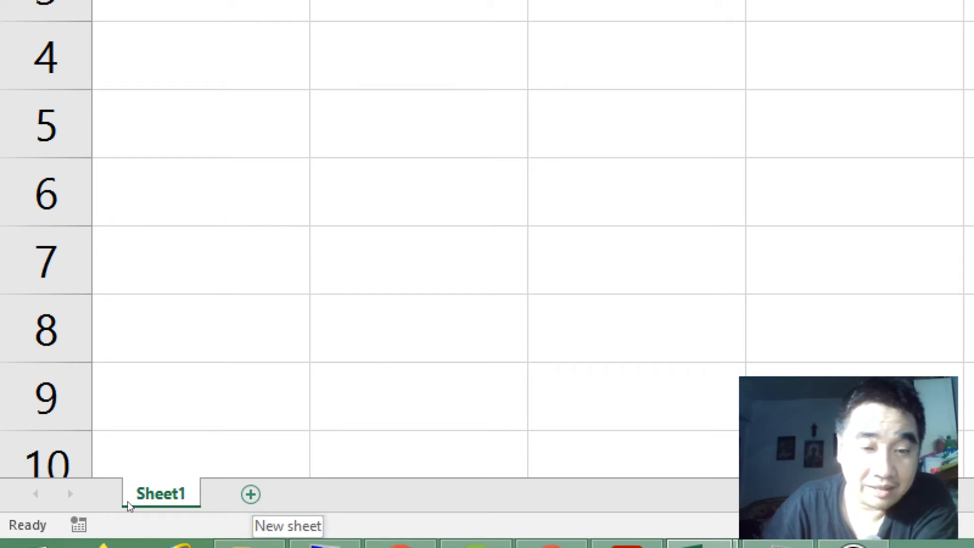
Step: Add a second worksheet to the workbook and rename it Security
{"action": "key", "text": "shift+F11"}
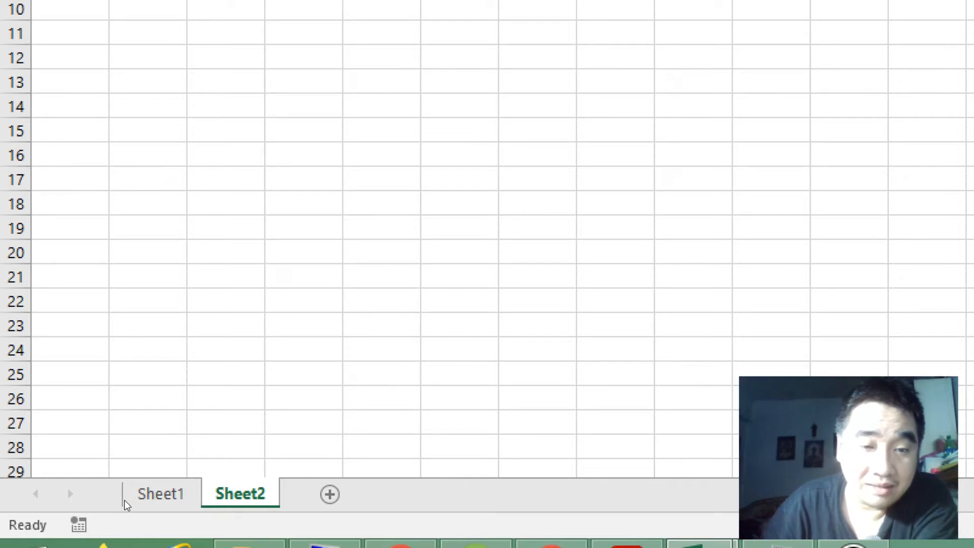
{"action": "right_click", "coordinate": [249, 492]}
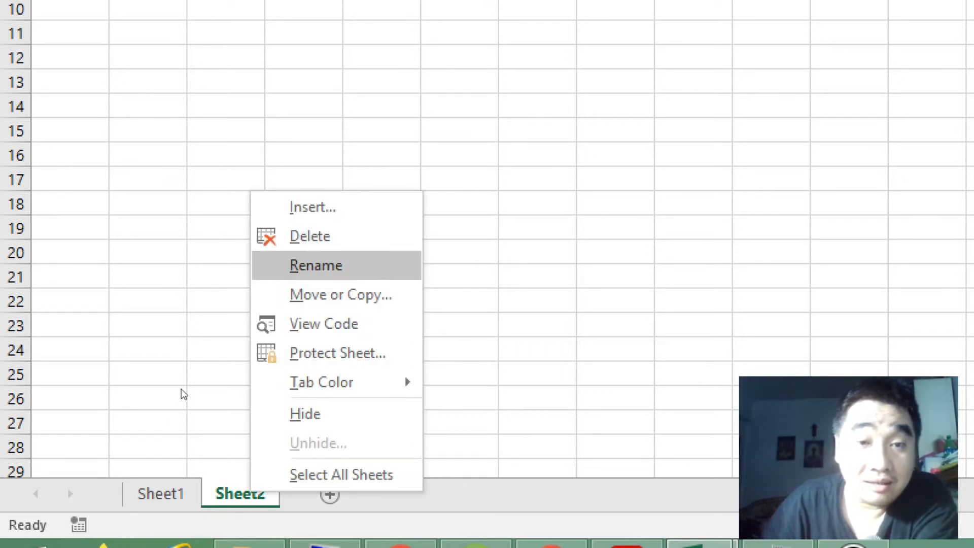
{"action": "key", "text": "Return"}
{"action": "key", "text": "BackSpace"}
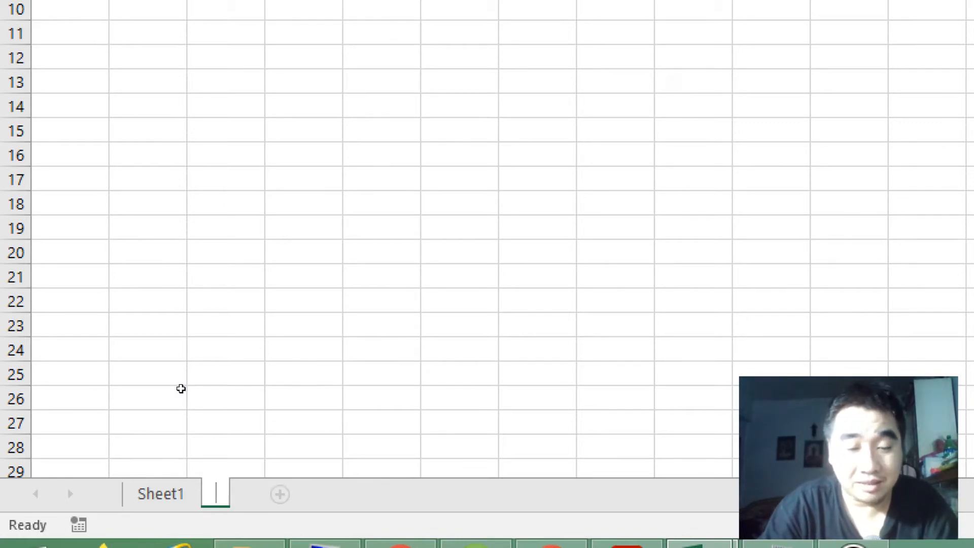
{"action": "type", "text": "Secur"}
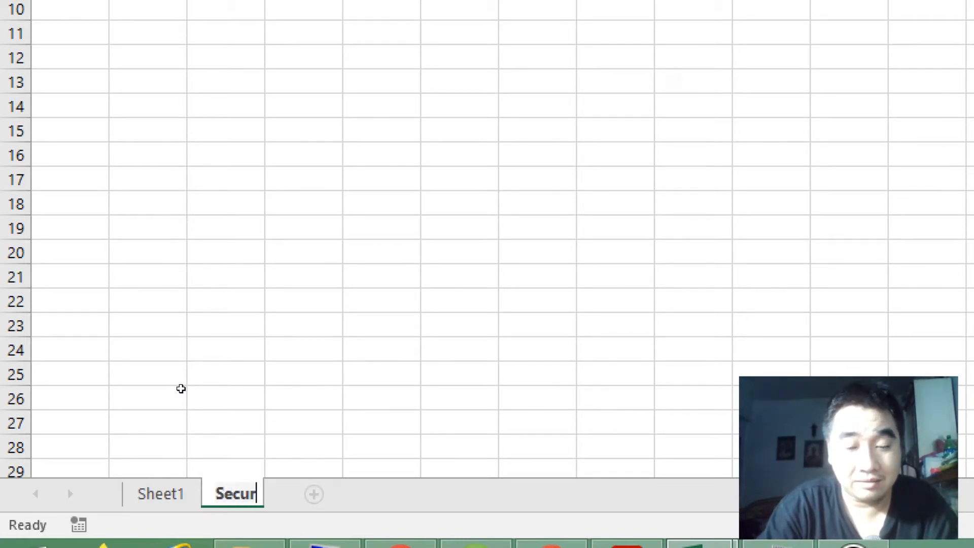
{"action": "type", "text": "ity"}
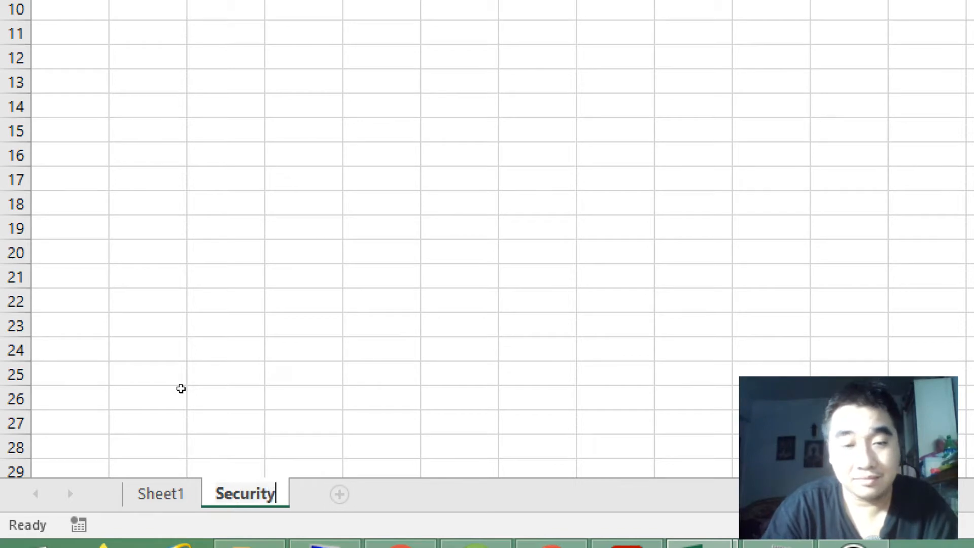
{"action": "key", "text": "Return"}
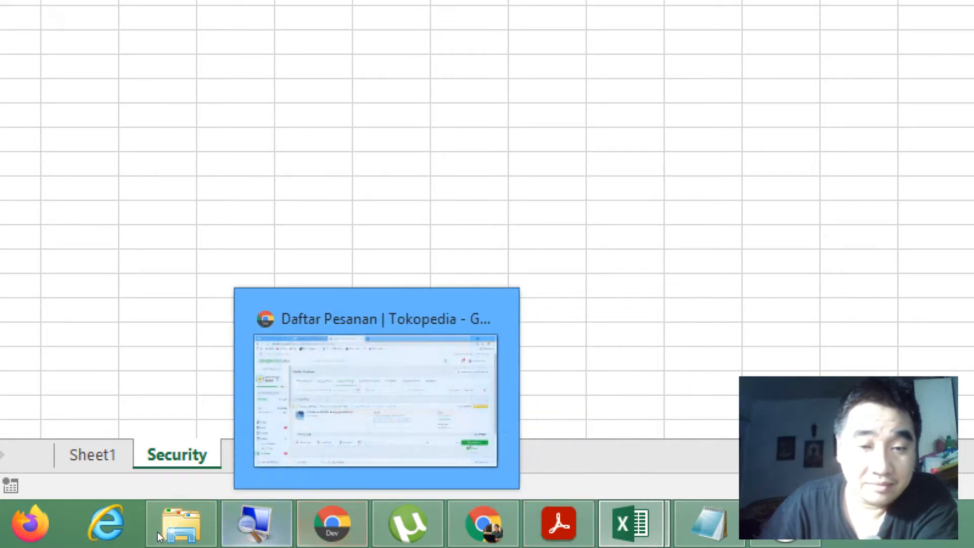
Step: Consult the exercise PDF in Acrobat and narrow column A of the Security sheet in Excel to match its layout
{"action": "right_click", "coordinate": [256, 522]}
{"action": "left_click", "coordinate": [193, 460]}
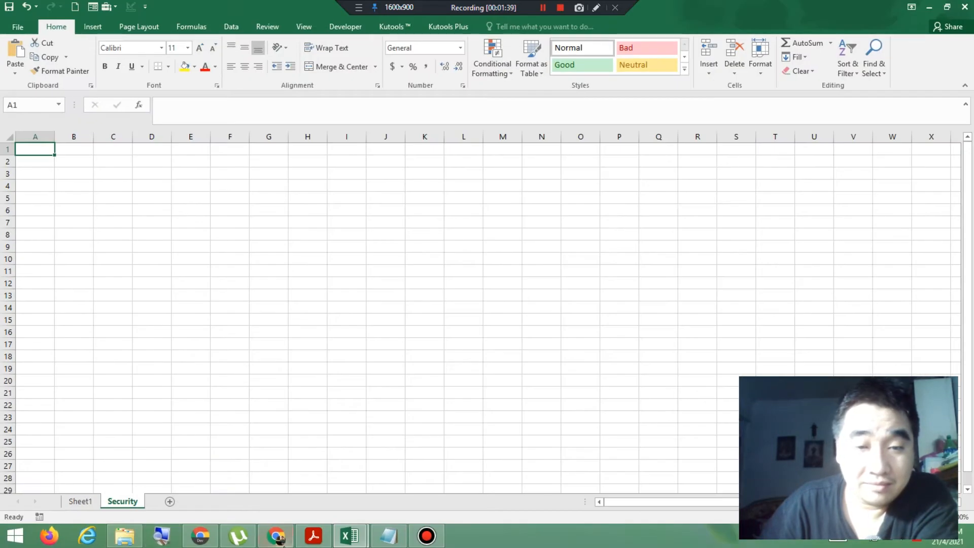
{"action": "left_click", "coordinate": [314, 536]}
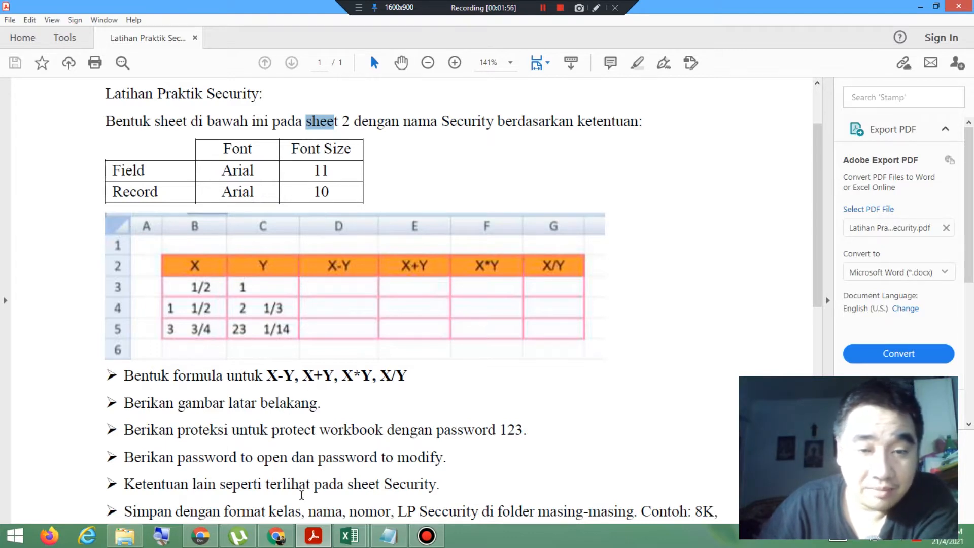
{"action": "left_click", "coordinate": [348, 531]}
{"action": "left_click", "coordinate": [418, 467]}
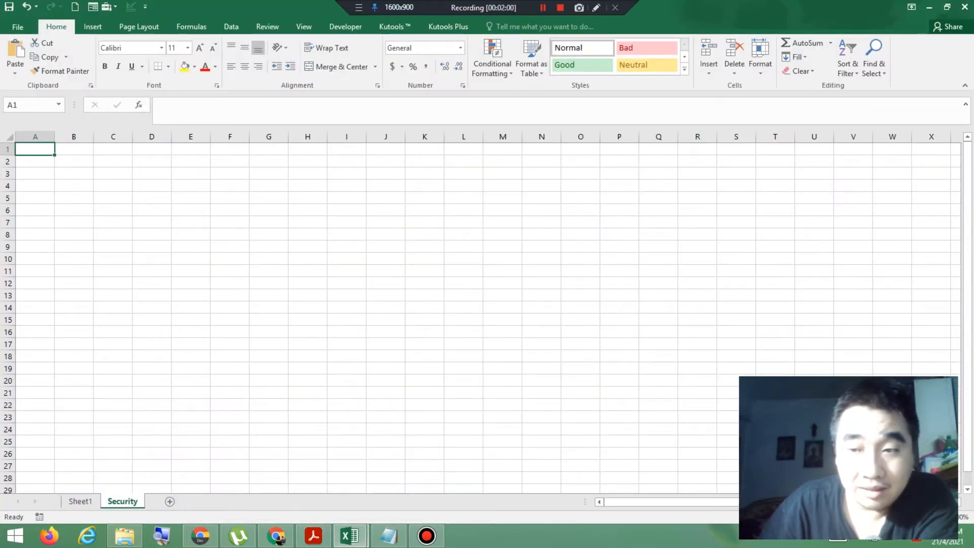
{"action": "scroll", "coordinate": [481, 312], "scroll_direction": "up", "scroll_amount": 12}
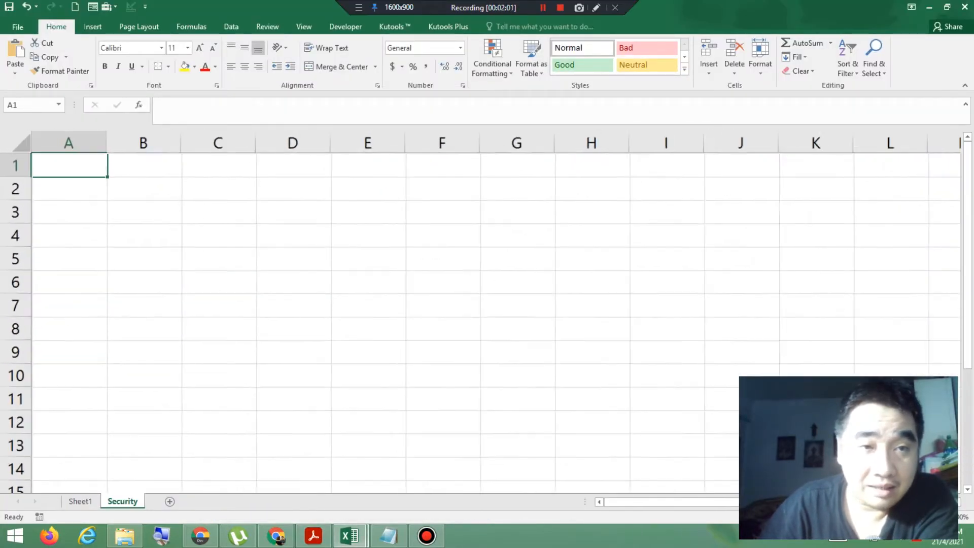
{"action": "scroll", "coordinate": [305, 187], "scroll_direction": "up", "scroll_amount": 7}
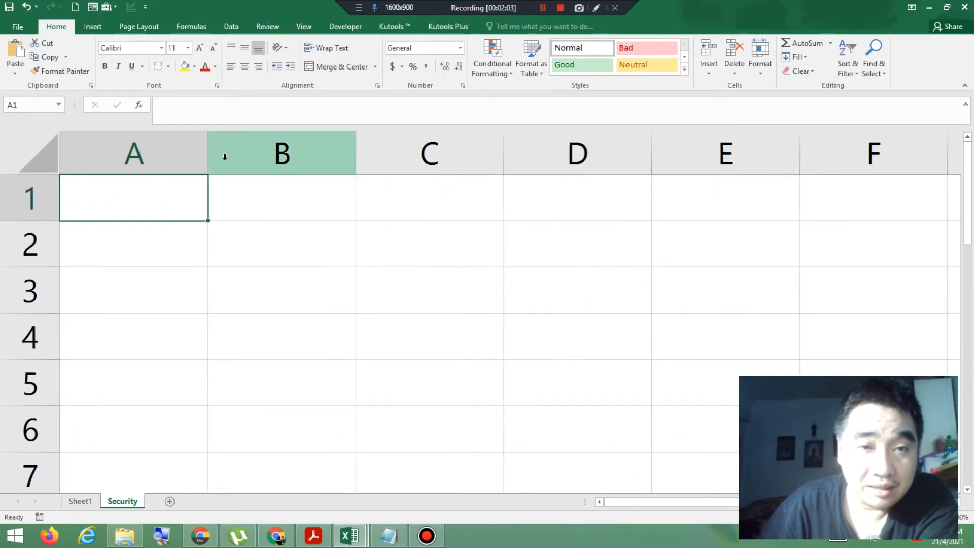
{"action": "left_click_drag", "start_coordinate": [208, 157], "coordinate": [97, 158]}
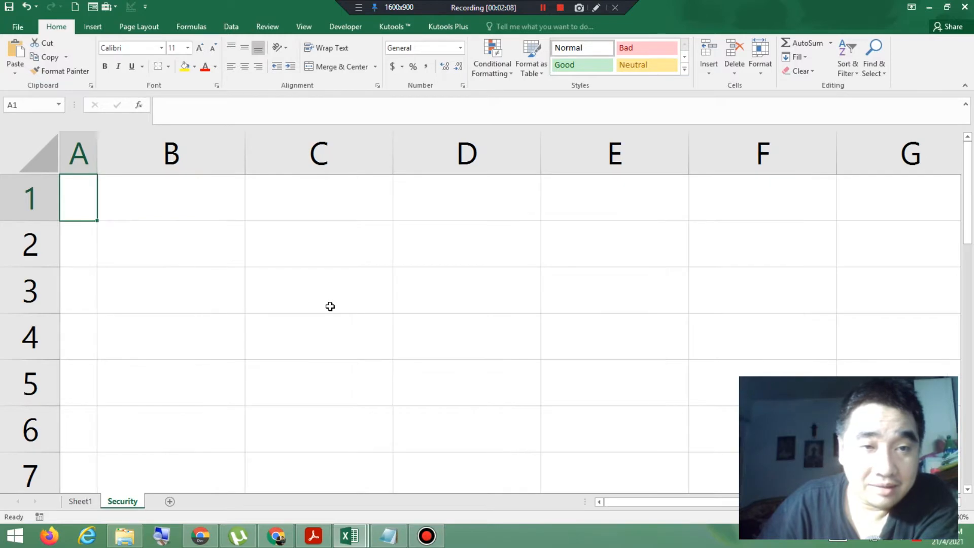
Step: Check the field font in the exercise PDF and set header cells B2:G2 to Arial
{"action": "left_click", "coordinate": [313, 535]}
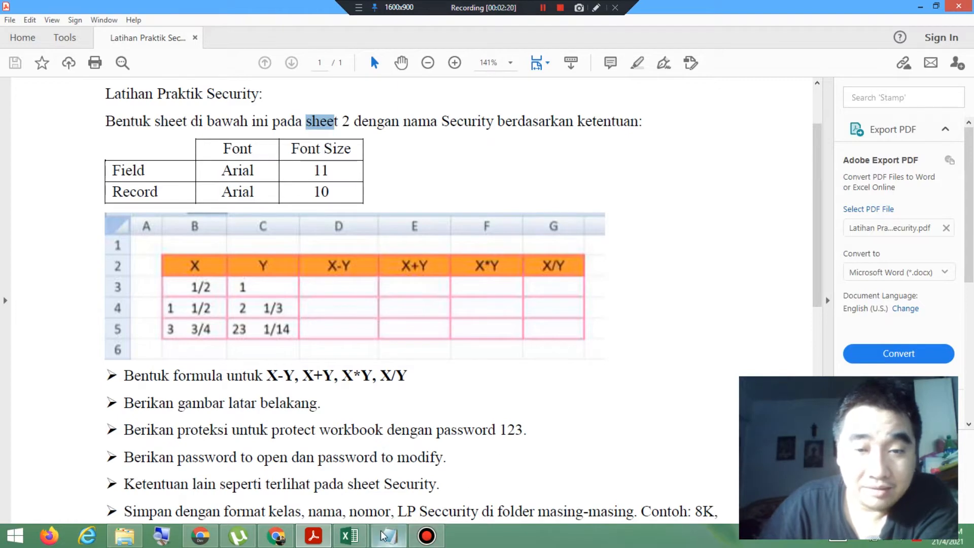
{"action": "mouse_move", "coordinate": [363, 533]}
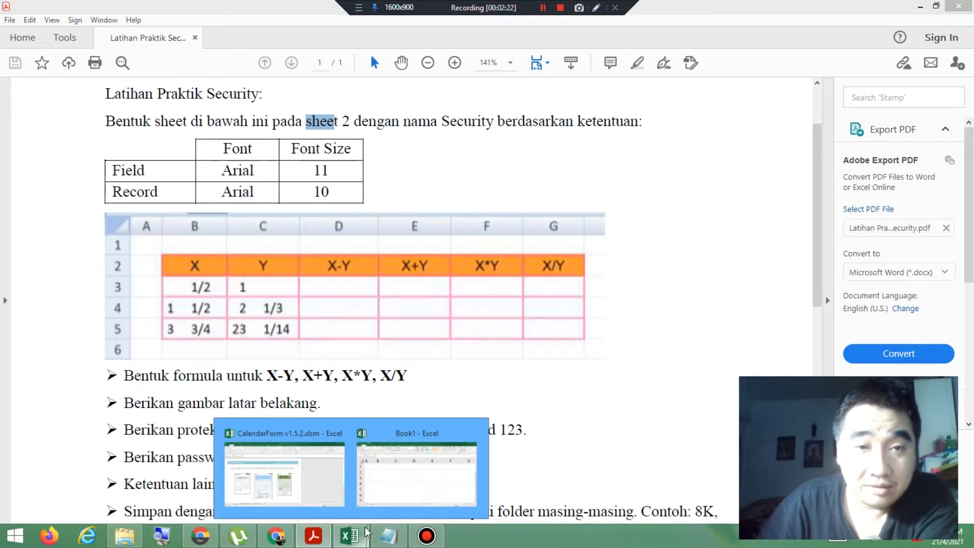
{"action": "left_click", "coordinate": [399, 467]}
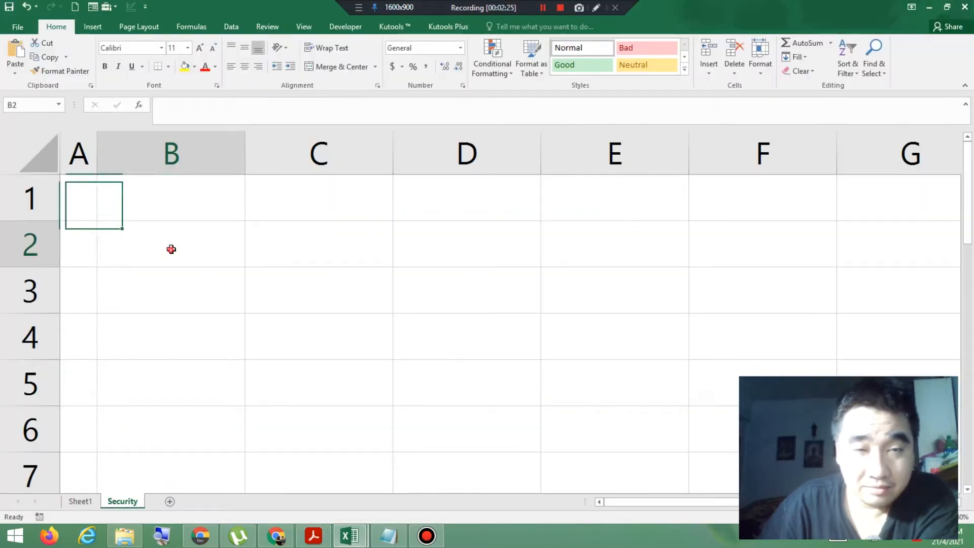
{"action": "left_click_drag", "start_coordinate": [170, 249], "coordinate": [850, 239]}
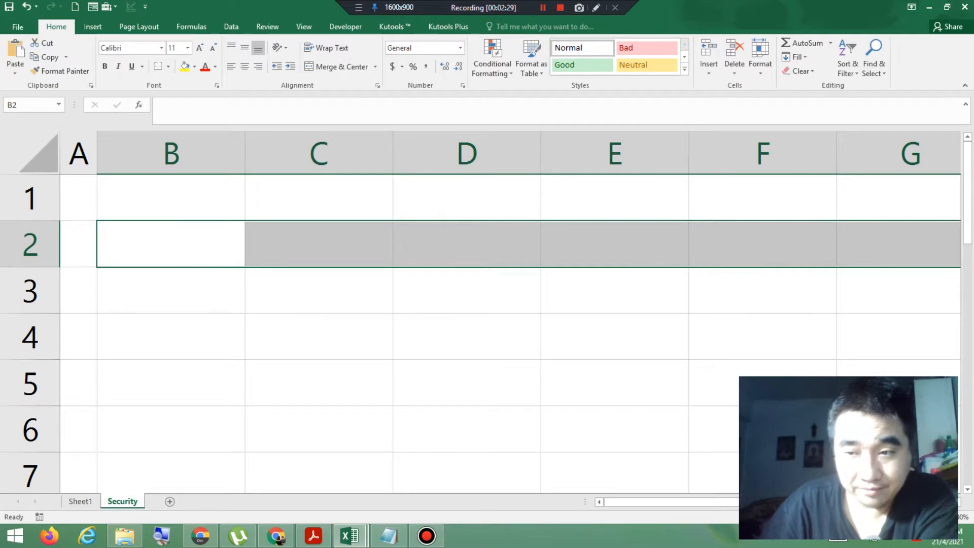
{"action": "left_click", "coordinate": [871, 517]}
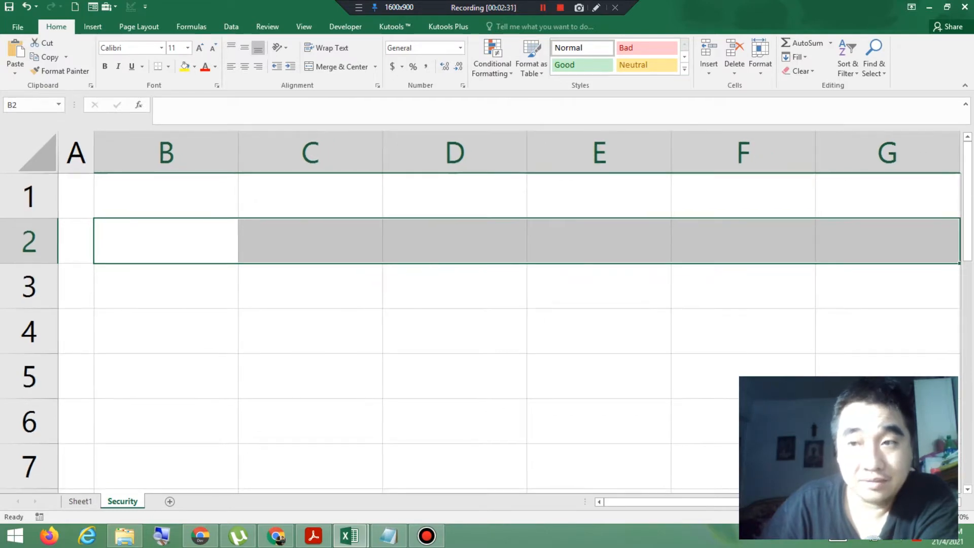
{"action": "left_click", "coordinate": [871, 517]}
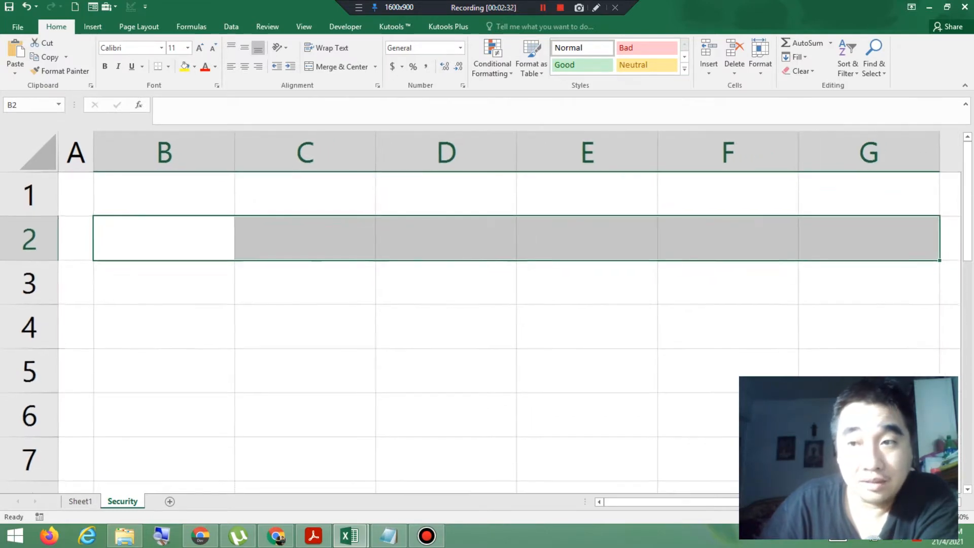
{"action": "left_click", "coordinate": [162, 48]}
{"action": "scroll", "coordinate": [198, 345], "scroll_direction": "down", "scroll_amount": 5}
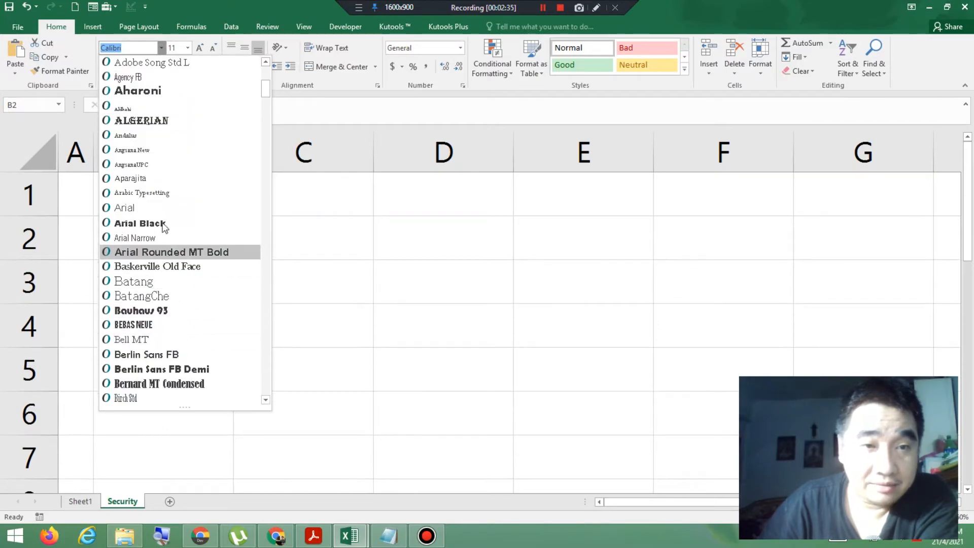
{"action": "left_click", "coordinate": [157, 207]}
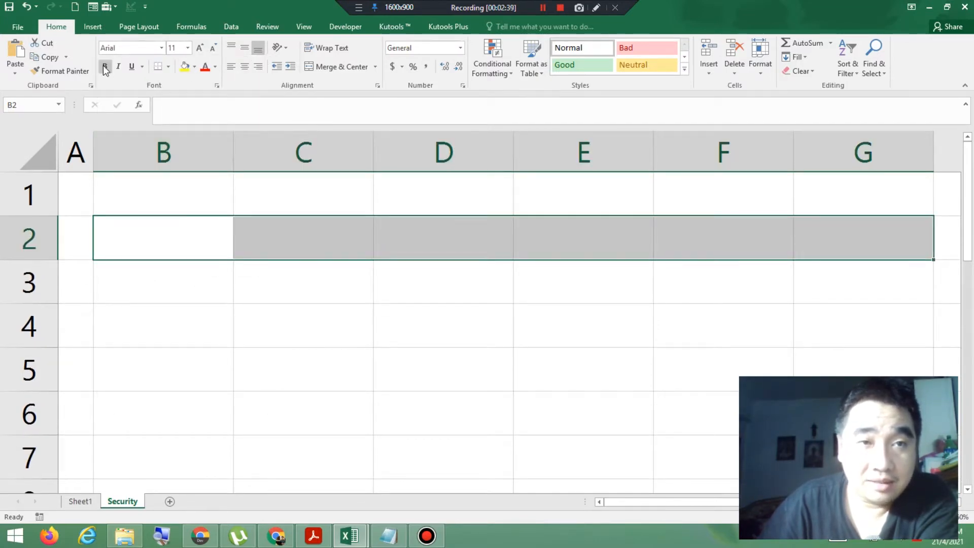
Step: Center the contents of header cells B2:G2 horizontally, following the sample table in the exercise PDF
{"action": "left_click", "coordinate": [314, 537]}
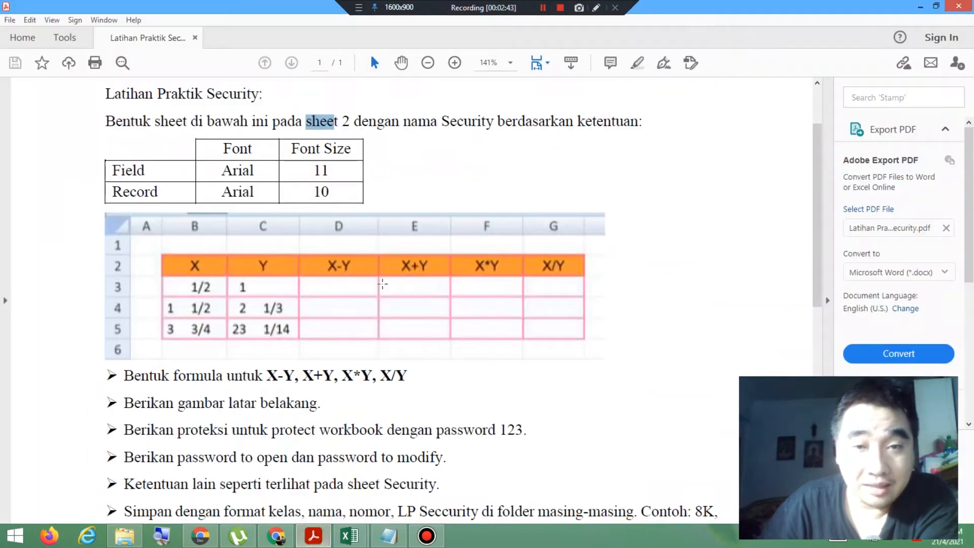
{"action": "left_click", "coordinate": [386, 538]}
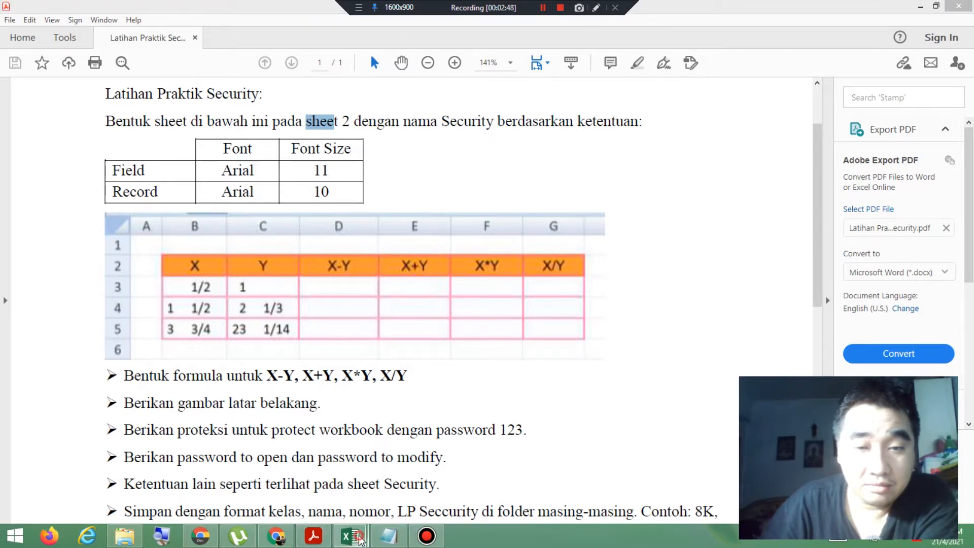
{"action": "mouse_move", "coordinate": [349, 536]}
{"action": "left_click", "coordinate": [406, 481]}
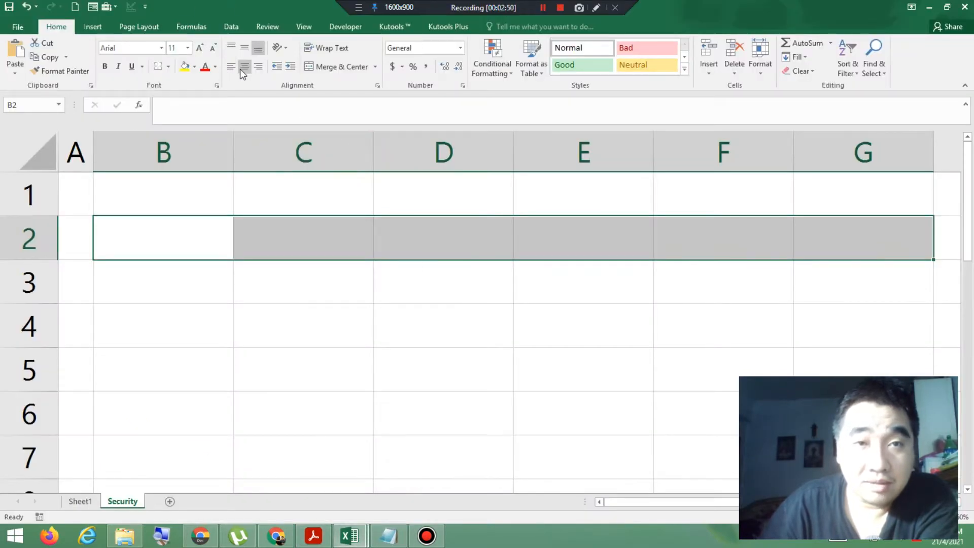
Step: Enter the column headers X, Y, X-Y, X+Y, X*Y and X/Y in cells B2 to G2, following the exercise PDF
{"action": "left_click", "coordinate": [305, 541]}
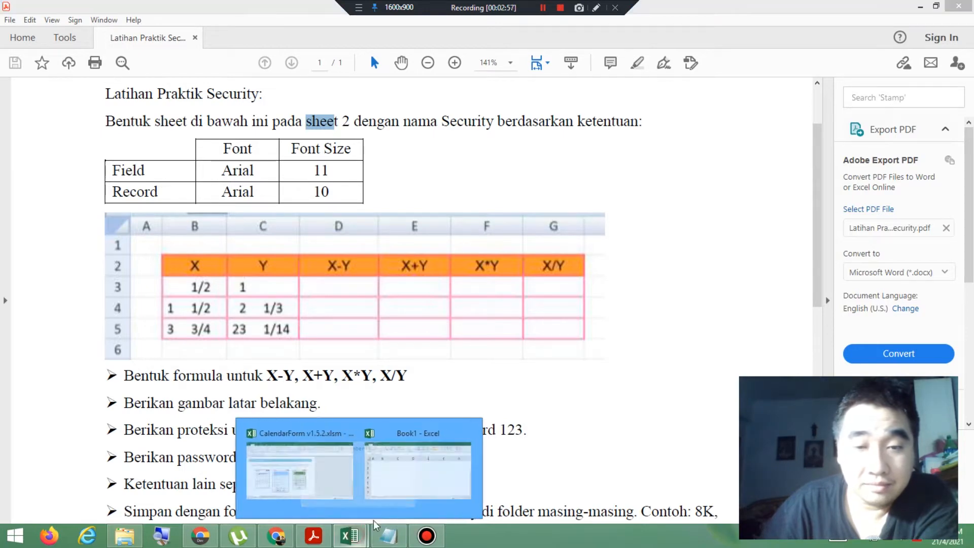
{"action": "left_click", "coordinate": [421, 482]}
{"action": "left_click", "coordinate": [198, 233]}
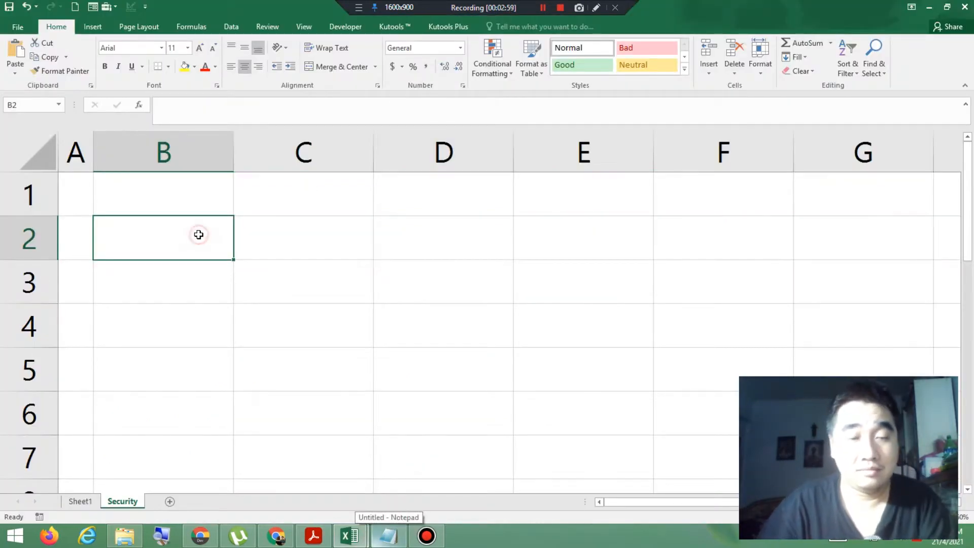
{"action": "type", "text": "X"}
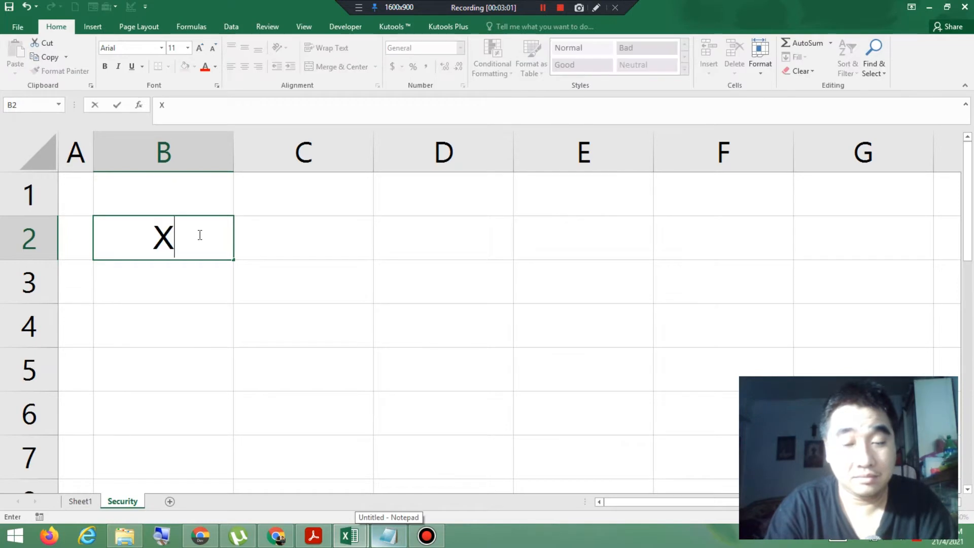
{"action": "key", "text": "Tab"}
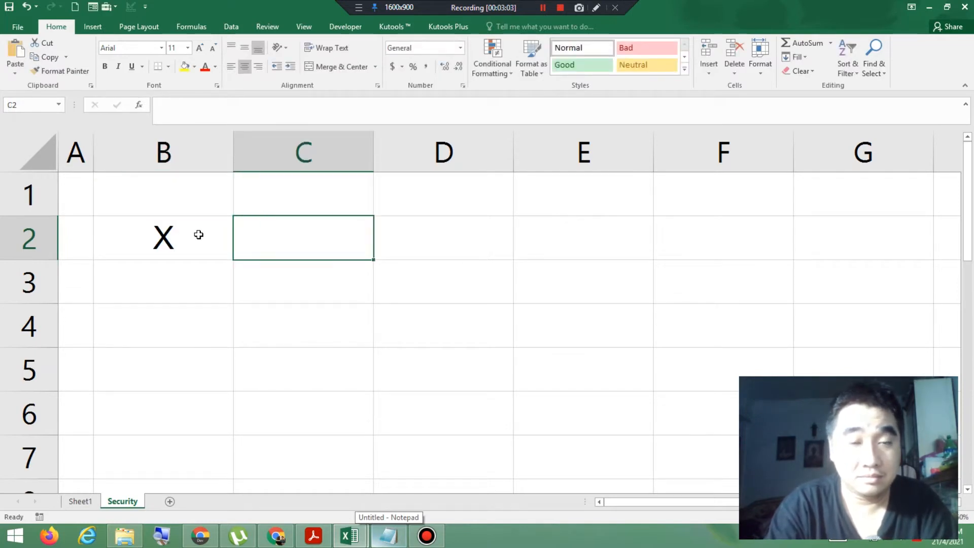
{"action": "type", "text": "Y"}
{"action": "key", "text": "Tab"}
{"action": "type", "text": "X-Y"}
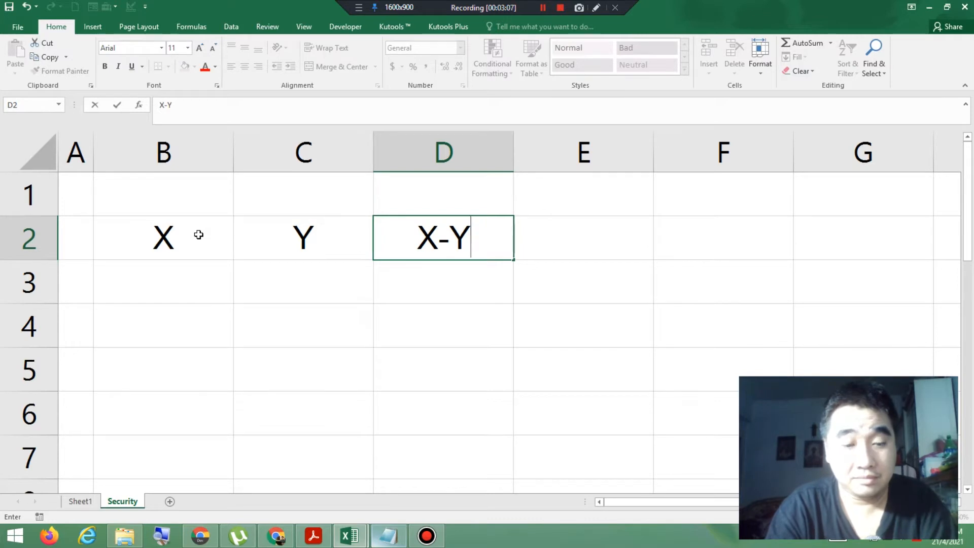
{"action": "key", "text": "Tab"}
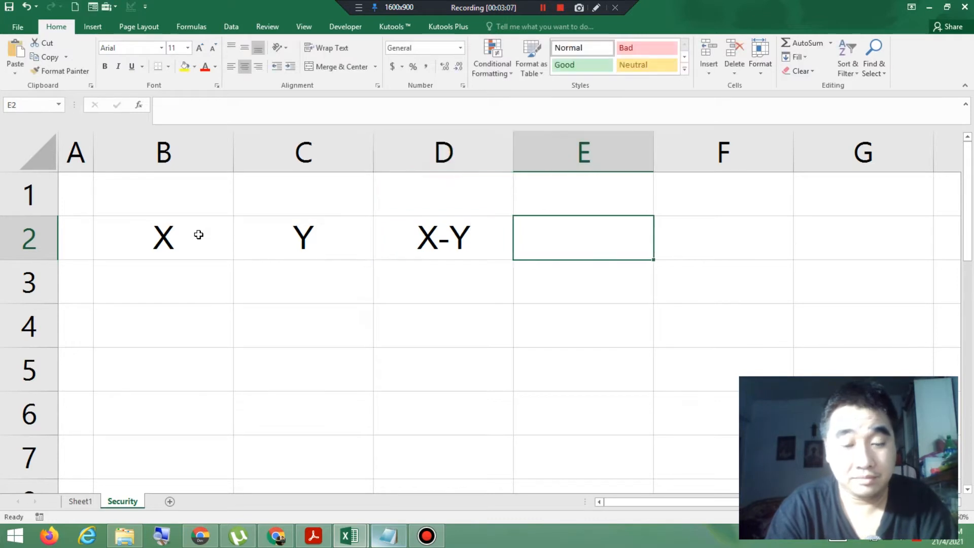
{"action": "type", "text": "X+Y"}
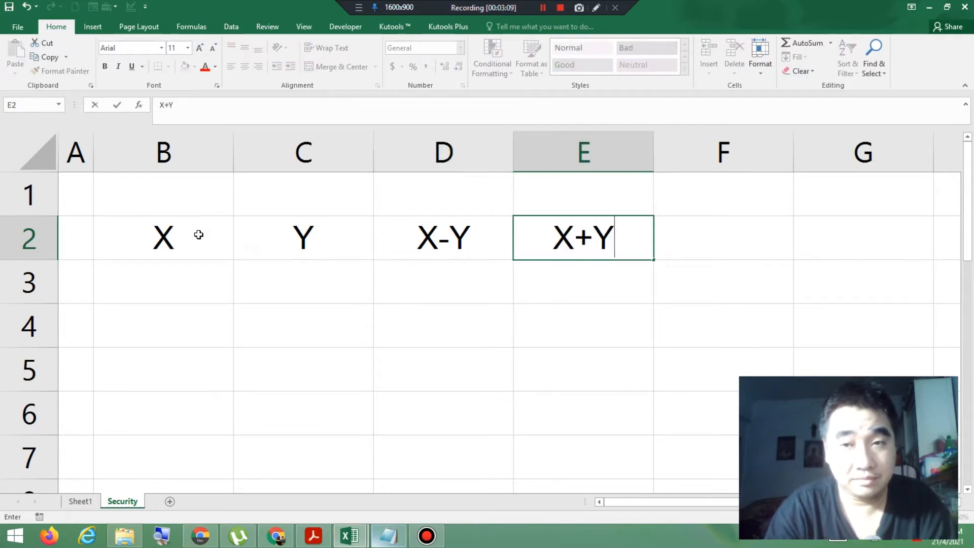
{"action": "key", "text": "Tab"}
{"action": "type", "text": "X*Y"}
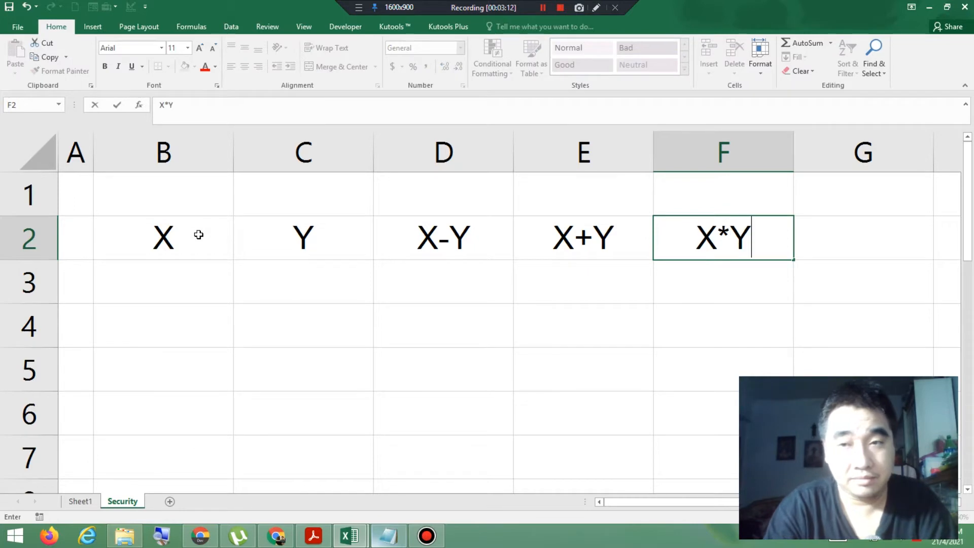
{"action": "key", "text": "Tab"}
{"action": "type", "text": "X/Y"}
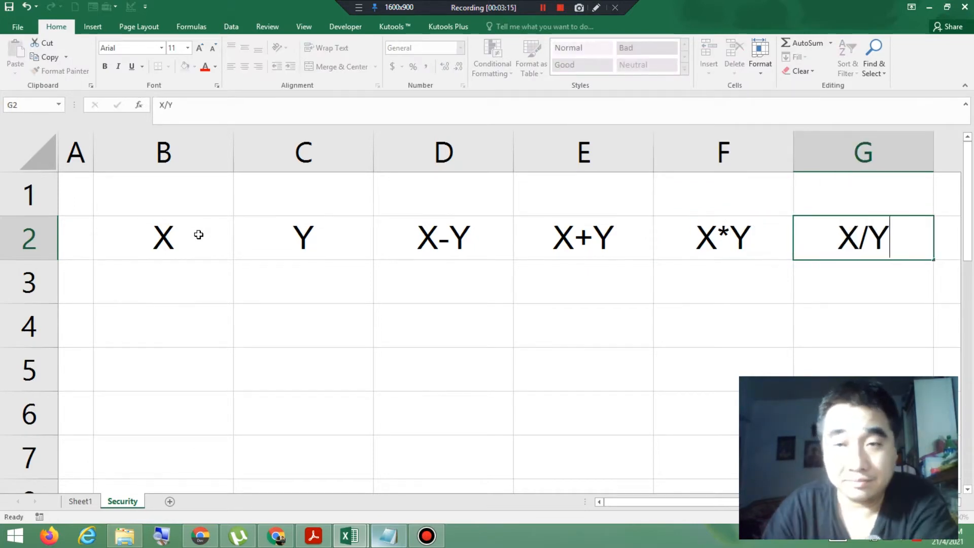
{"action": "key", "text": "Return"}
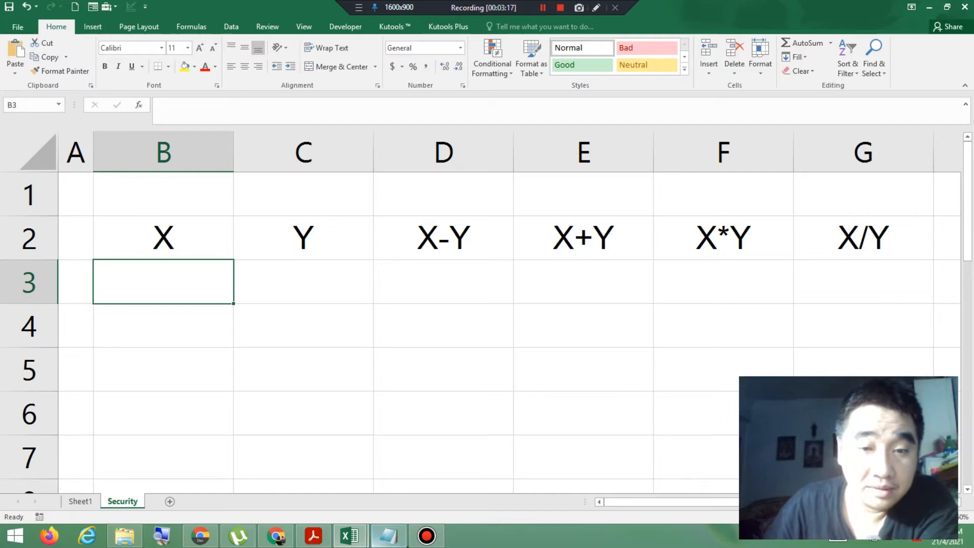
Step: Check the sample table's formatting and records in the exercise PDF and return to the Book1 workbook in Excel
{"action": "left_click", "coordinate": [326, 542]}
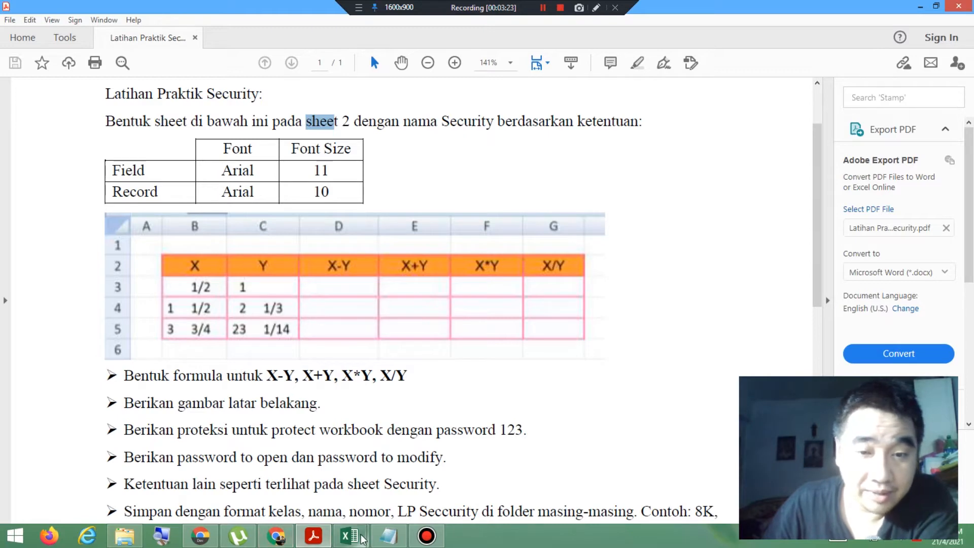
{"action": "mouse_move", "coordinate": [362, 539]}
{"action": "left_click", "coordinate": [401, 476]}
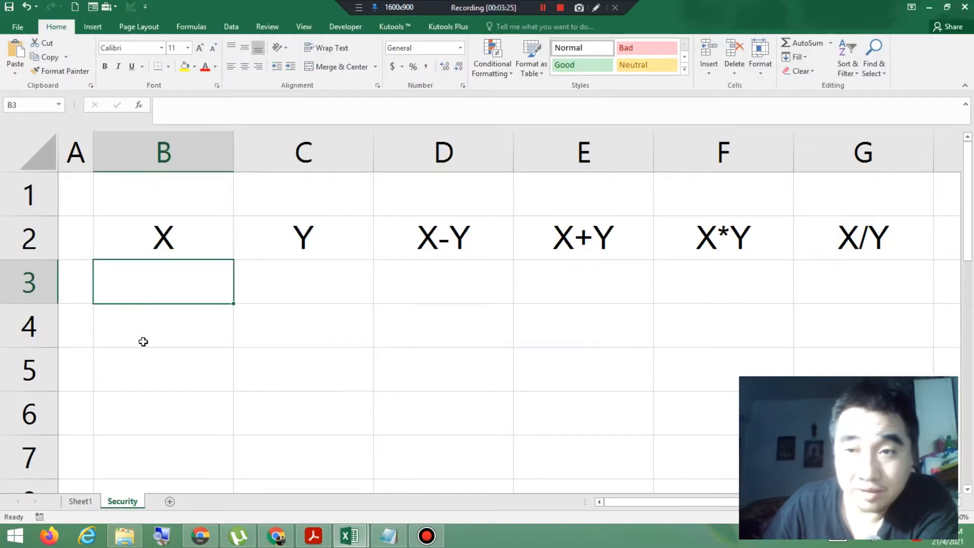
Step: Fill header cells B2:G2 with orange from the standard color palette
{"action": "left_click", "coordinate": [137, 234]}
{"action": "left_click_drag", "start_coordinate": [137, 235], "coordinate": [850, 229]}
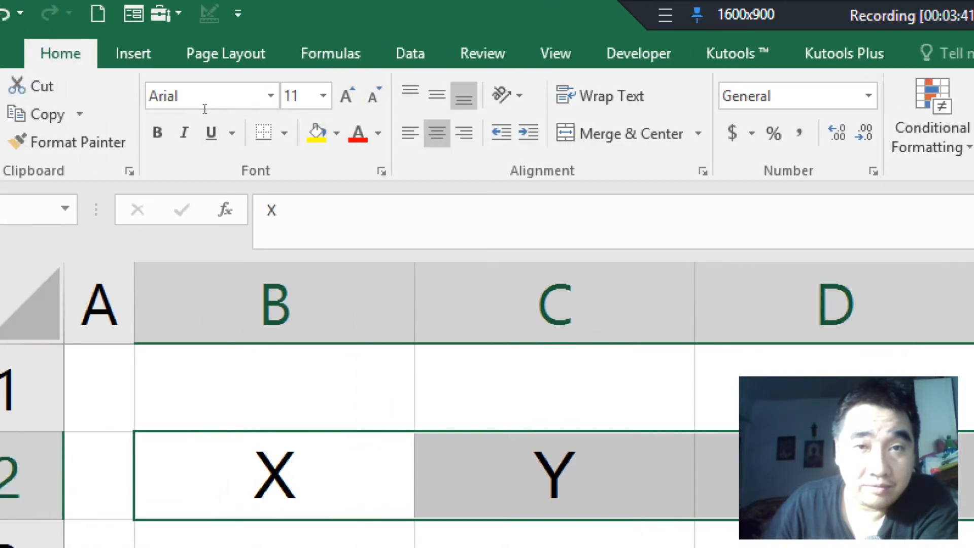
{"action": "left_click", "coordinate": [336, 134]}
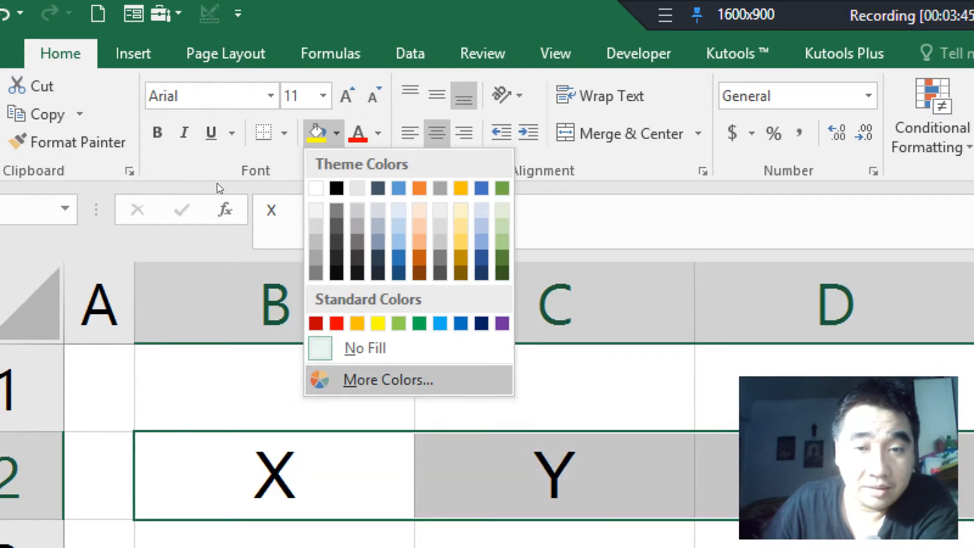
{"action": "left_click", "coordinate": [388, 380]}
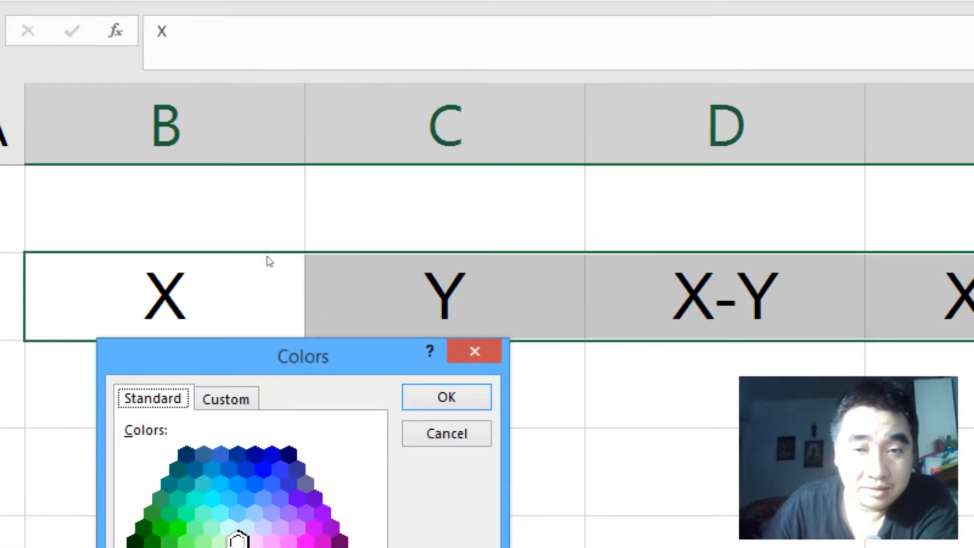
{"action": "left_click_drag", "start_coordinate": [267, 270], "coordinate": [358, 98]}
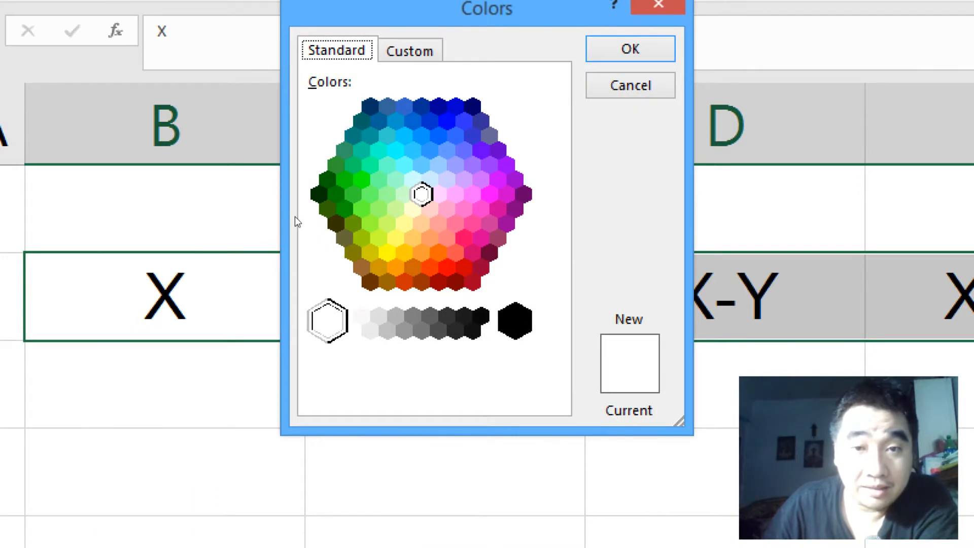
{"action": "left_click", "coordinate": [395, 267]}
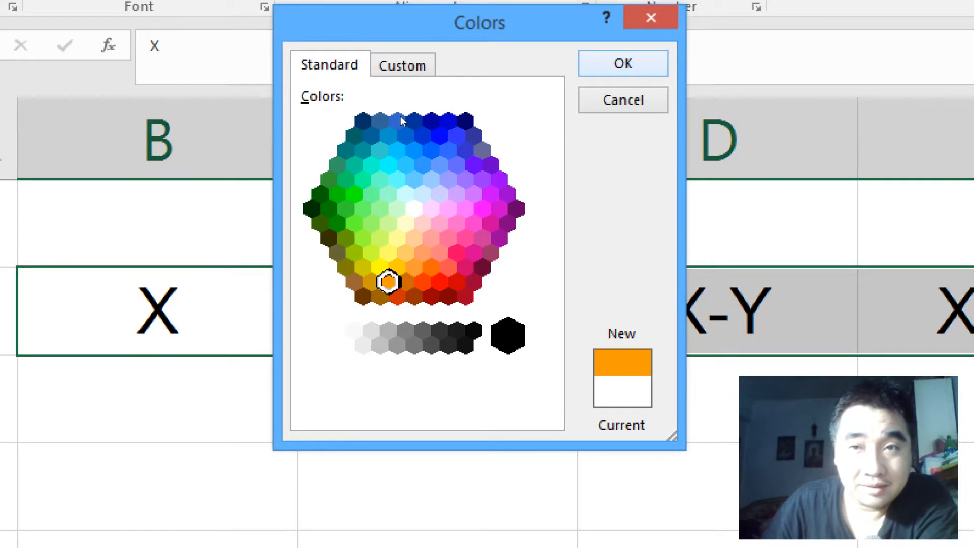
{"action": "left_click", "coordinate": [623, 63]}
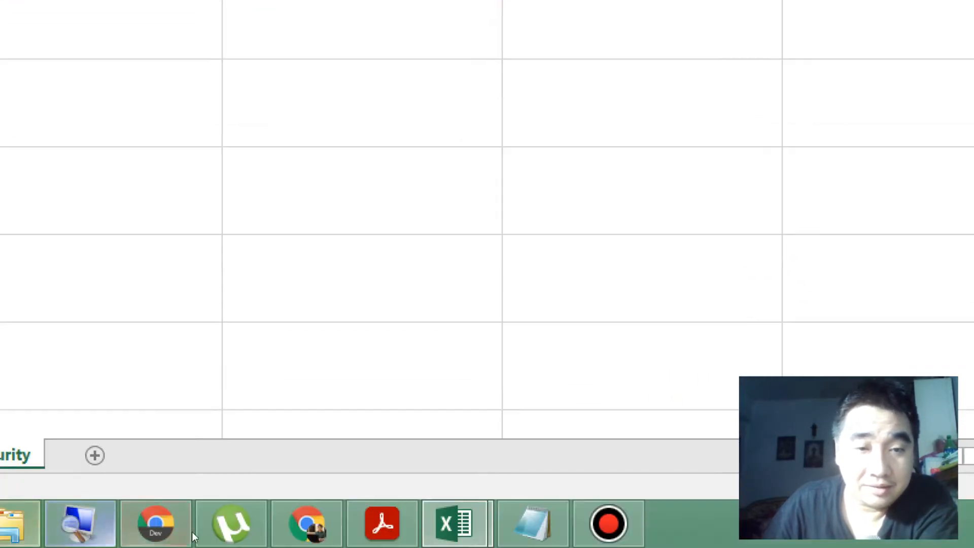
Step: Close Magnifier, check the record font and size in the exercise PDF, and return to the Book1 workbook in Excel
{"action": "right_click", "coordinate": [70, 532]}
{"action": "left_click", "coordinate": [70, 461]}
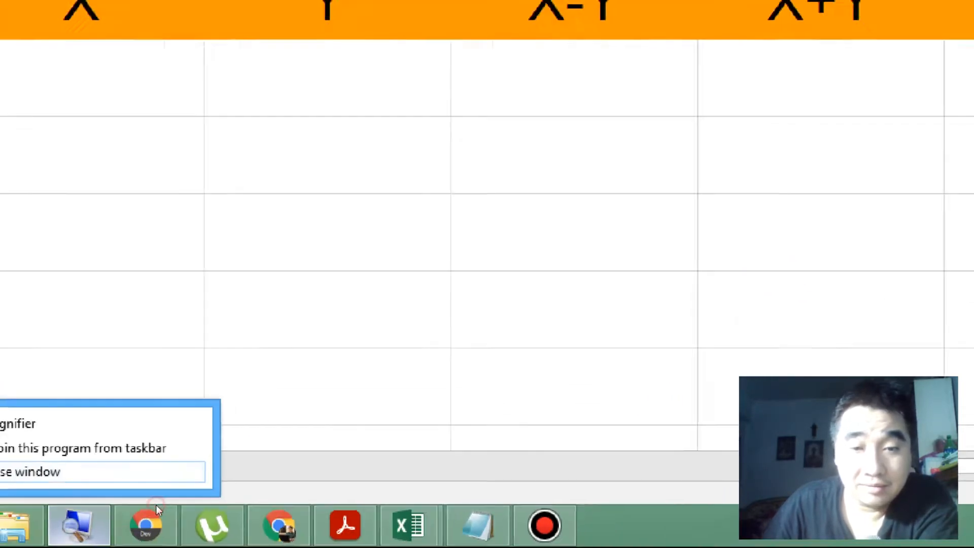
{"action": "left_click", "coordinate": [305, 538]}
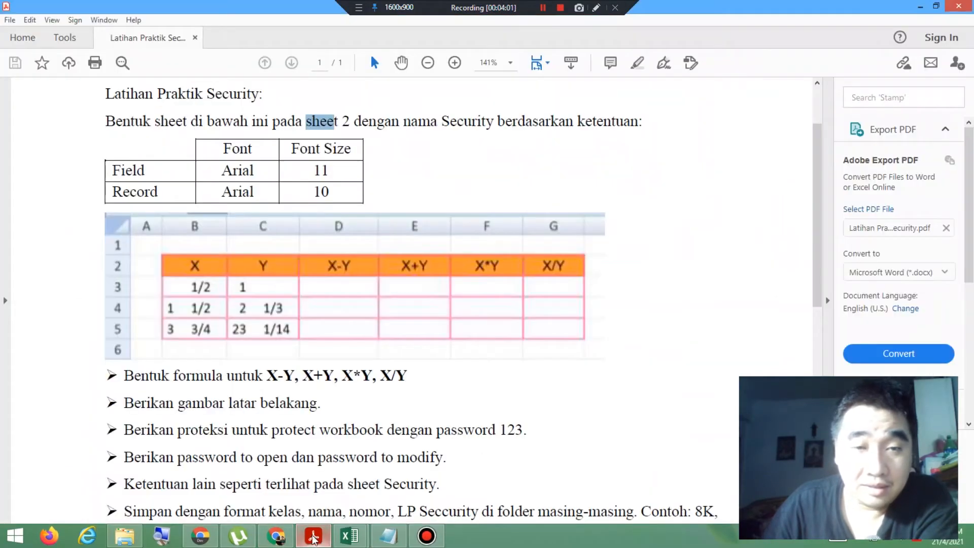
{"action": "left_click_drag", "start_coordinate": [124, 194], "coordinate": [332, 193]}
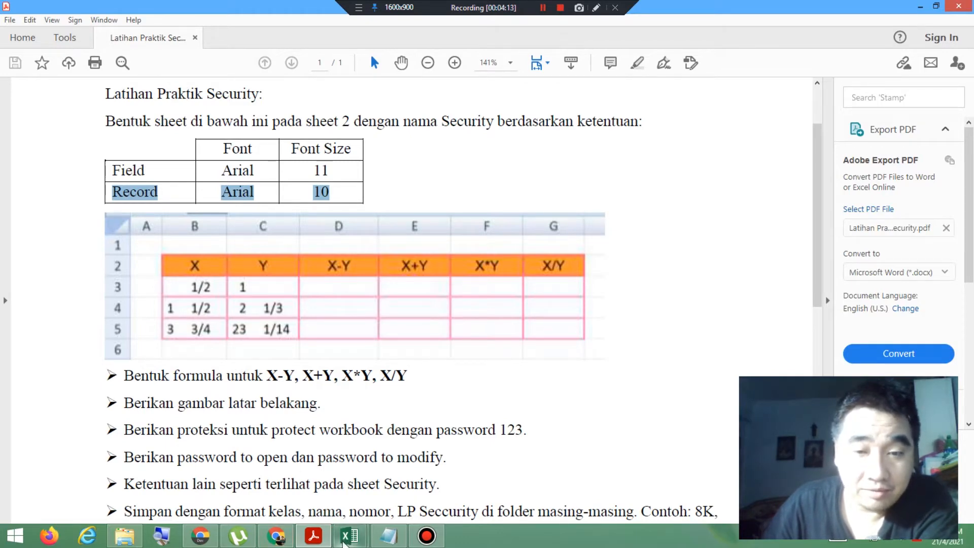
{"action": "left_click", "coordinate": [350, 536]}
{"action": "left_click", "coordinate": [422, 472]}
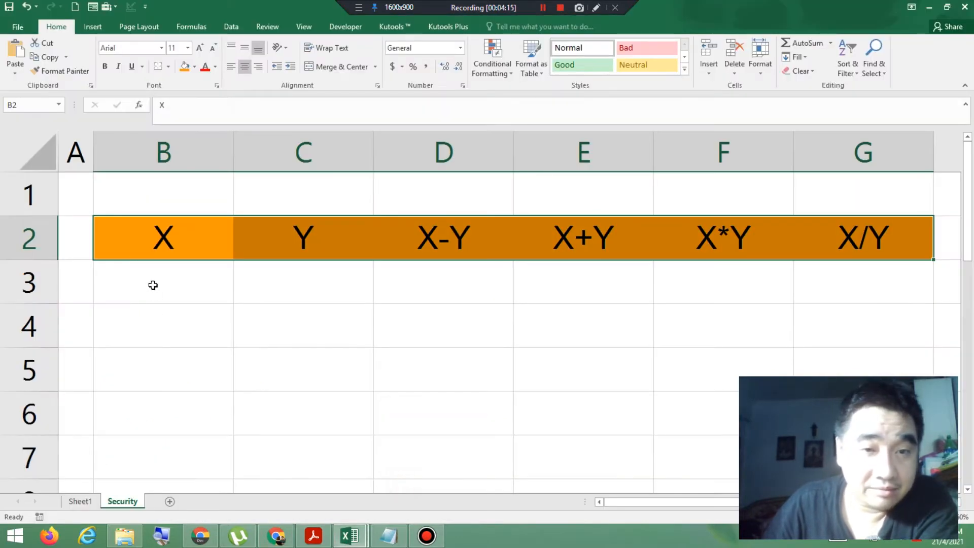
Step: Set the font of record cells B3:G5 to Arial, size 10
{"action": "left_click_drag", "start_coordinate": [153, 286], "coordinate": [862, 376]}
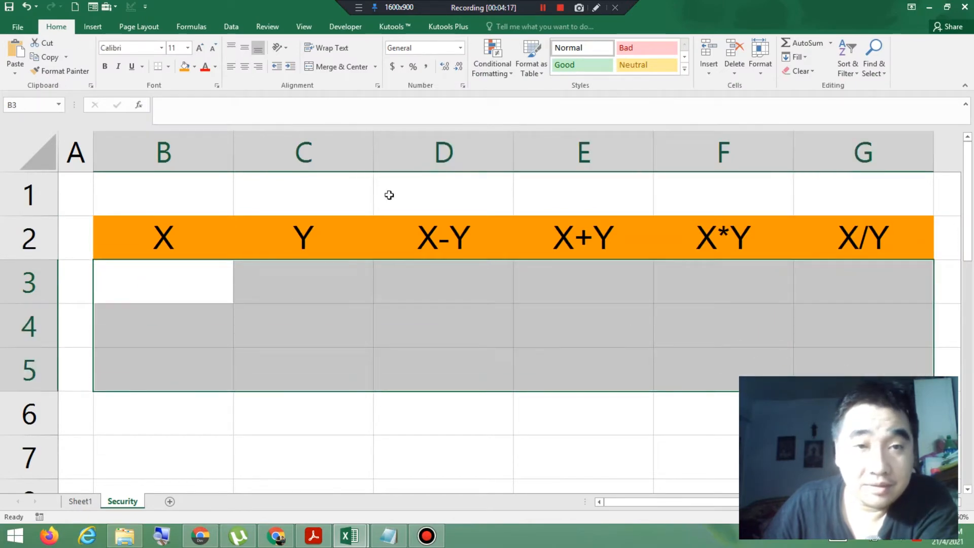
{"action": "left_click", "coordinate": [162, 48]}
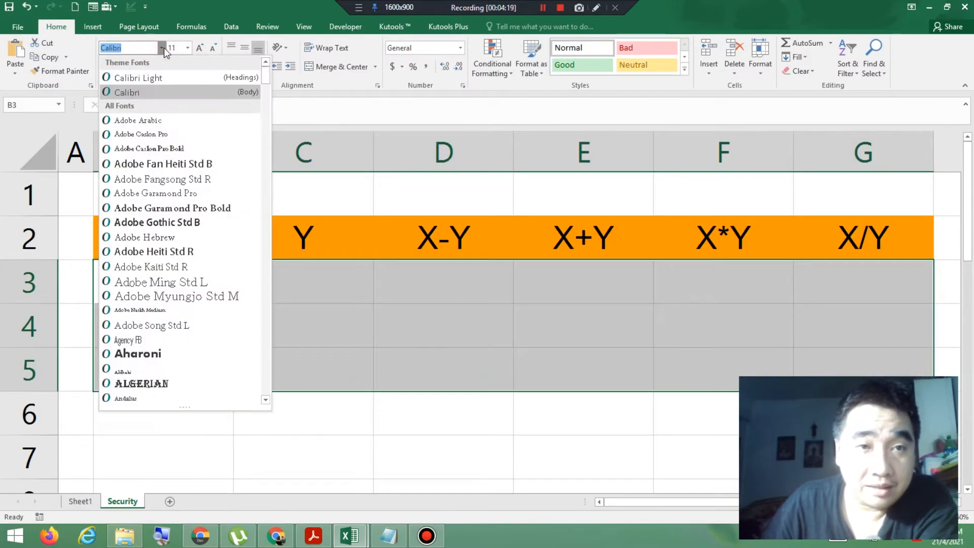
{"action": "scroll", "coordinate": [173, 344], "scroll_direction": "down", "scroll_amount": 3}
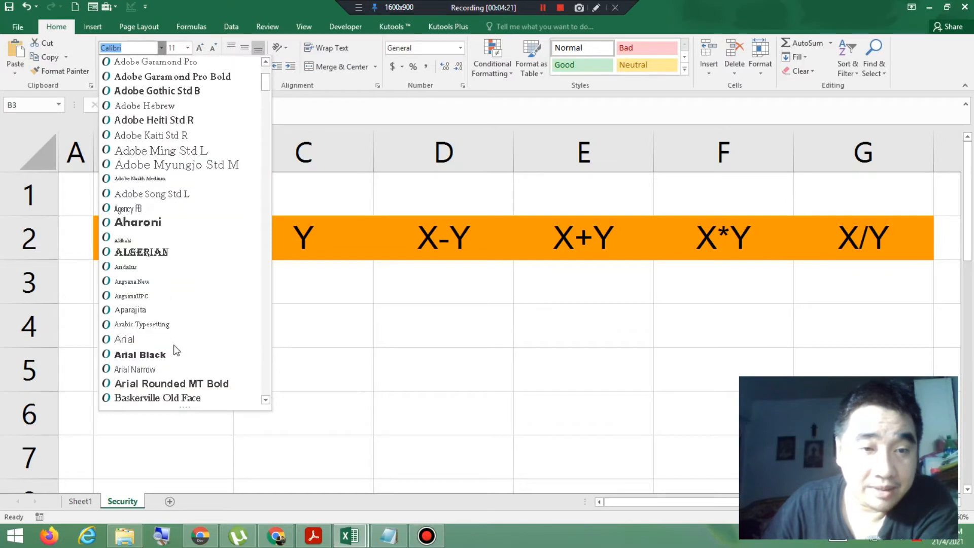
{"action": "left_click", "coordinate": [143, 341]}
{"action": "left_click", "coordinate": [187, 47]}
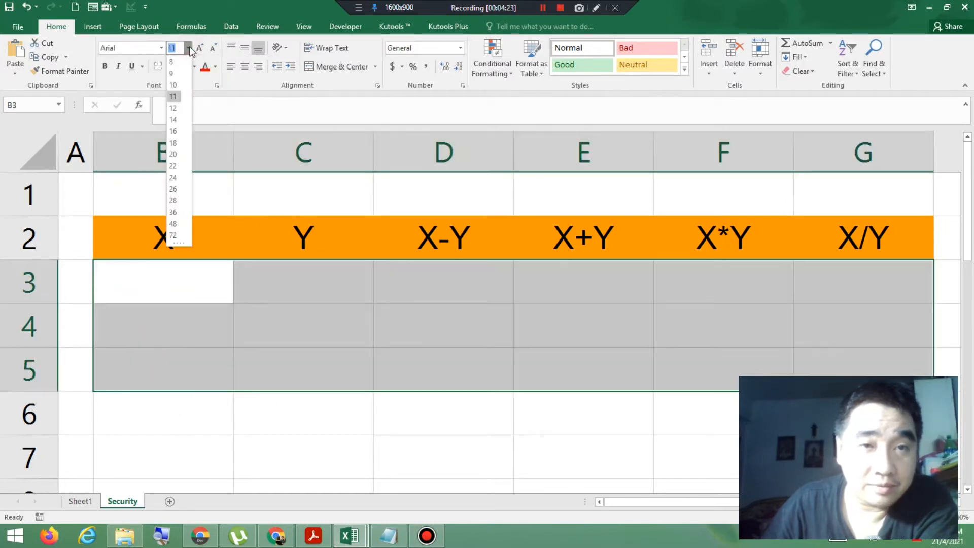
{"action": "left_click", "coordinate": [173, 85]}
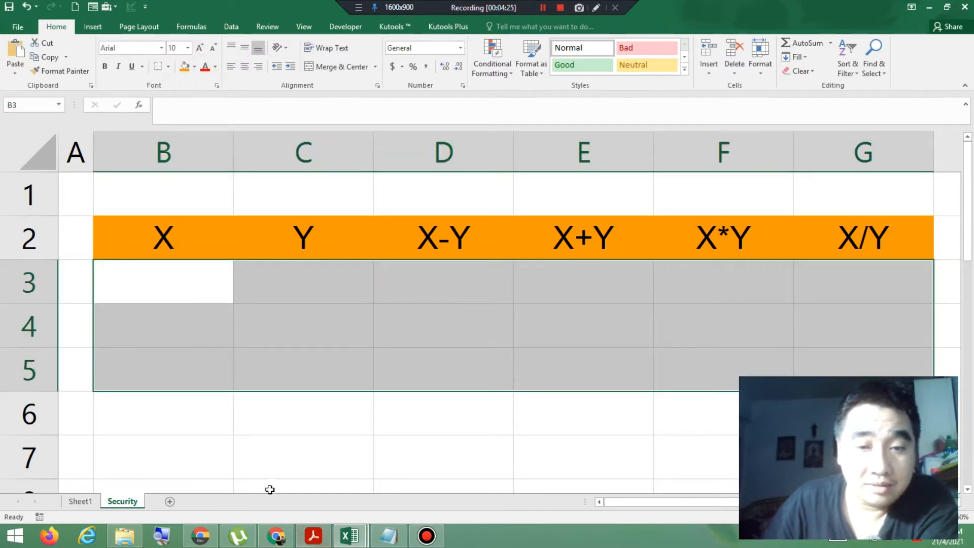
Step: Check the X and Y record values in the exercise PDF's sample table and return to the Book1 workbook in Excel
{"action": "left_click", "coordinate": [312, 537]}
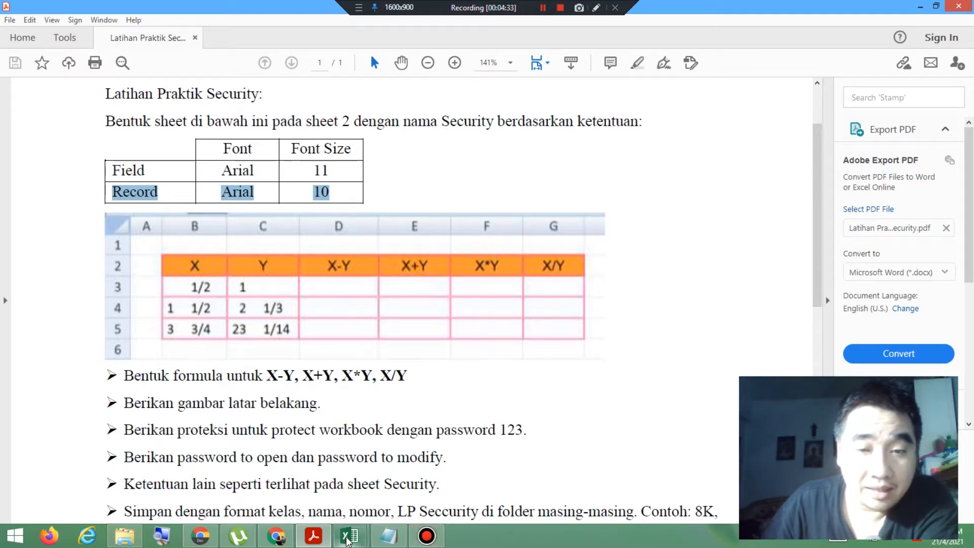
{"action": "mouse_move", "coordinate": [336, 536]}
{"action": "left_click", "coordinate": [358, 456]}
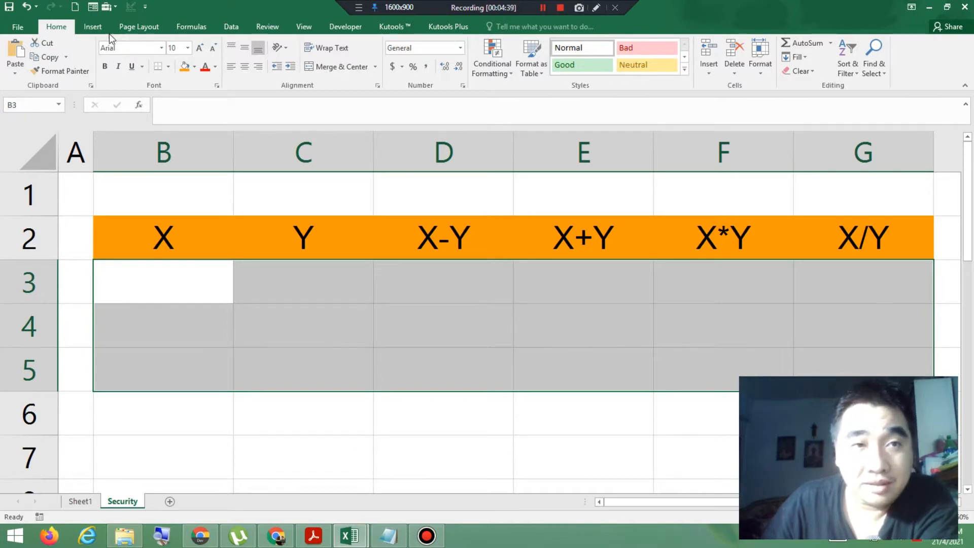
{"action": "left_click", "coordinate": [760, 71]}
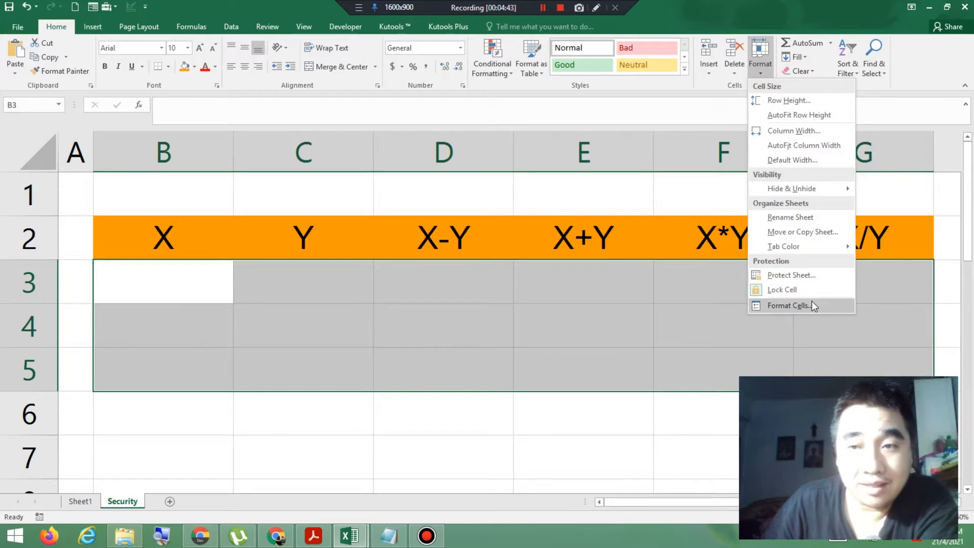
{"action": "left_click", "coordinate": [811, 301]}
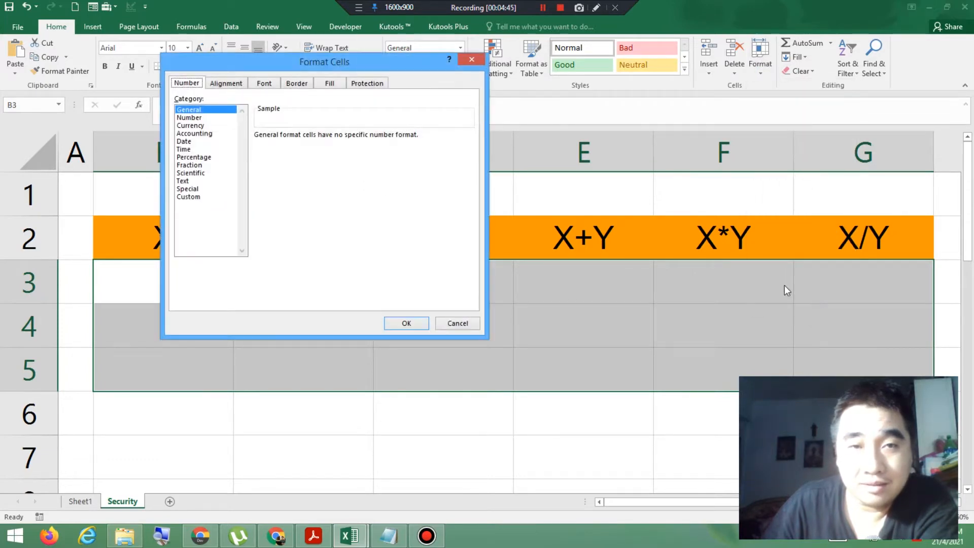
{"action": "left_click", "coordinate": [481, 59]}
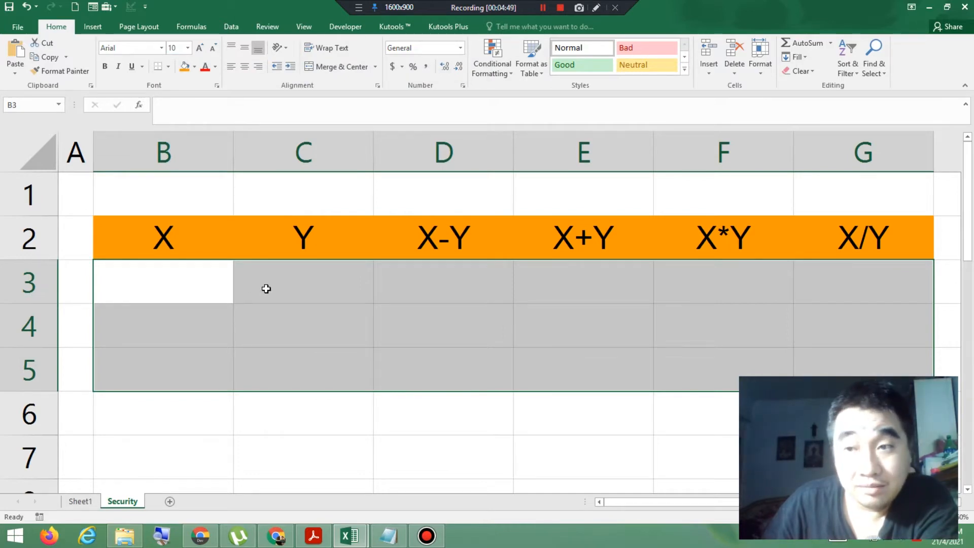
Step: Open the cell formatting for record cells B3:G5 and choose the Fraction number category
{"action": "right_click", "coordinate": [321, 294]}
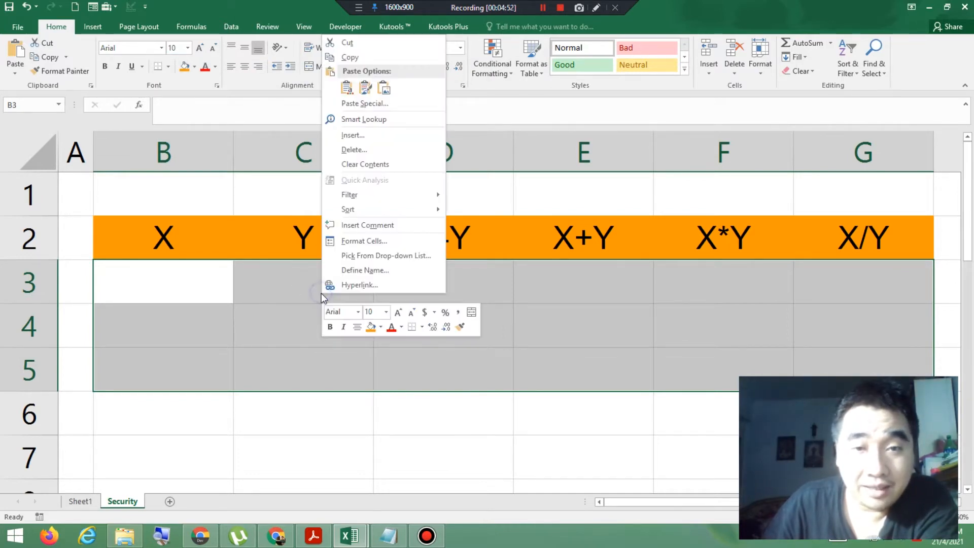
{"action": "left_click", "coordinate": [371, 241]}
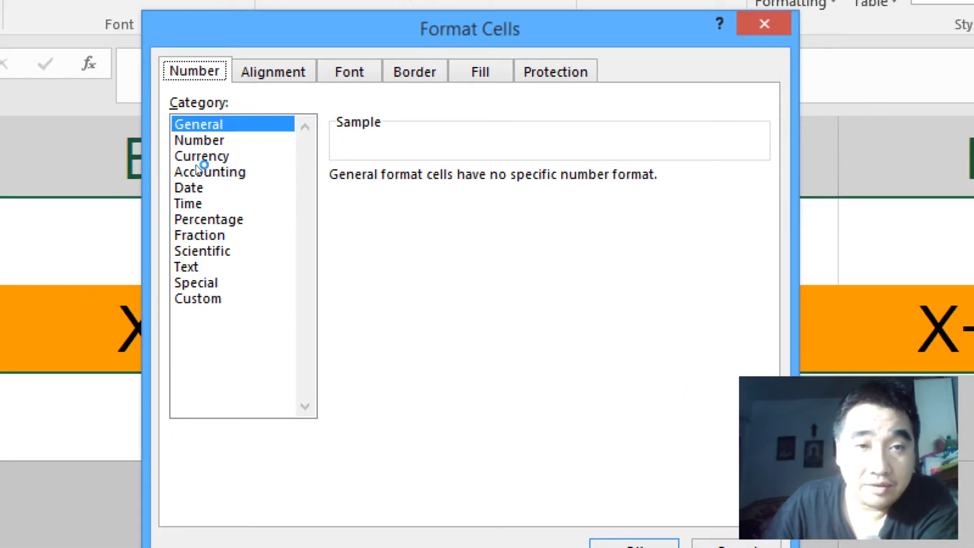
{"action": "left_click", "coordinate": [200, 192]}
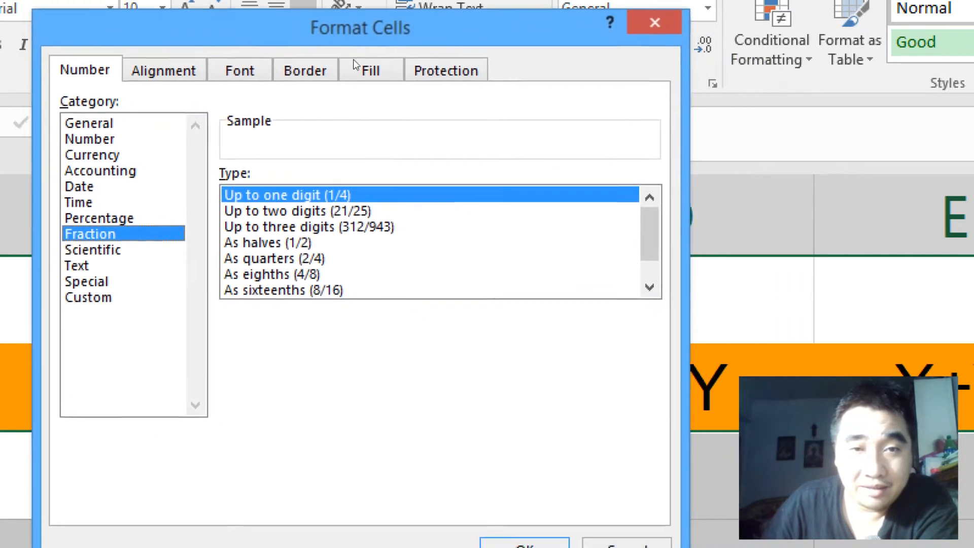
{"action": "left_click_drag", "start_coordinate": [353, 60], "coordinate": [347, 59]}
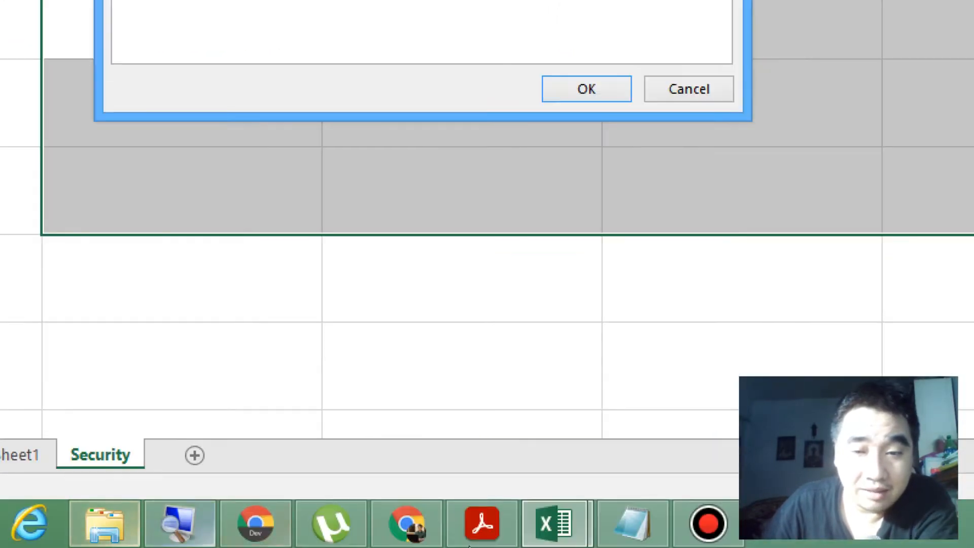
Step: Switch to Notepad, place it beside the Format Cells dialog, and add the one-digit fraction examples 2/3, 5/7 below the note
{"action": "left_click", "coordinate": [633, 524]}
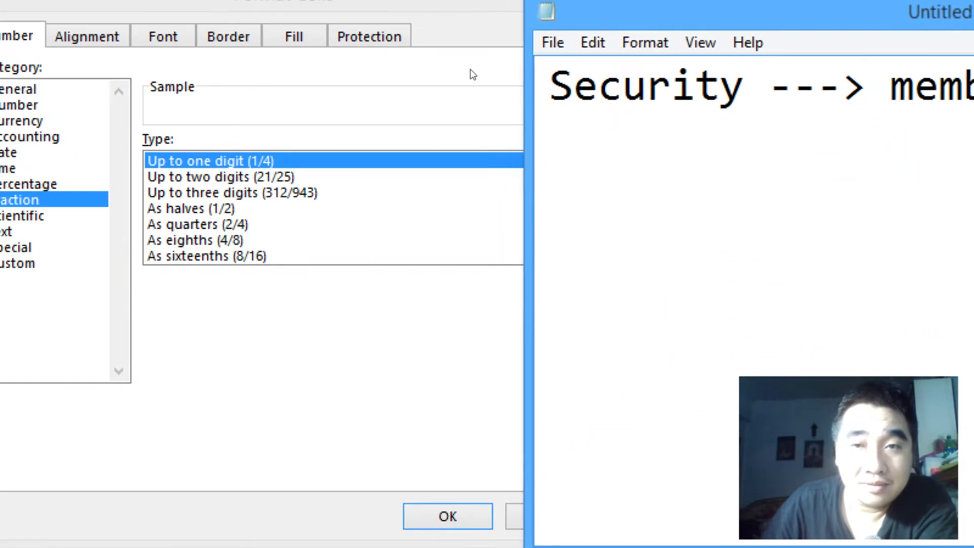
{"action": "left_click_drag", "start_coordinate": [471, 69], "coordinate": [276, 84]}
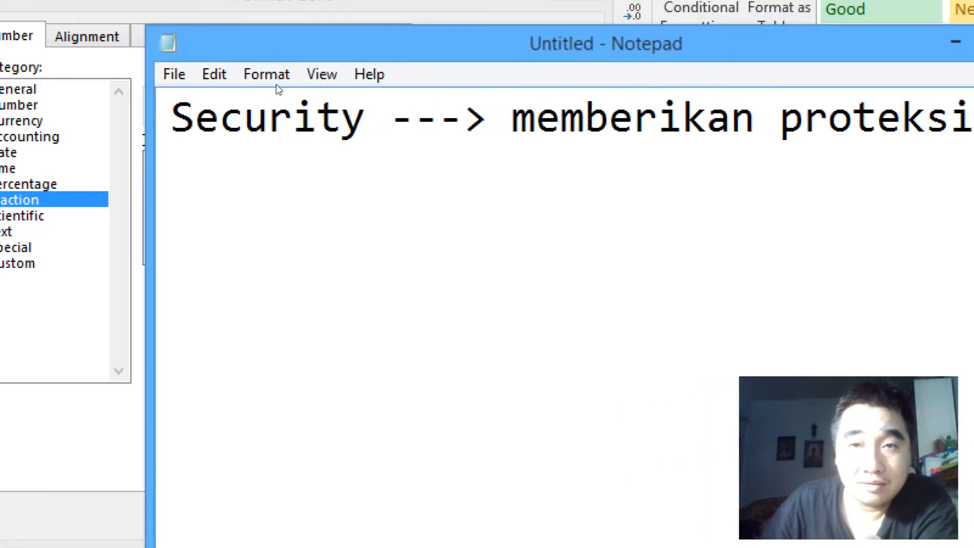
{"action": "left_click_drag", "start_coordinate": [218, 76], "coordinate": [428, 88]}
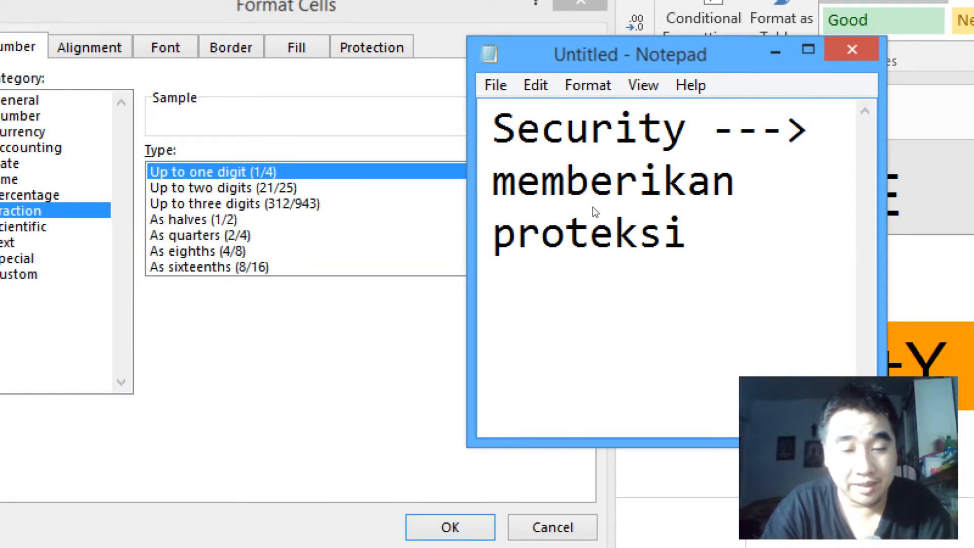
{"action": "key", "text": "Return"}
{"action": "key", "text": "Return"}
{"action": "type", "text": "2/"}
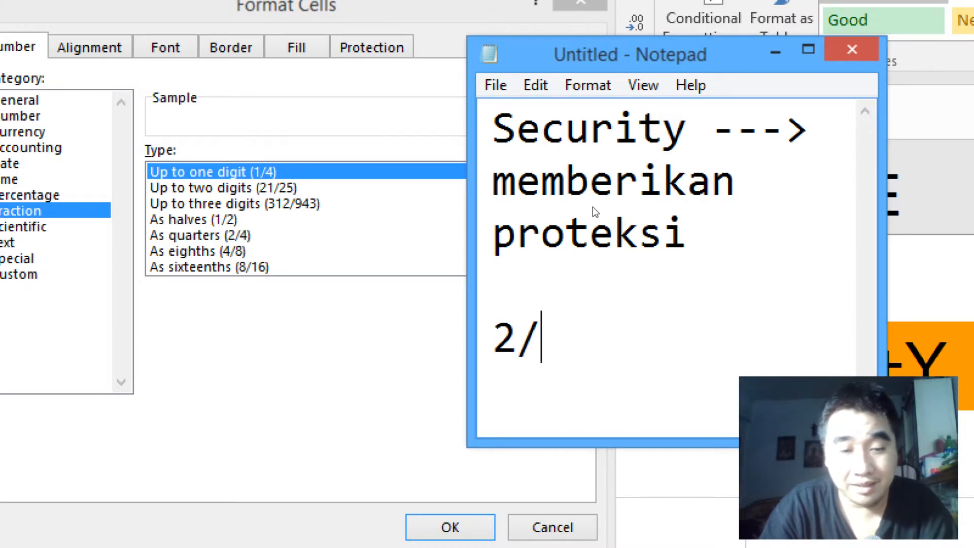
{"action": "type", "text": "3, 7"}
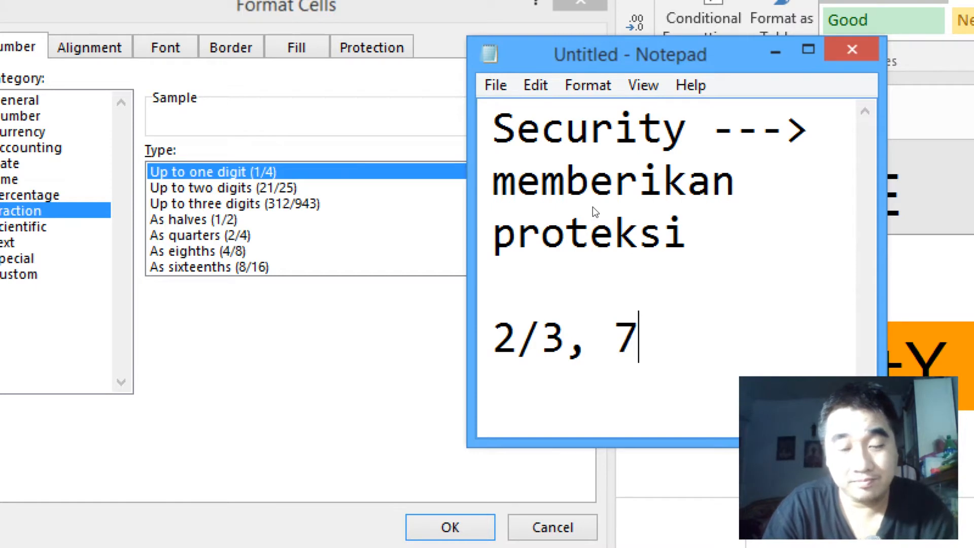
{"action": "key", "text": "BackSpace"}
{"action": "type", "text": "5/7"}
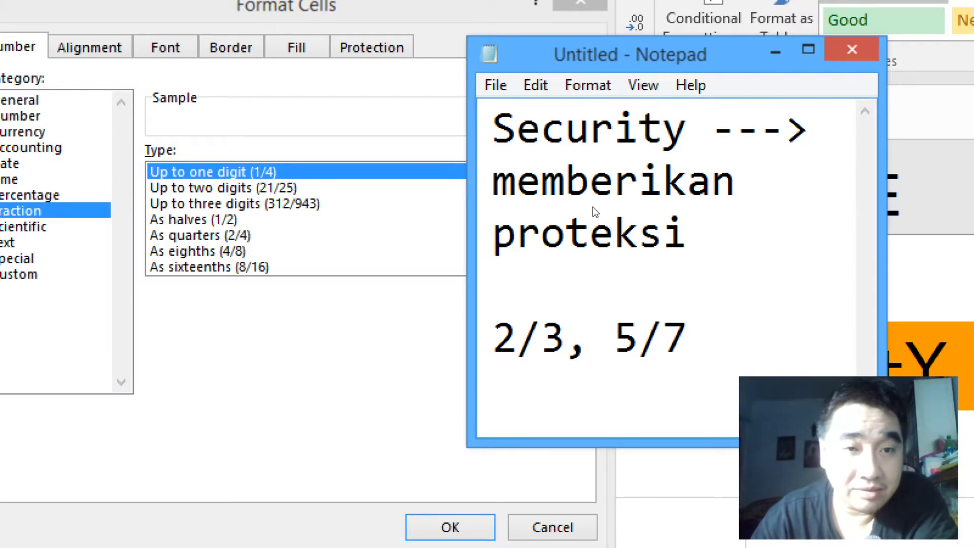
Step: Add the two-digit fraction example 54/78 on a new line of the note
{"action": "key", "text": "Return"}
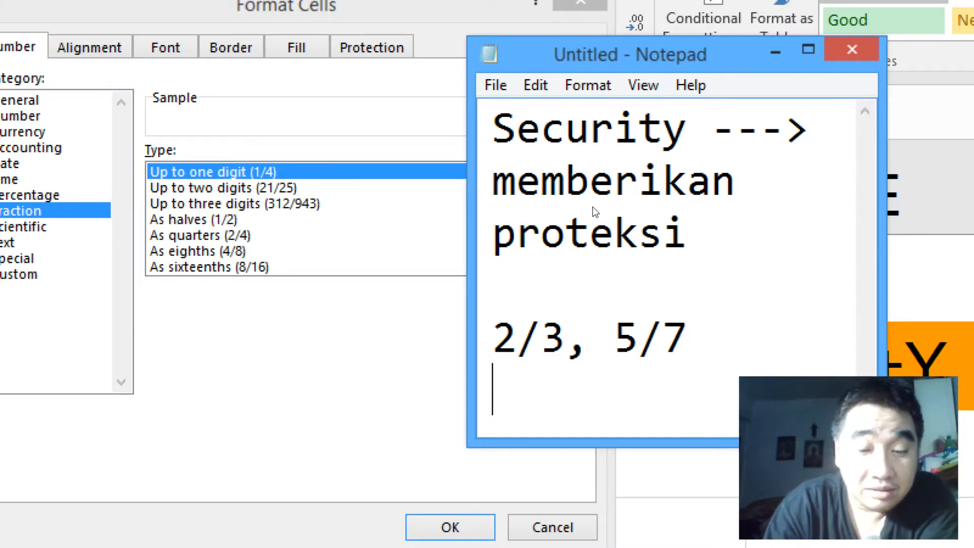
{"action": "type", "text": "54"}
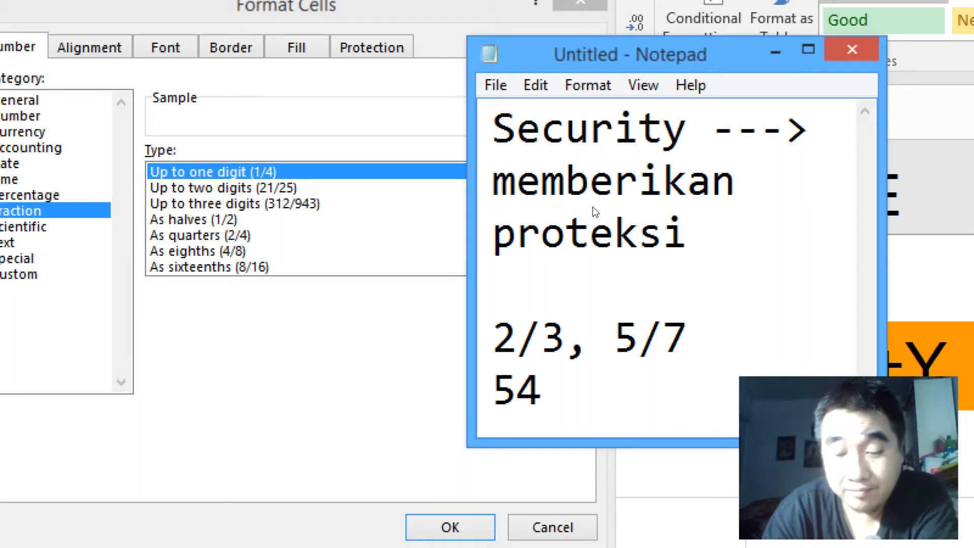
{"action": "type", "text": "/78"}
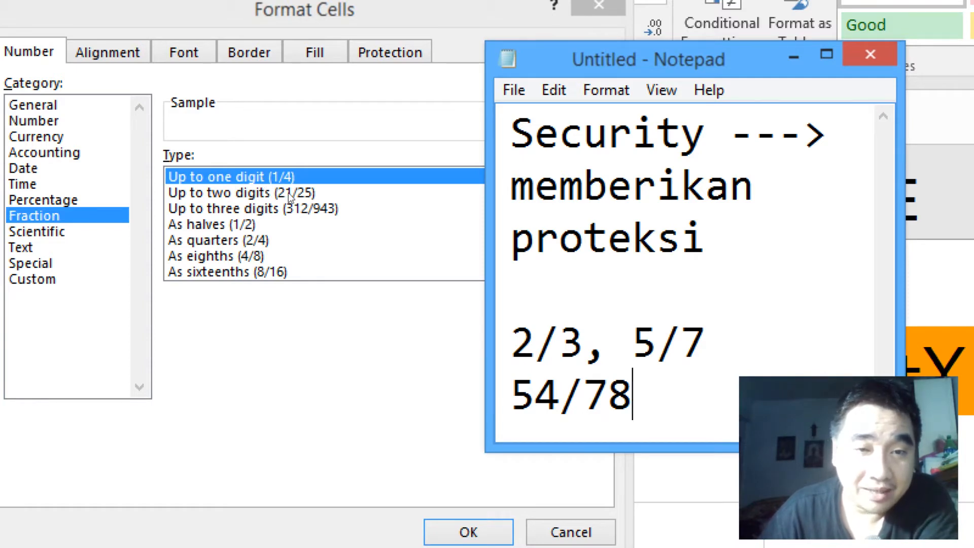
Step: Review the fraction types in the Format Cells dialog and compare them with the X and Y values in the exercise PDF's sample table
{"action": "key", "text": "alt+Tab"}
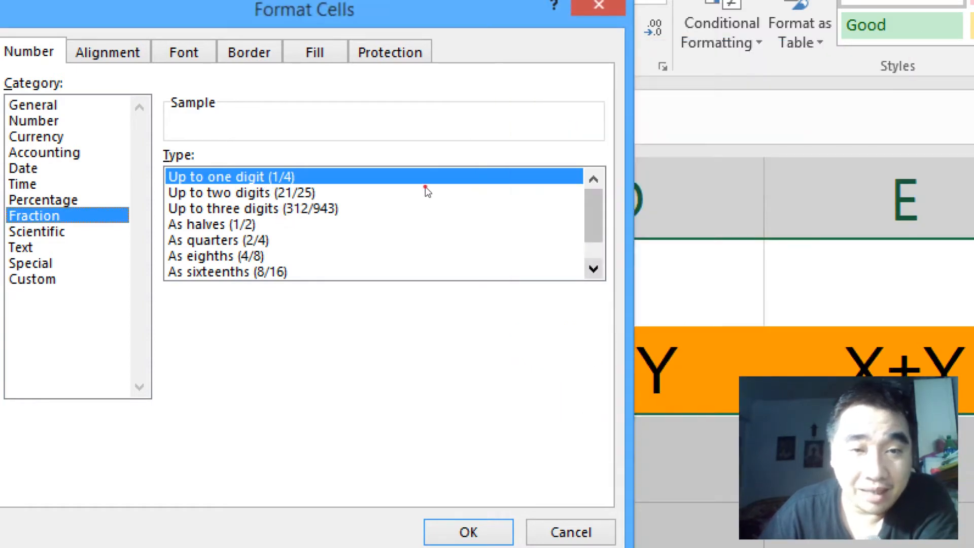
{"action": "scroll", "coordinate": [425, 189], "scroll_direction": "down", "scroll_amount": 1}
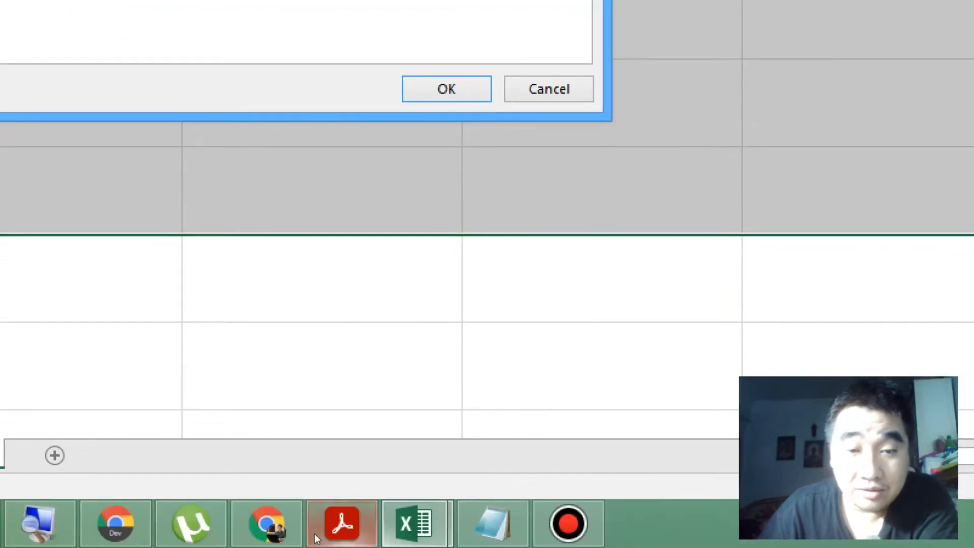
{"action": "left_click", "coordinate": [315, 536]}
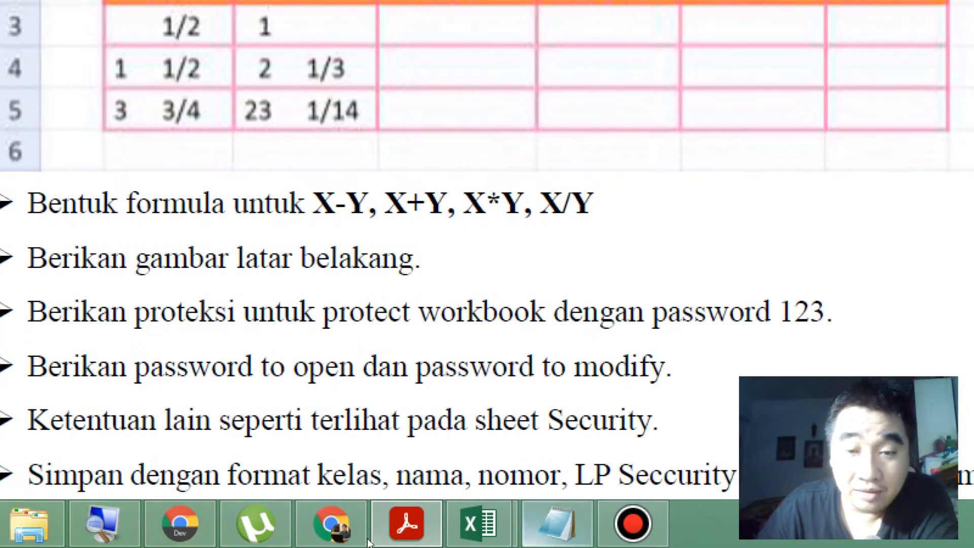
{"action": "mouse_move", "coordinate": [480, 523]}
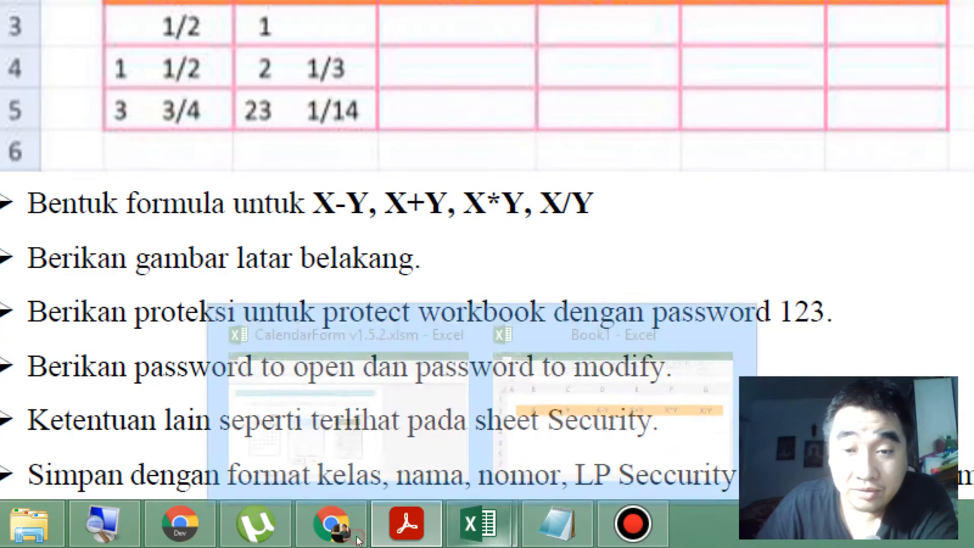
{"action": "left_click", "coordinate": [400, 466]}
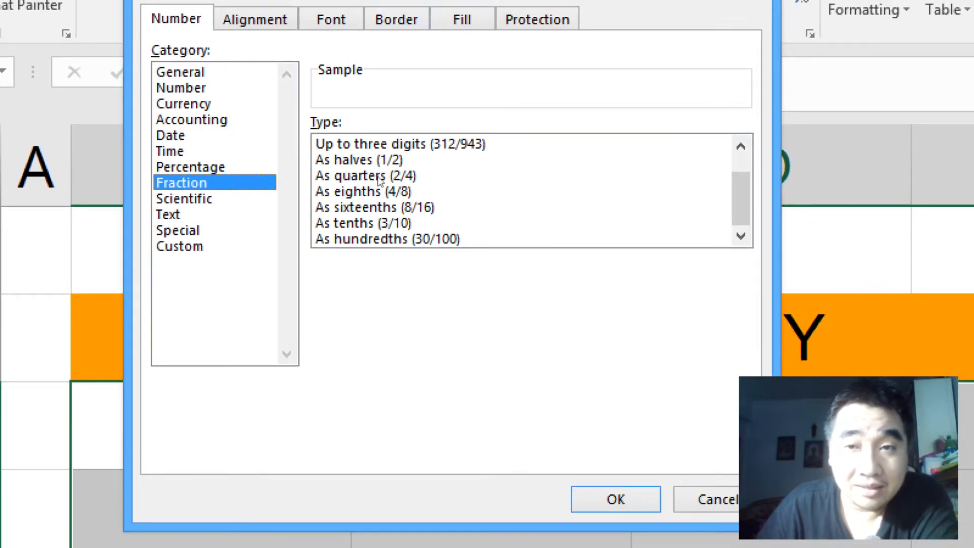
Step: Apply the Up to three digits (312/943) fraction type to cells B3:G5 and close the screen magnifier
{"action": "left_click_drag", "start_coordinate": [740, 182], "coordinate": [741, 163]}
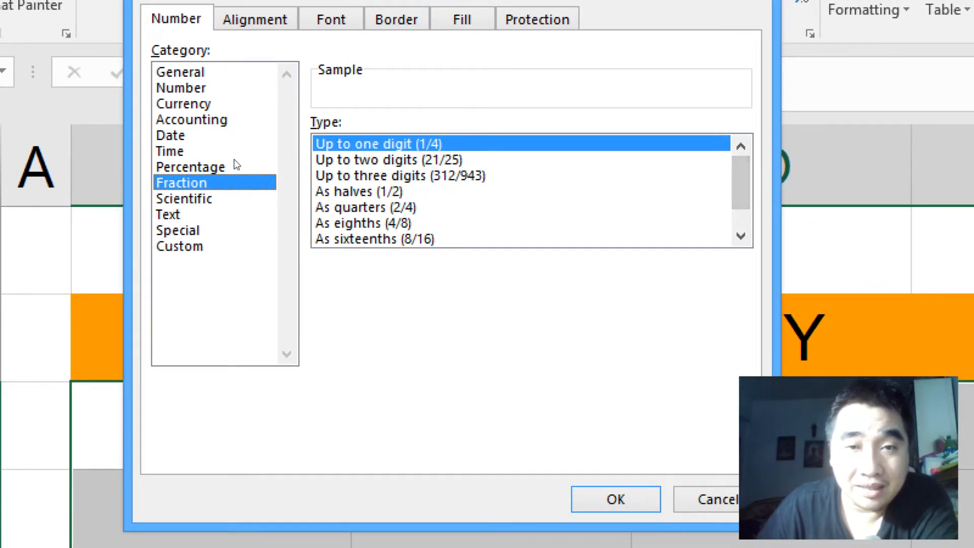
{"action": "left_click", "coordinate": [508, 175]}
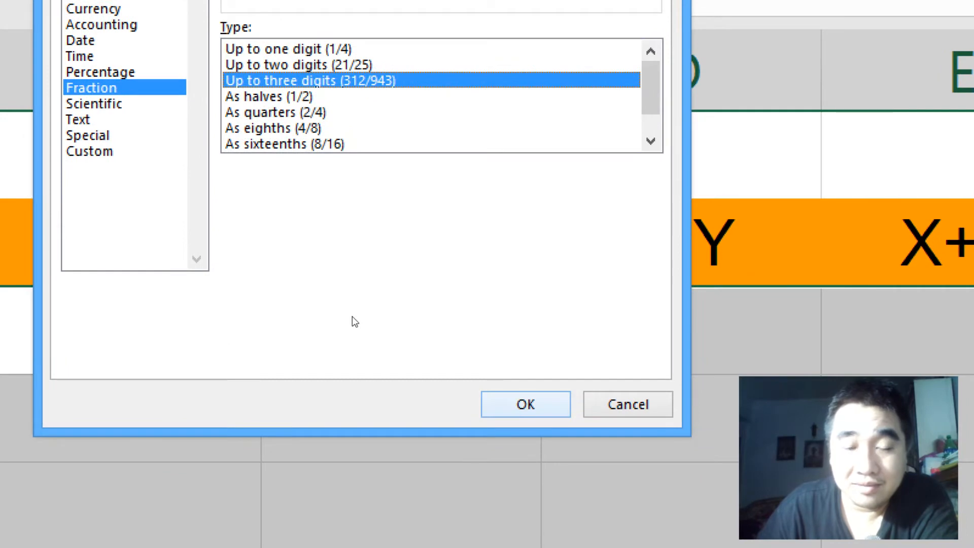
{"action": "key", "text": "Return"}
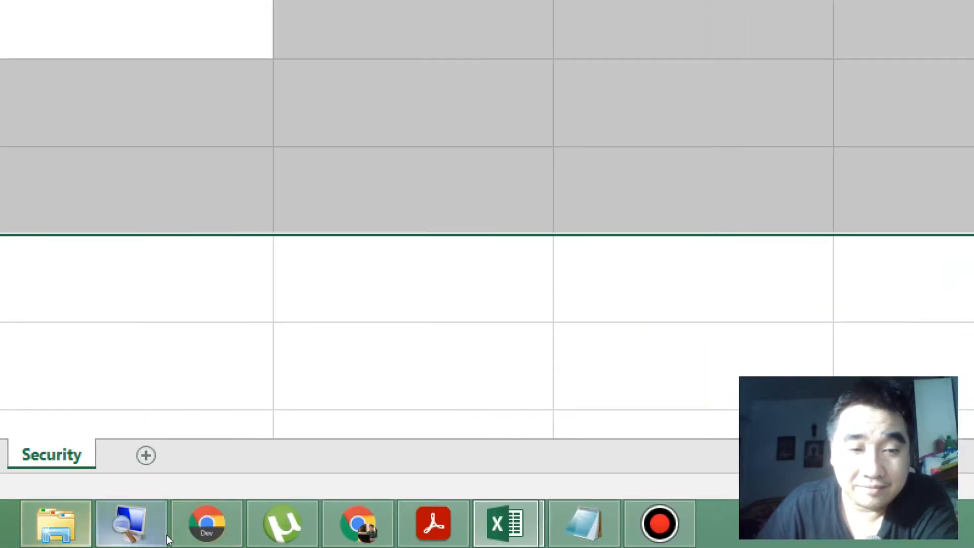
{"action": "right_click", "coordinate": [165, 537]}
{"action": "left_click", "coordinate": [76, 461]}
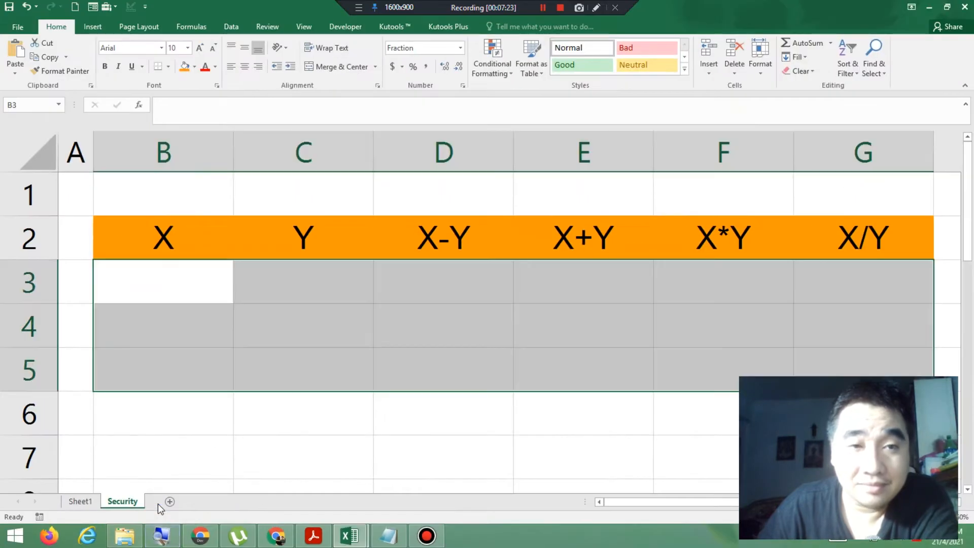
Step: Check the first X value in the exercise PDF and enter 1/2 in cell B3 of the Security sheet
{"action": "left_click", "coordinate": [174, 286]}
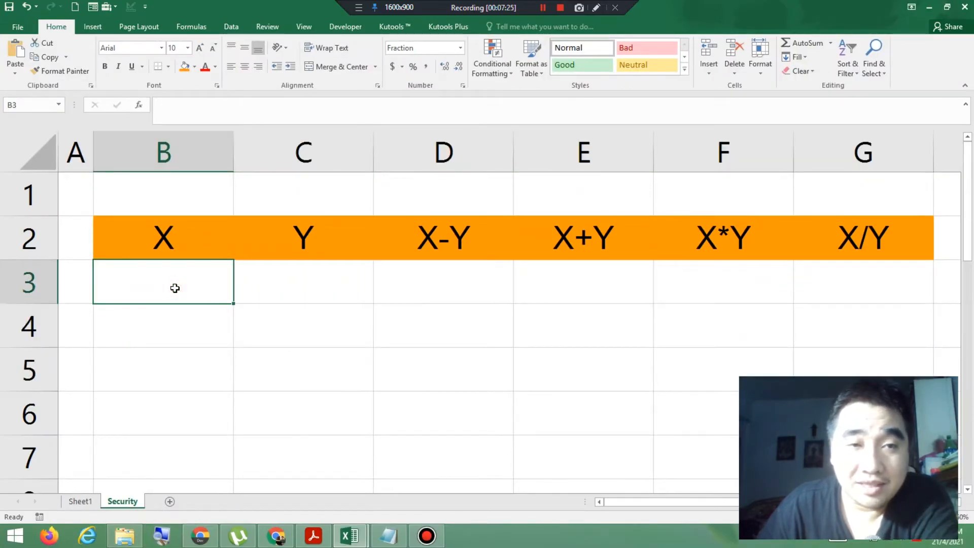
{"action": "left_click", "coordinate": [320, 541]}
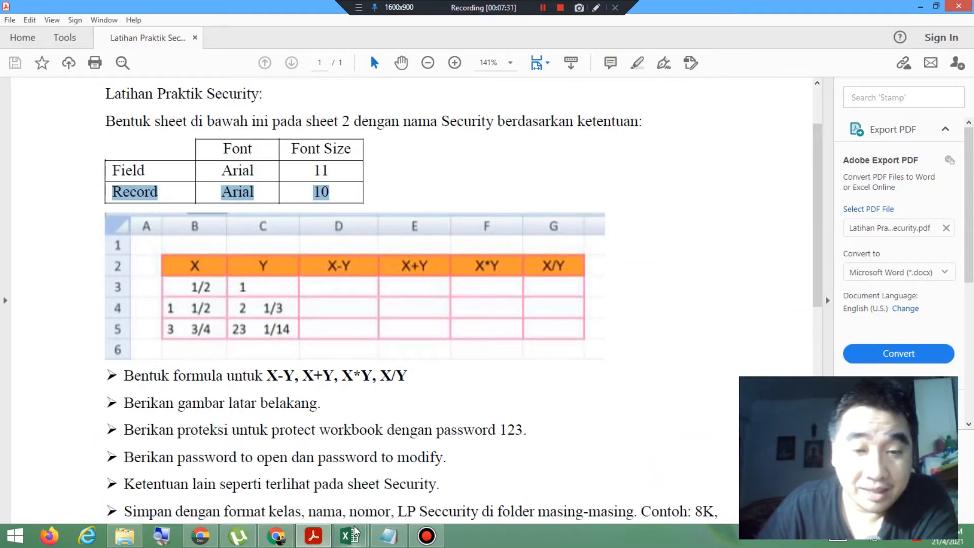
{"action": "left_click", "coordinate": [345, 541]}
{"action": "left_click", "coordinate": [394, 487]}
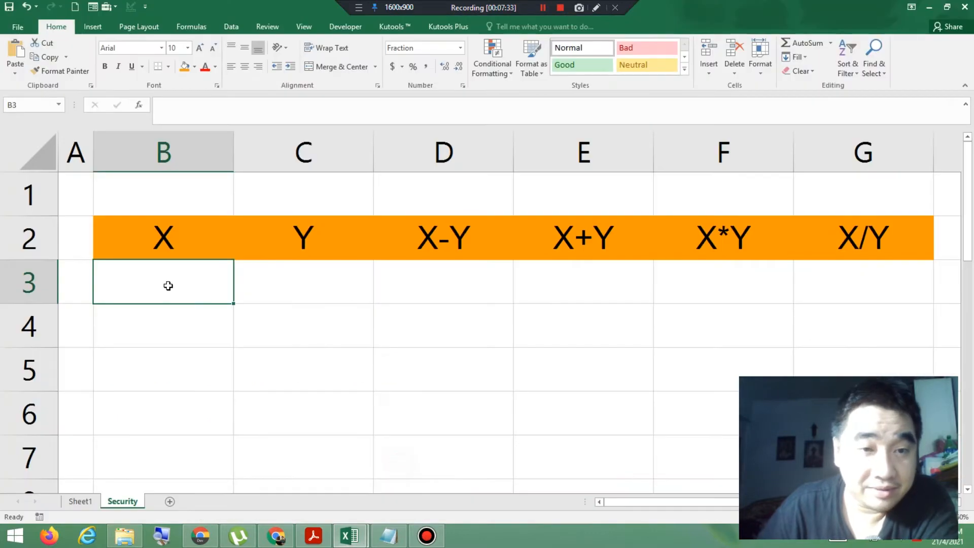
{"action": "type", "text": "1"}
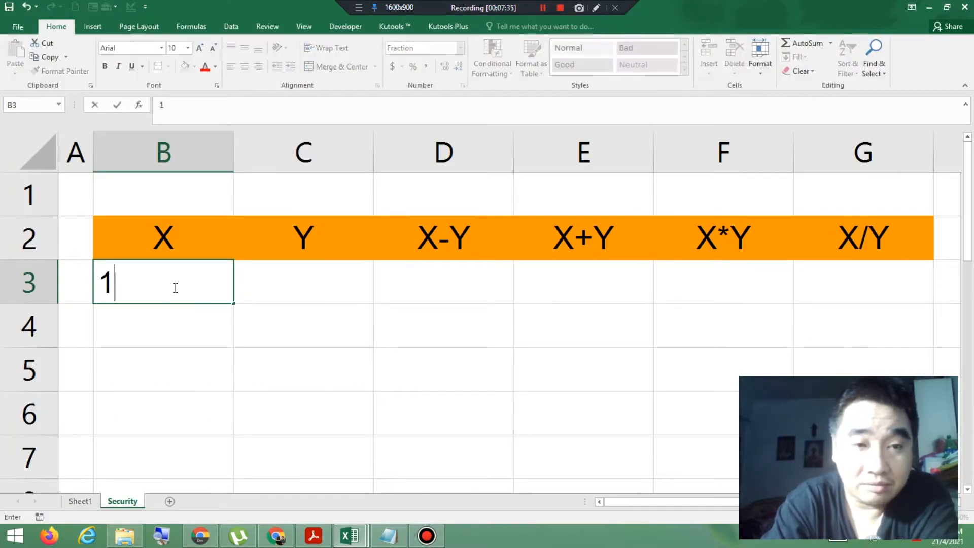
{"action": "type", "text": "/2"}
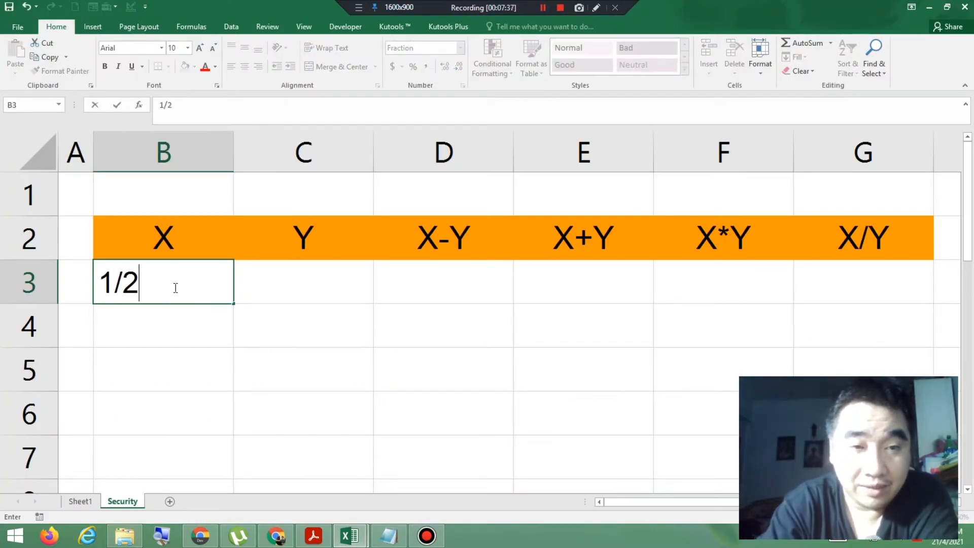
{"action": "key", "text": "Return"}
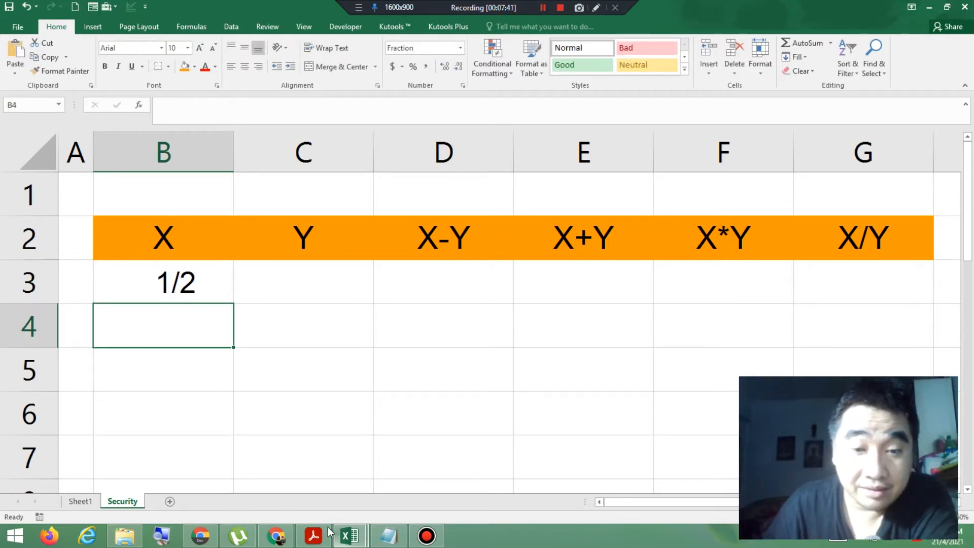
Step: Check the second X value in the exercise PDF and enter the mixed fraction 1 1/2 in cell B4
{"action": "left_click", "coordinate": [314, 535]}
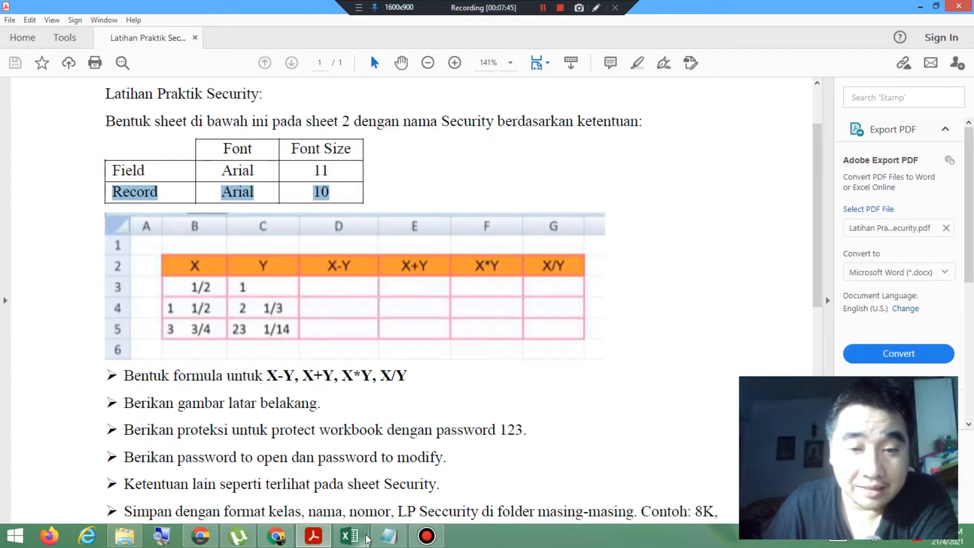
{"action": "mouse_move", "coordinate": [350, 536]}
{"action": "left_click", "coordinate": [419, 475]}
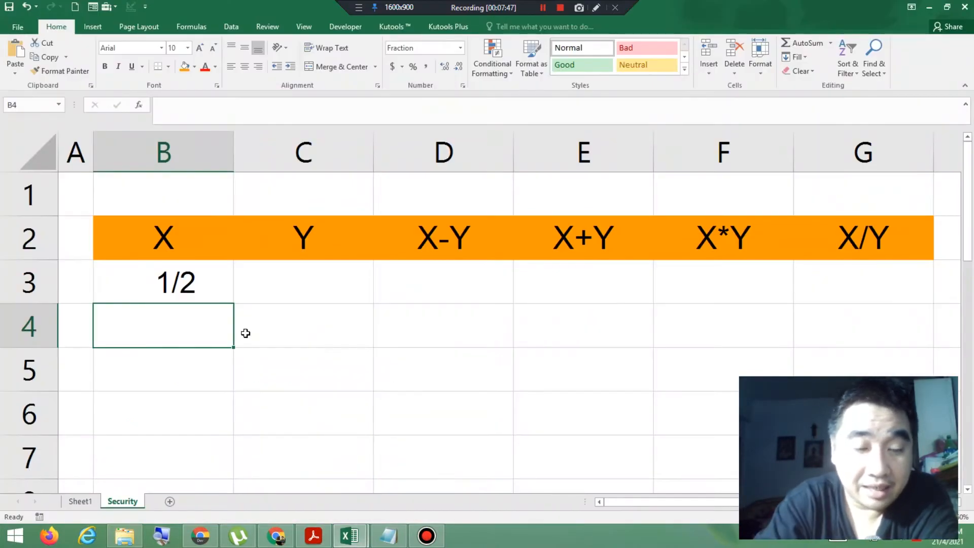
{"action": "type", "text": "1"}
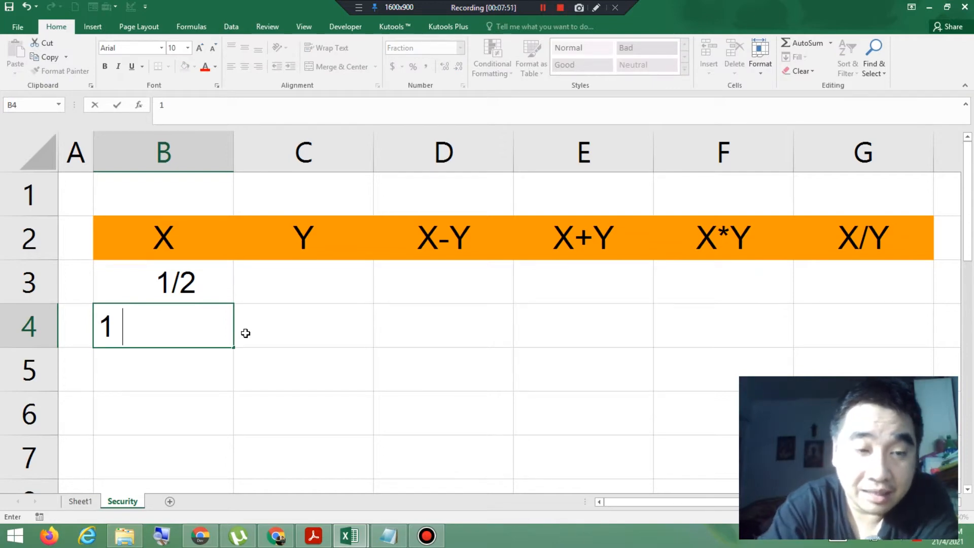
{"action": "type", "text": "1"}
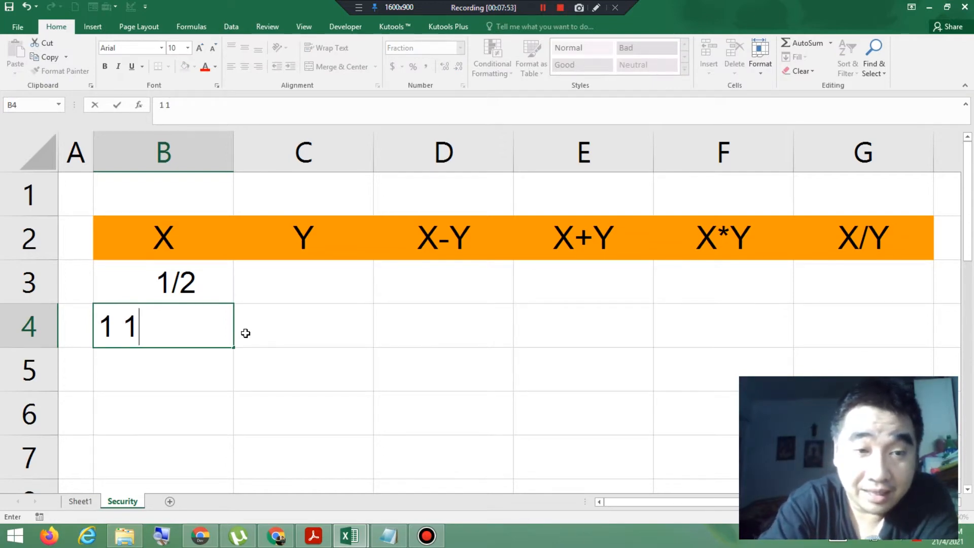
{"action": "type", "text": "/2"}
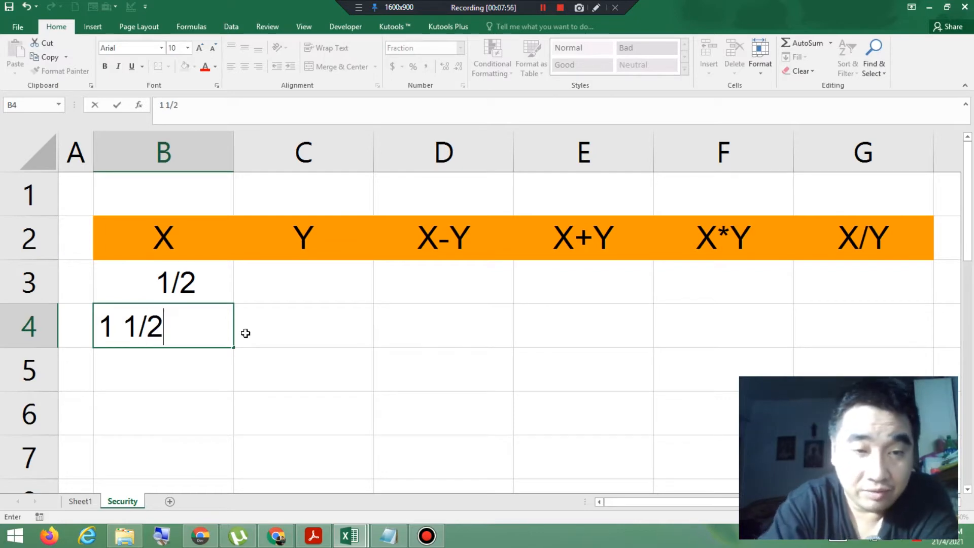
{"action": "key", "text": "Return"}
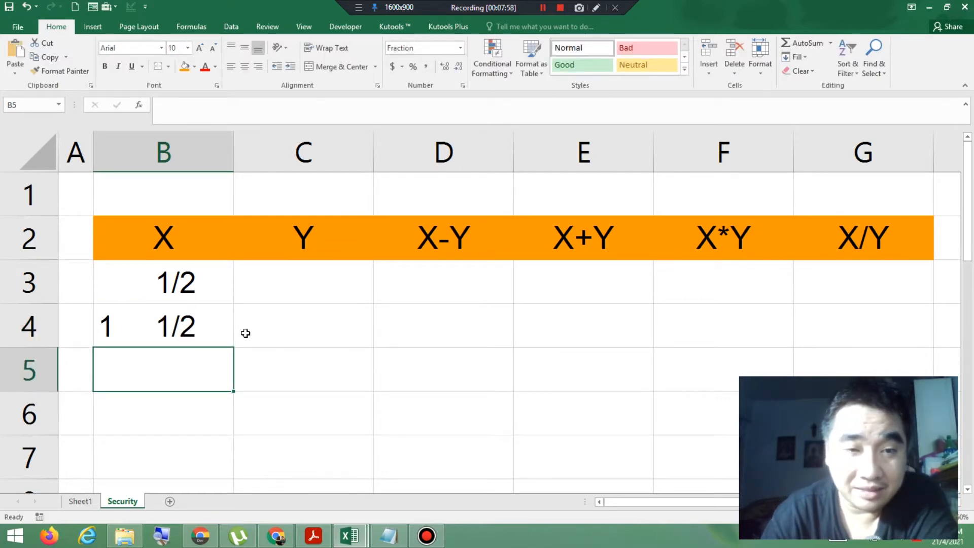
Step: Check the third X value in the exercise PDF and enter the mixed fraction 3 3/4 in cell B5
{"action": "left_click", "coordinate": [321, 541]}
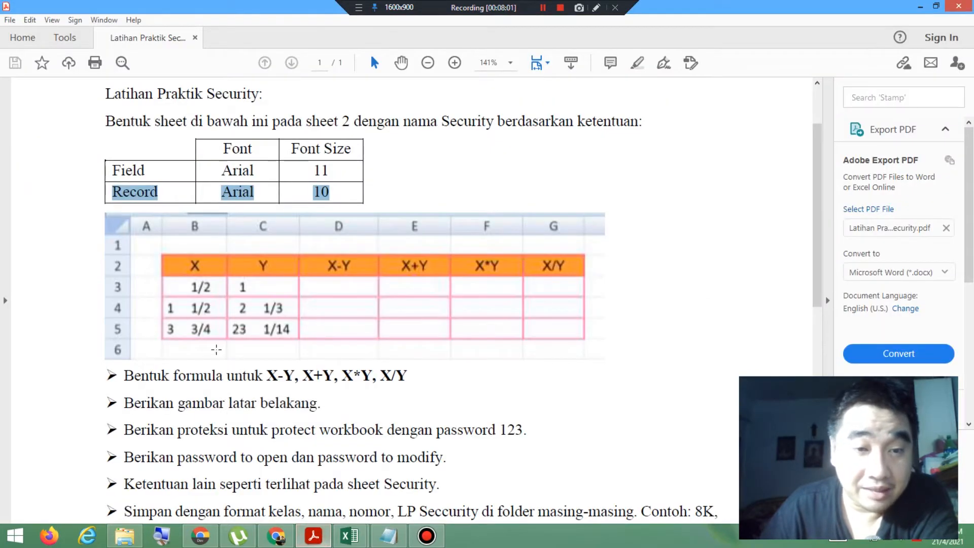
{"action": "mouse_move", "coordinate": [358, 534]}
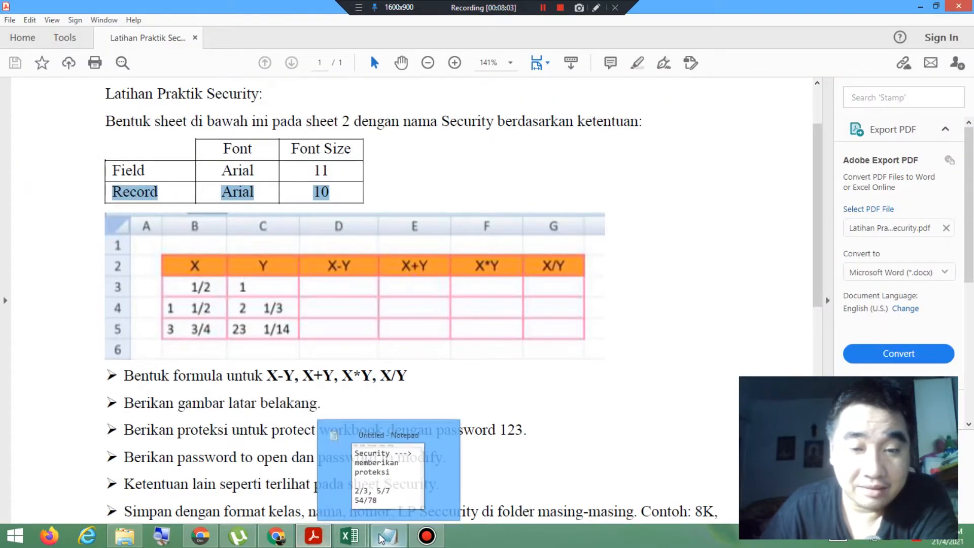
{"action": "left_click", "coordinate": [419, 466]}
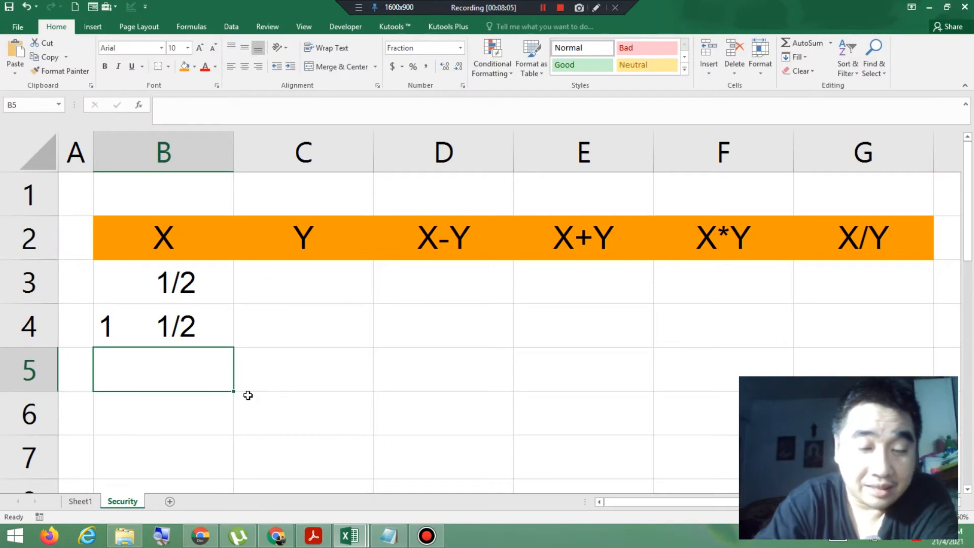
{"action": "type", "text": "3"}
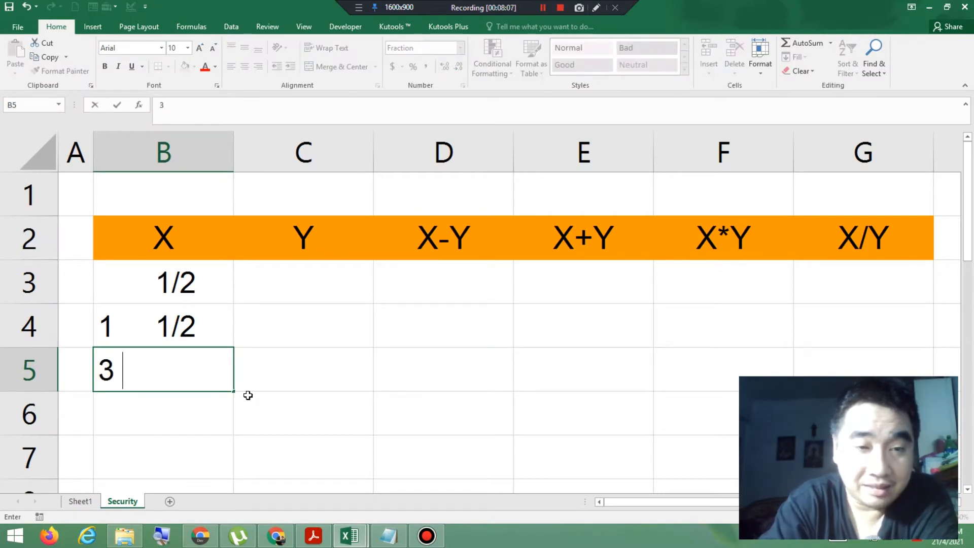
{"action": "type", "text": " 3/4"}
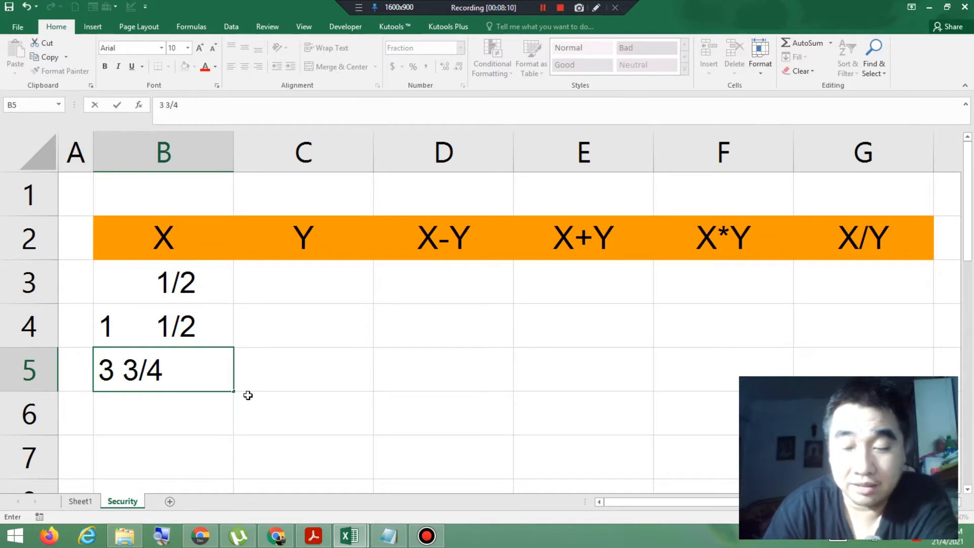
{"action": "key", "text": "Return"}
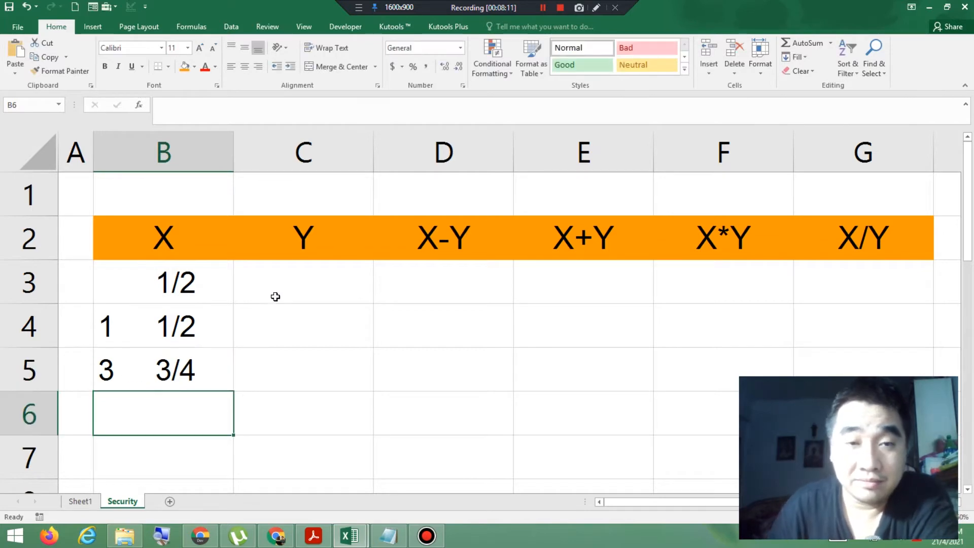
Step: Check the first Y value in the exercise PDF, minimizing Notepad, and enter 1 in cell C3 of Book1
{"action": "left_click", "coordinate": [290, 286]}
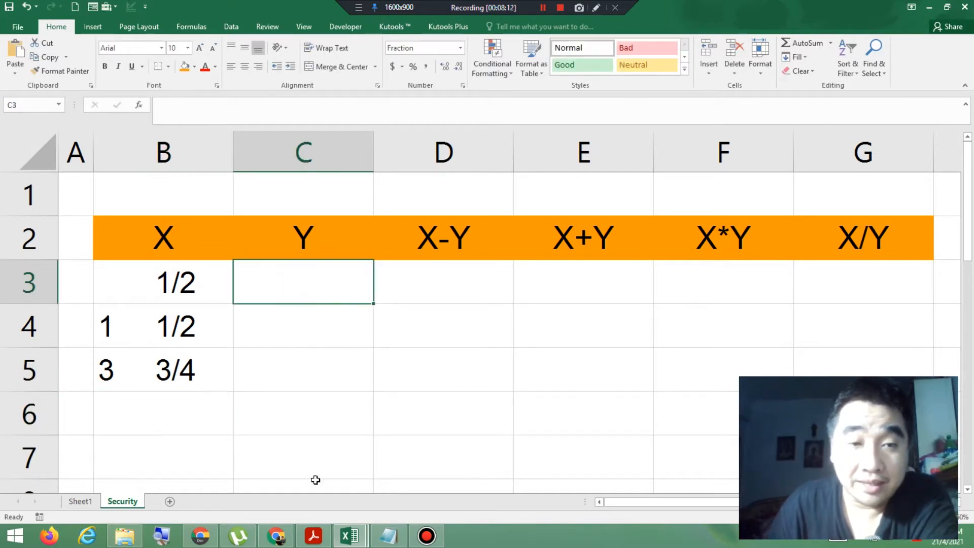
{"action": "left_click", "coordinate": [326, 536]}
{"action": "left_click", "coordinate": [400, 540]}
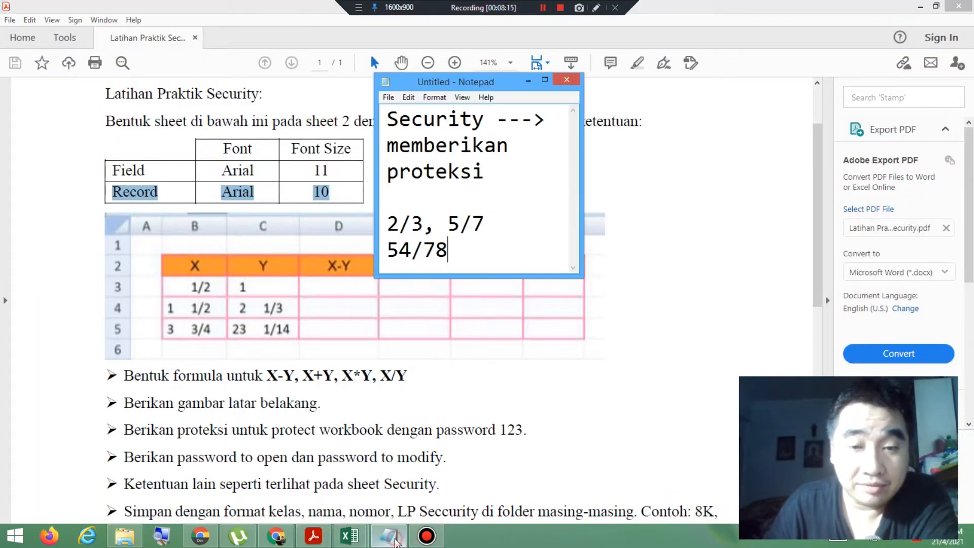
{"action": "left_click", "coordinate": [534, 81]}
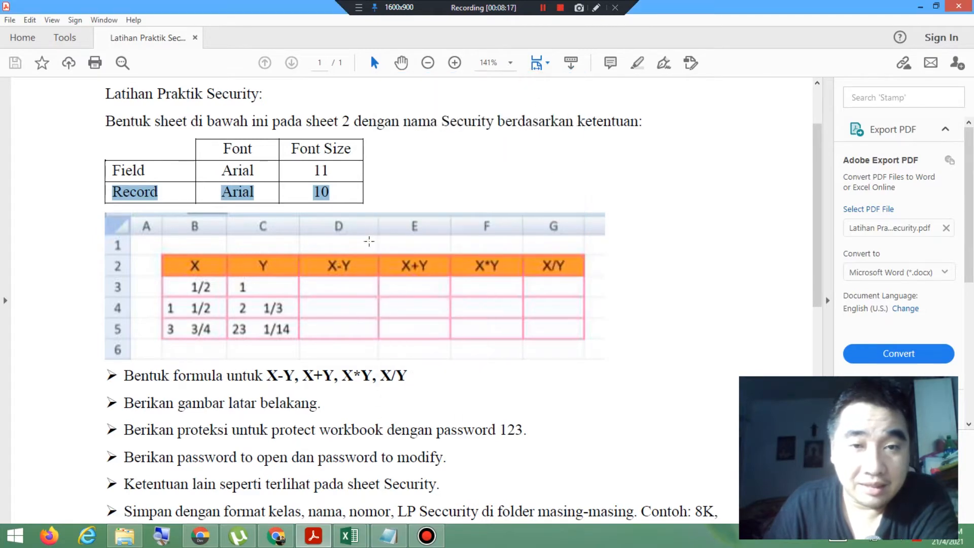
{"action": "mouse_move", "coordinate": [350, 536]}
{"action": "left_click", "coordinate": [408, 453]}
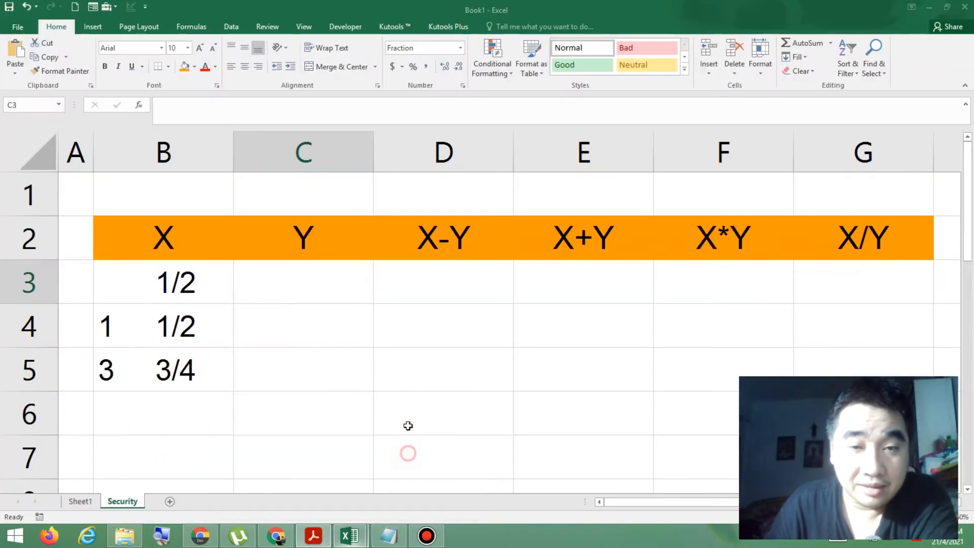
{"action": "type", "text": "1"}
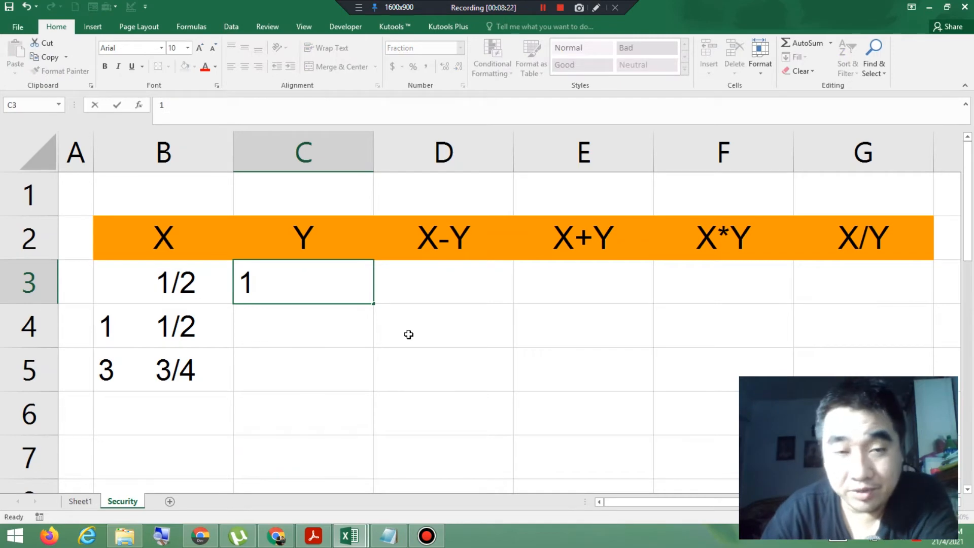
{"action": "key", "text": "Return"}
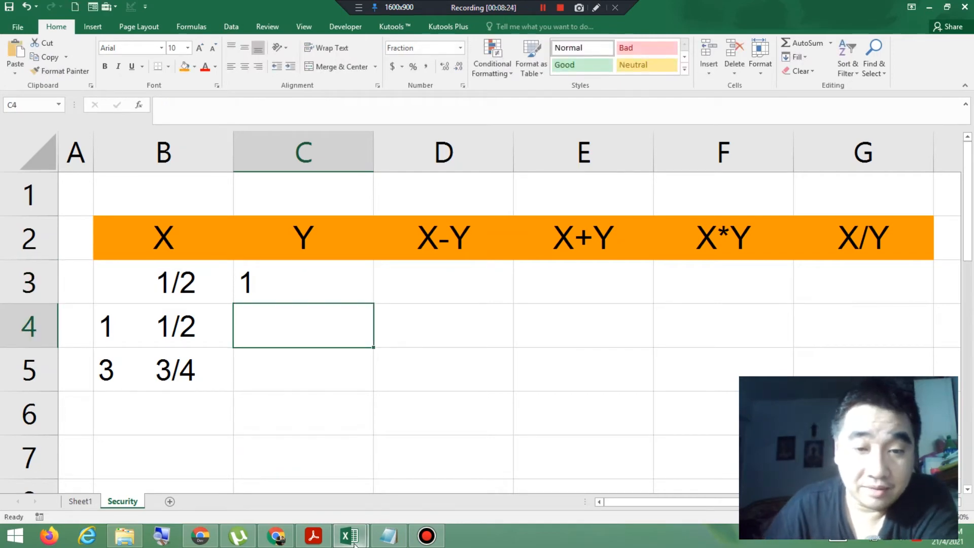
Step: Check the second Y value in the exercise PDF and enter the mixed fraction 2 1/3 in cell C4 of Book1
{"action": "left_click", "coordinate": [329, 539]}
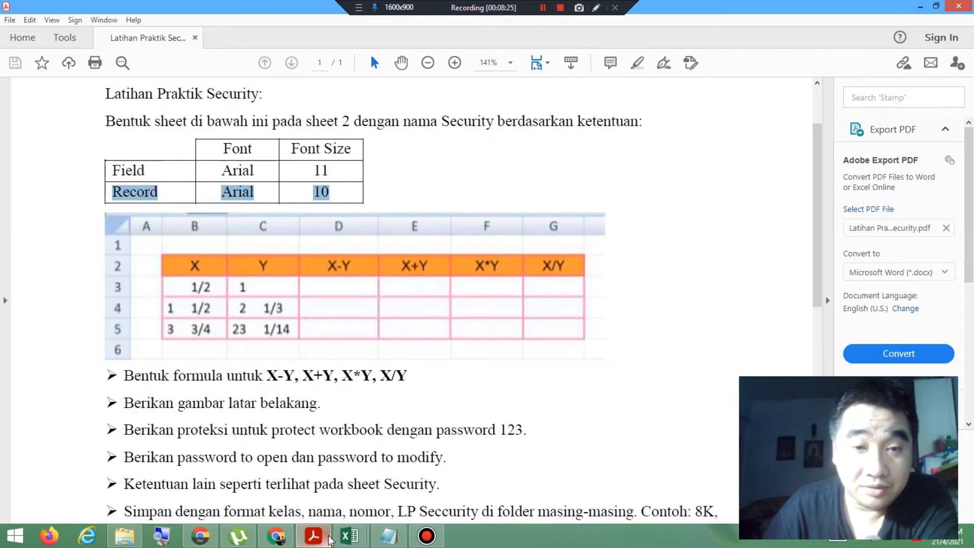
{"action": "mouse_move", "coordinate": [349, 536]}
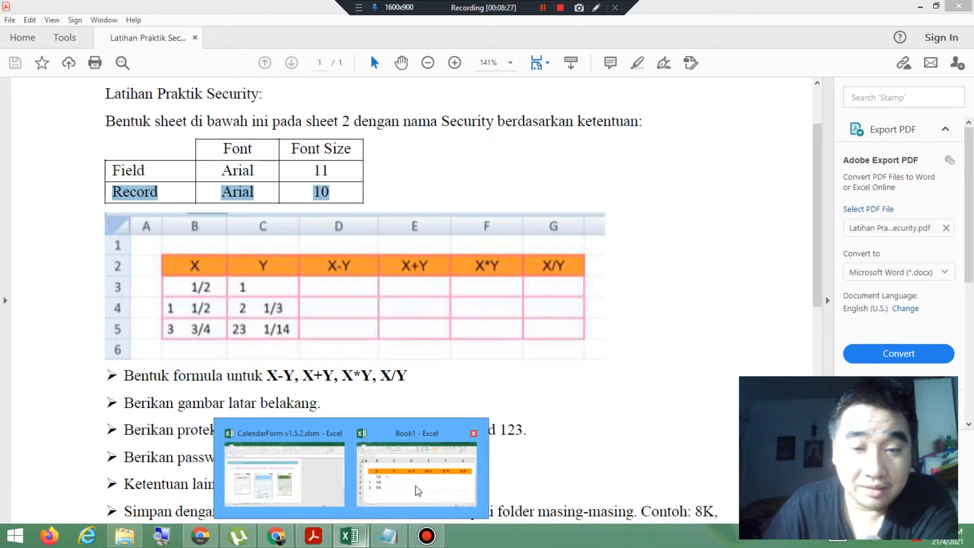
{"action": "left_click", "coordinate": [417, 490]}
{"action": "type", "text": "2"}
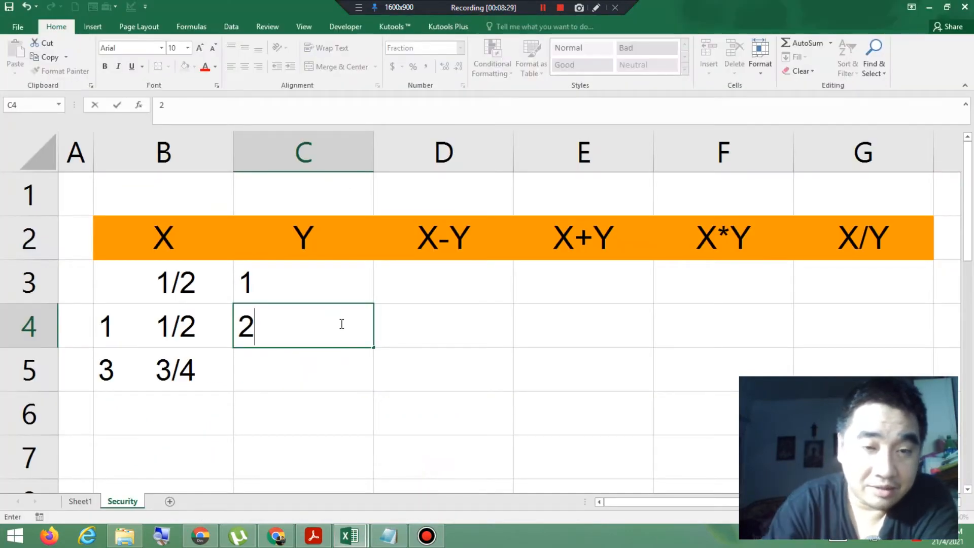
{"action": "type", "text": " 1"}
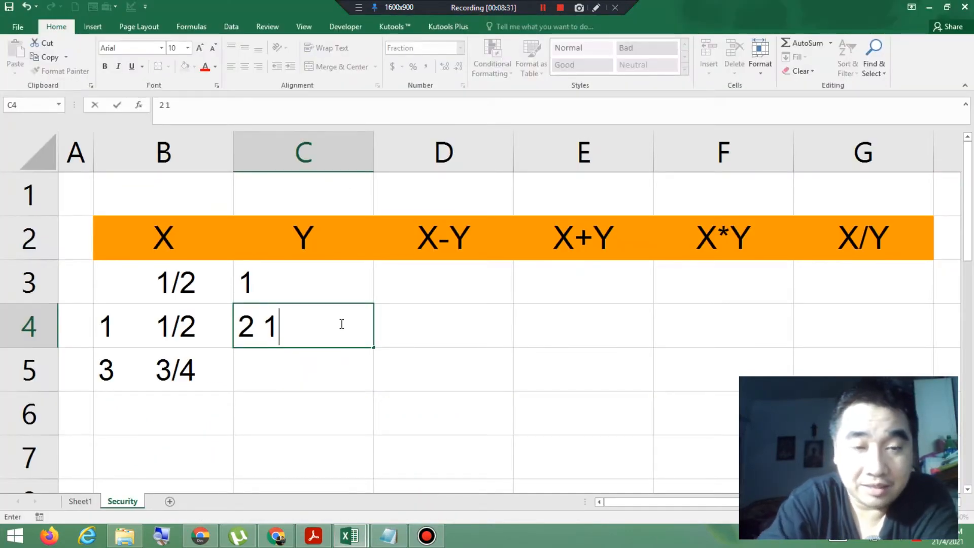
{"action": "type", "text": "/3"}
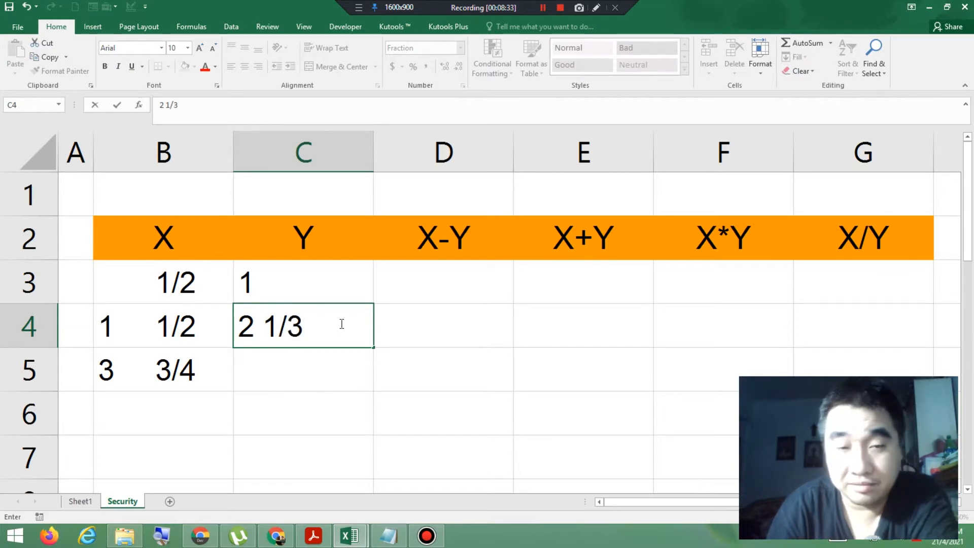
{"action": "key", "text": "Return"}
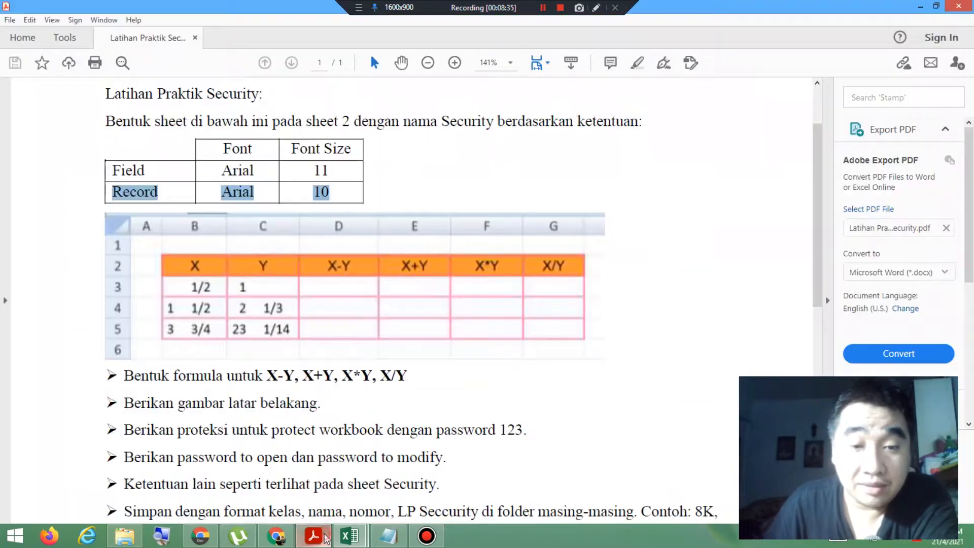
Step: Check the third Y value in the exercise PDF and enter the mixed fraction 23 1/14 in cell C5 of Book1
{"action": "left_click", "coordinate": [313, 535]}
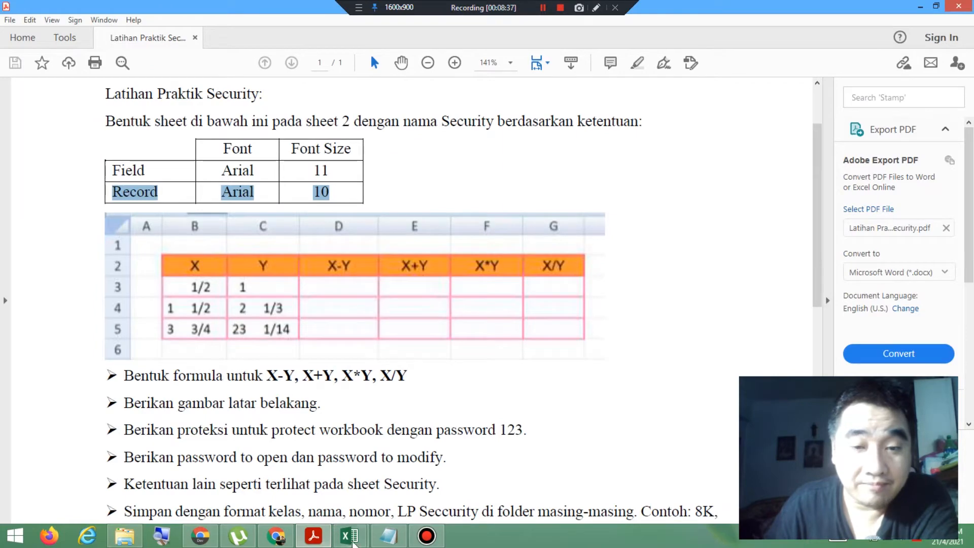
{"action": "mouse_move", "coordinate": [349, 535]}
{"action": "left_click", "coordinate": [426, 489]}
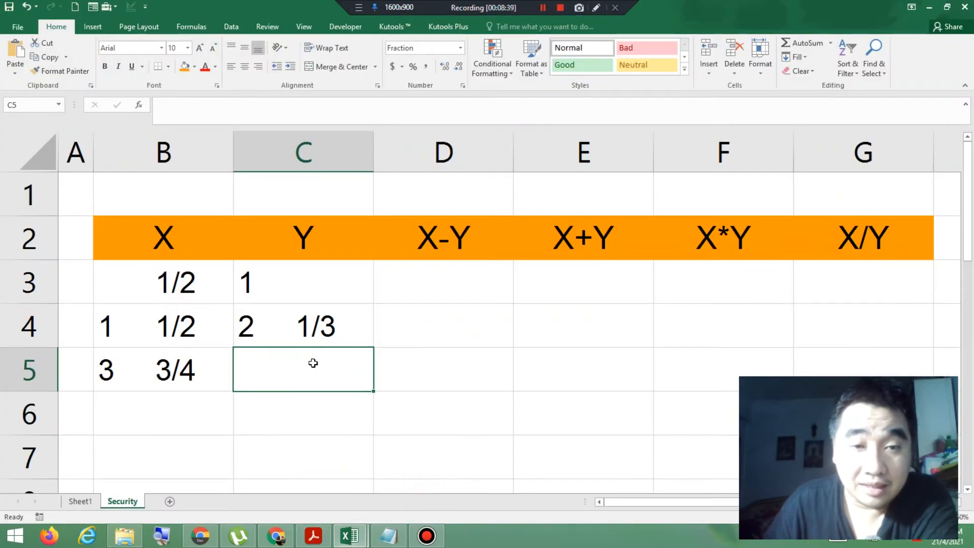
{"action": "type", "text": "23"}
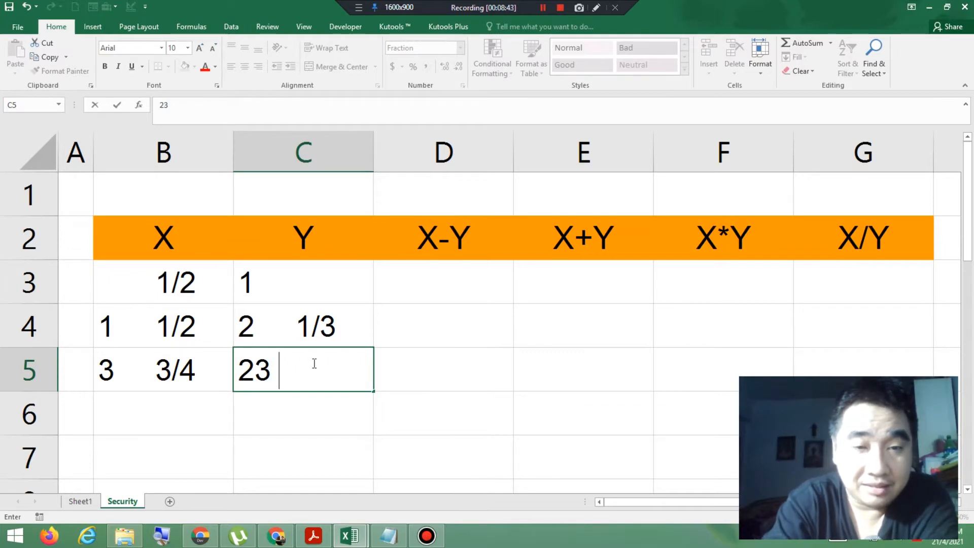
{"action": "type", "text": " 1"}
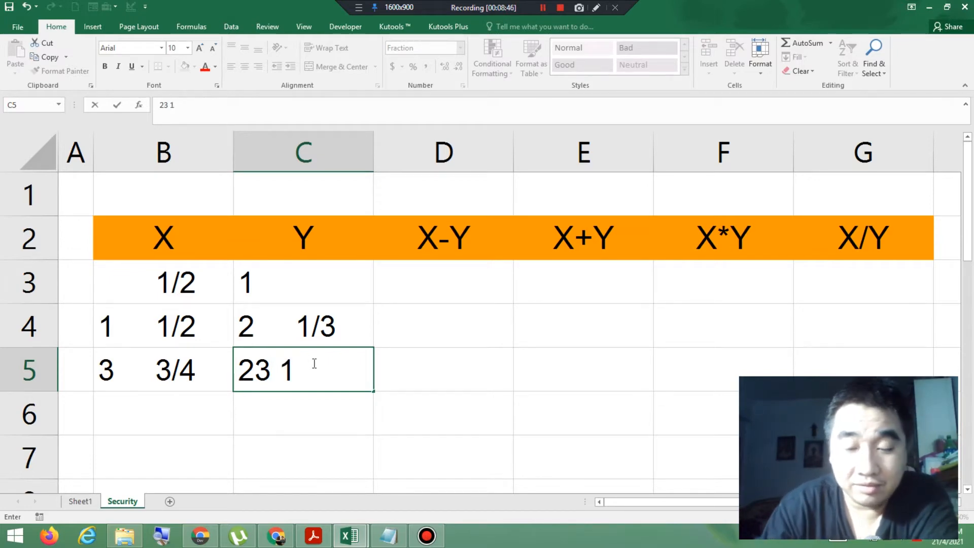
{"action": "type", "text": "/14"}
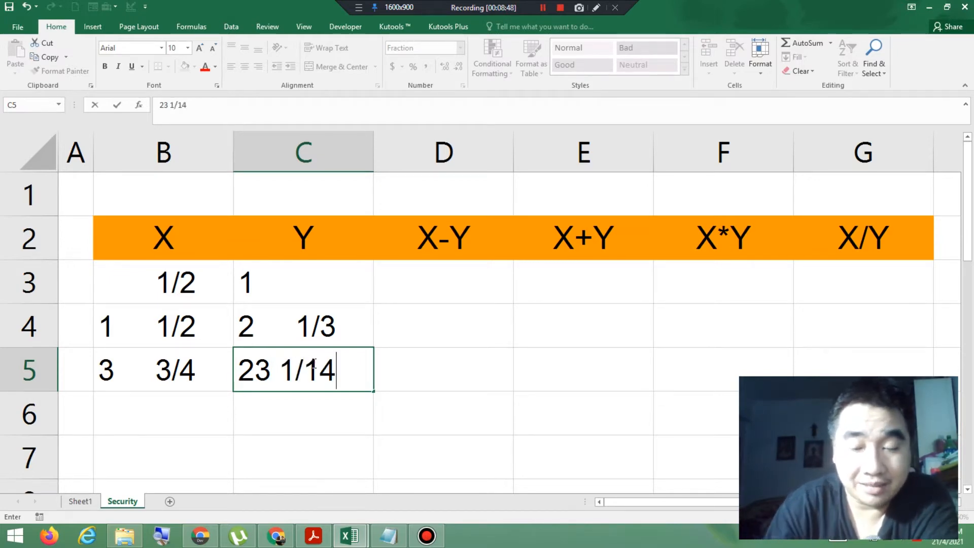
{"action": "key", "text": "Return"}
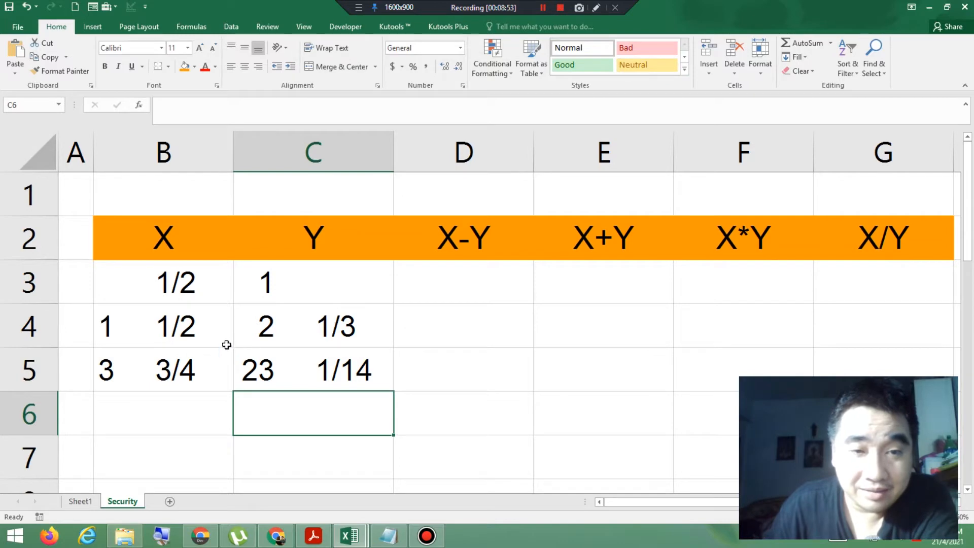
Step: Check the required formulas in the exercise PDF and enter the subtraction formula =B3-C3 in cell D3 of Book1
{"action": "left_click", "coordinate": [148, 330]}
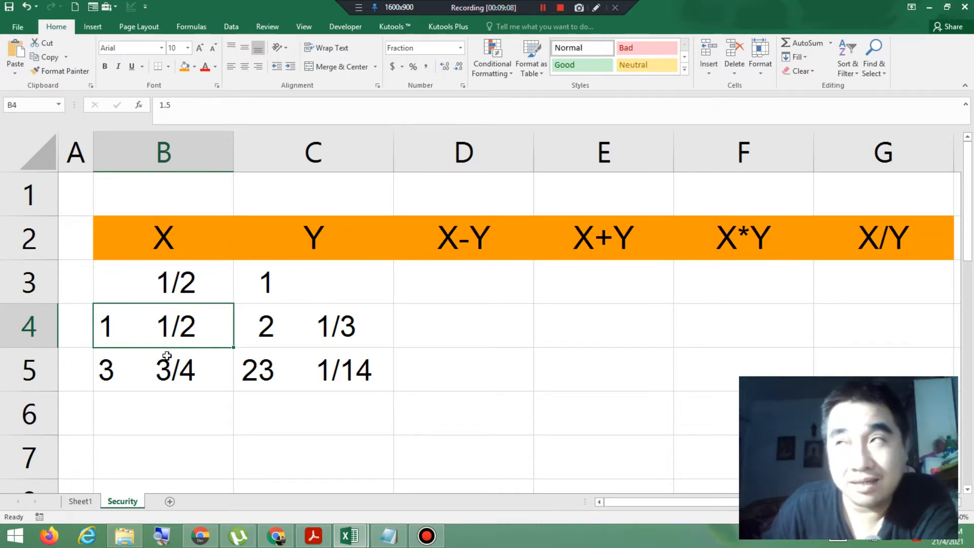
{"action": "left_click", "coordinate": [472, 290]}
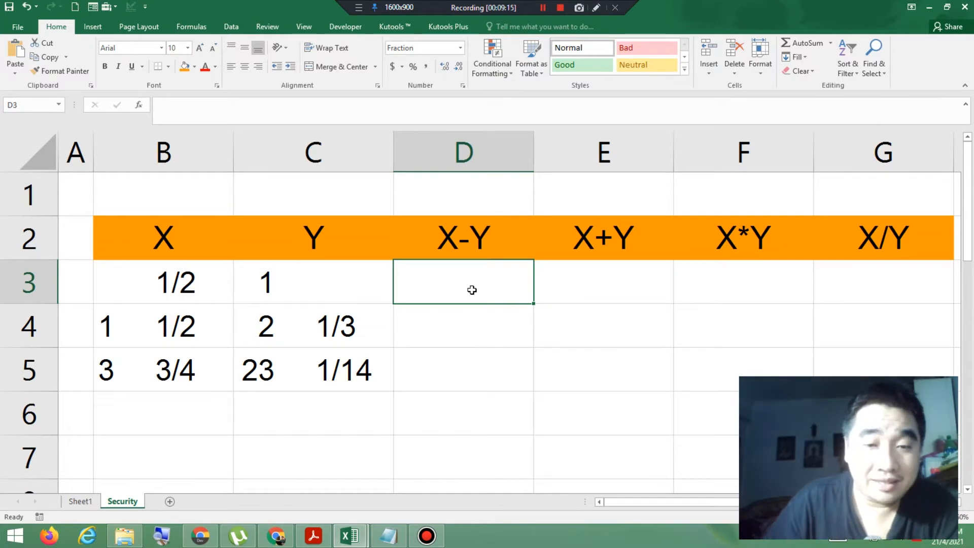
{"action": "left_click", "coordinate": [314, 536]}
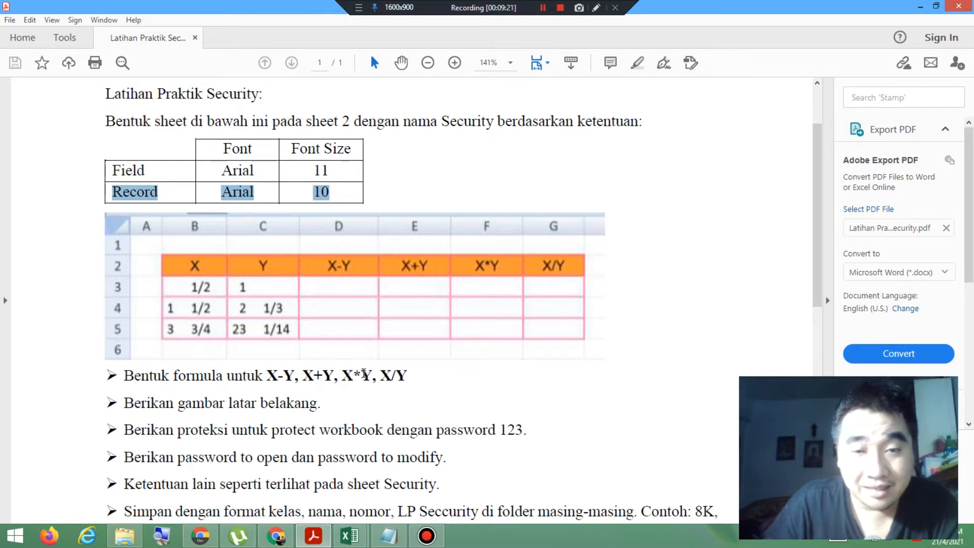
{"action": "mouse_move", "coordinate": [350, 536]}
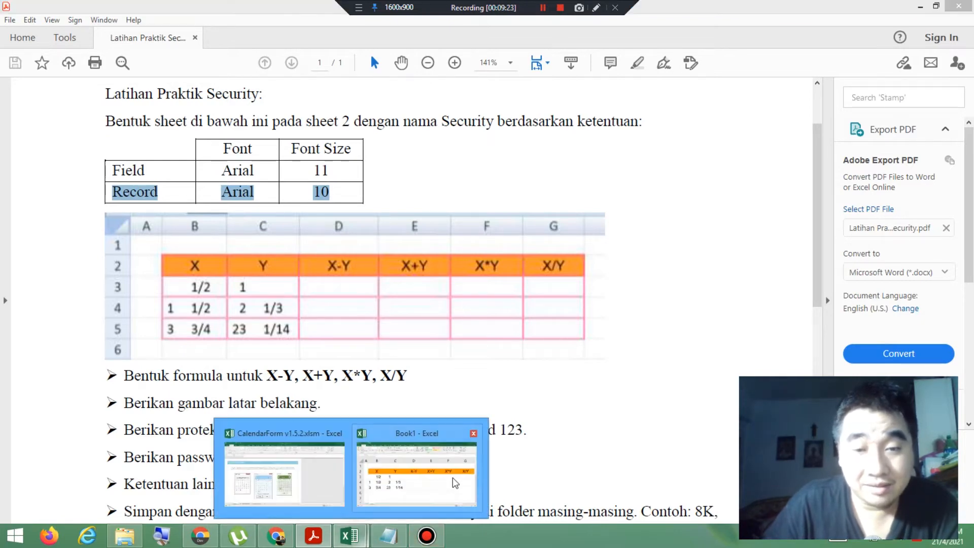
{"action": "left_click", "coordinate": [439, 470]}
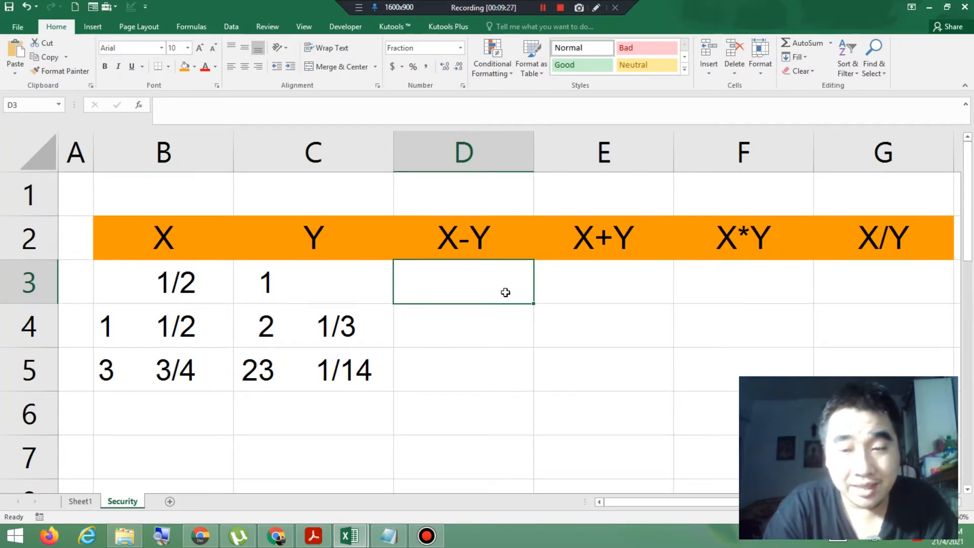
{"action": "type", "text": "="}
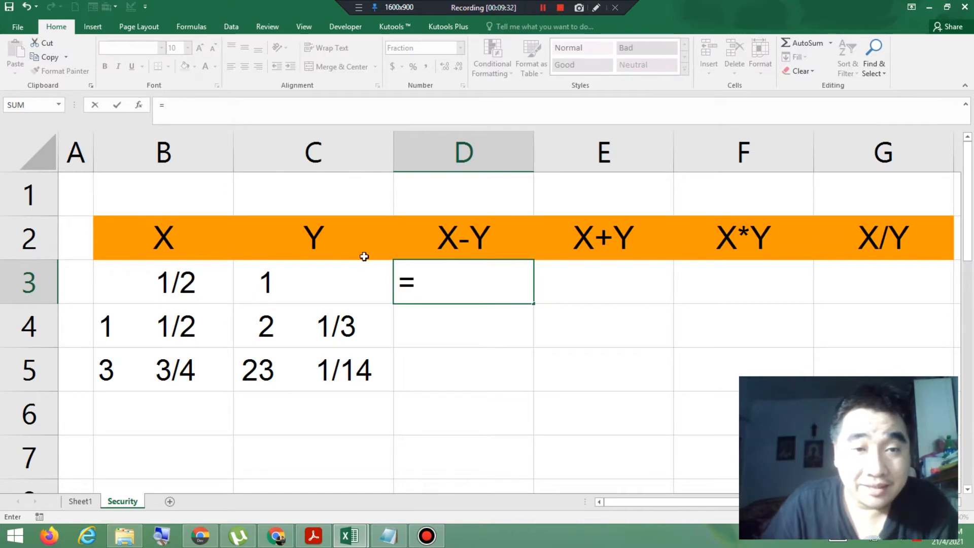
{"action": "left_click", "coordinate": [183, 287]}
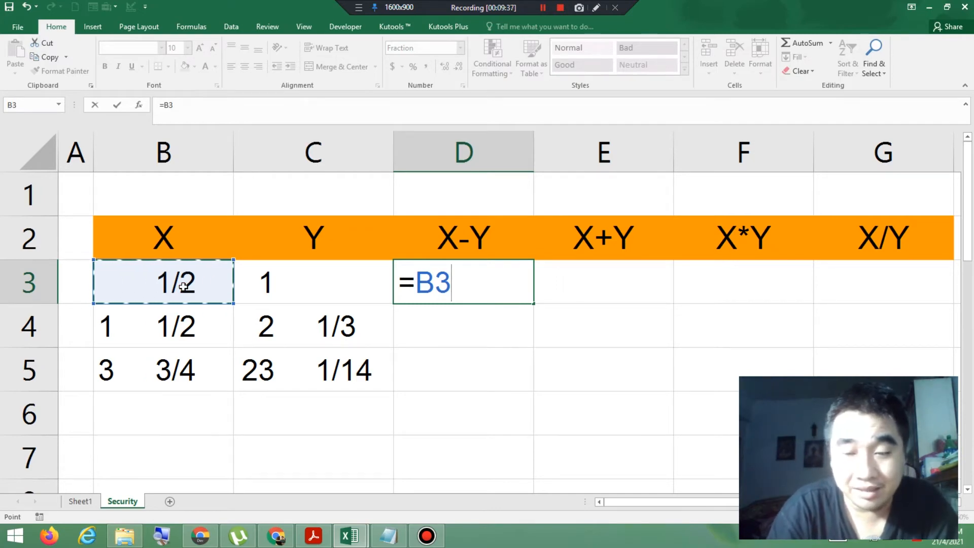
{"action": "type", "text": "-"}
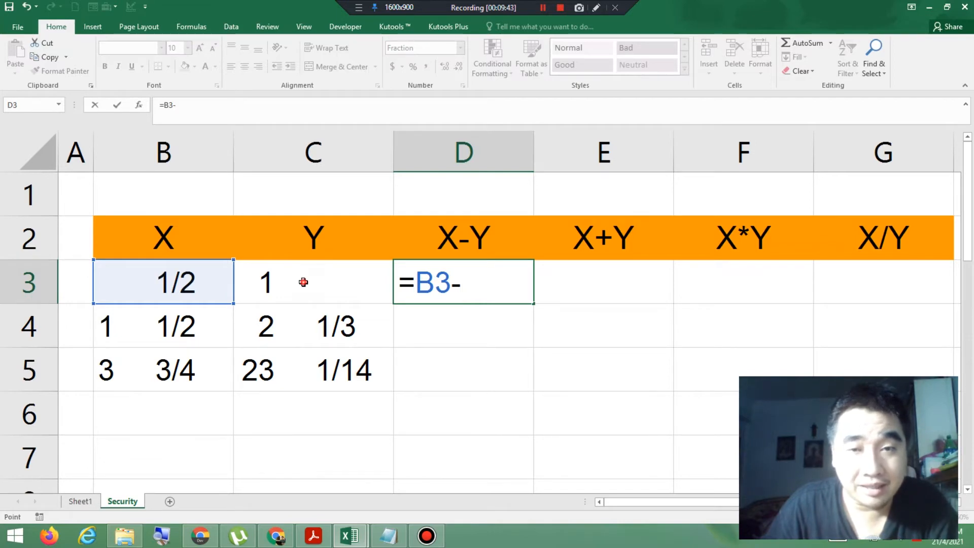
{"action": "left_click", "coordinate": [303, 282]}
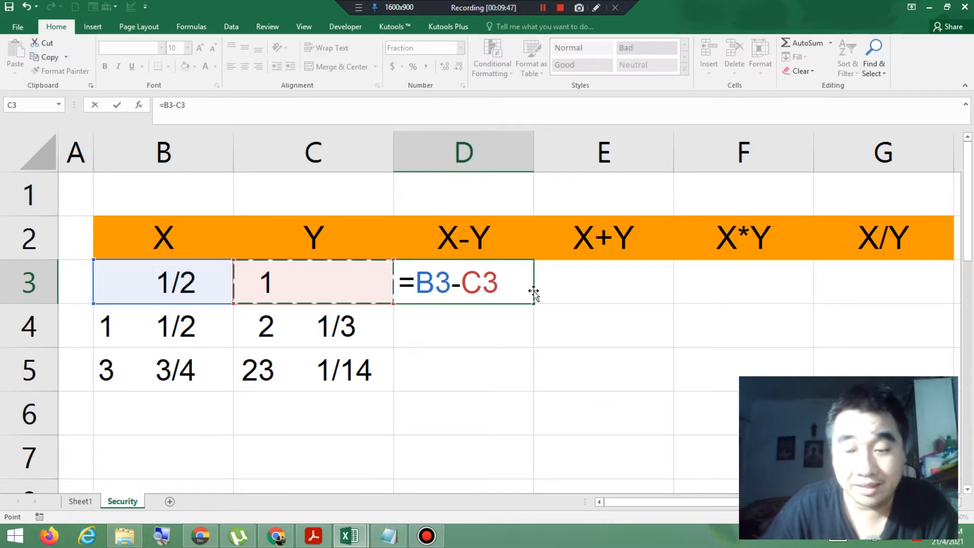
{"action": "key", "text": "Return"}
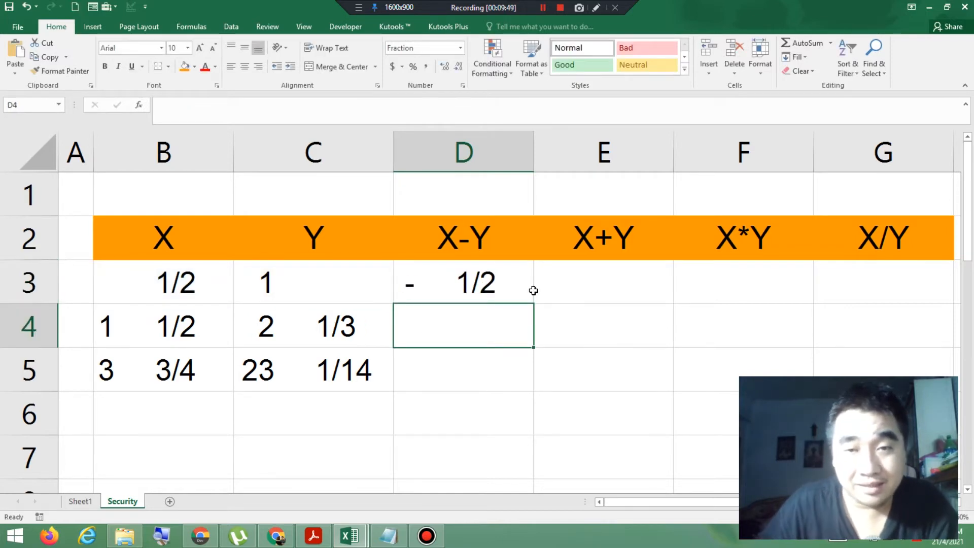
Step: Enter the addition formula =B3+C3 in cell E3 under the X+Y heading
{"action": "left_click", "coordinate": [596, 284]}
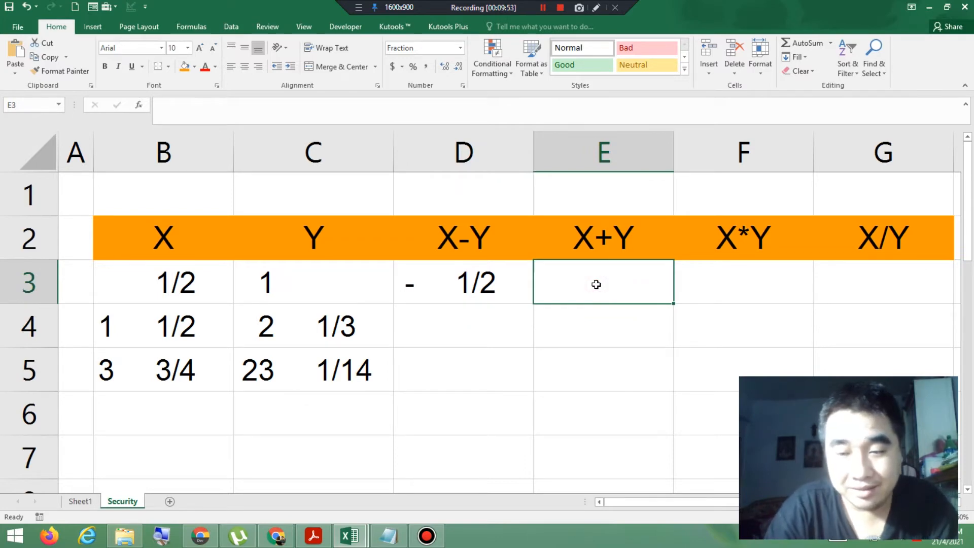
{"action": "type", "text": "="}
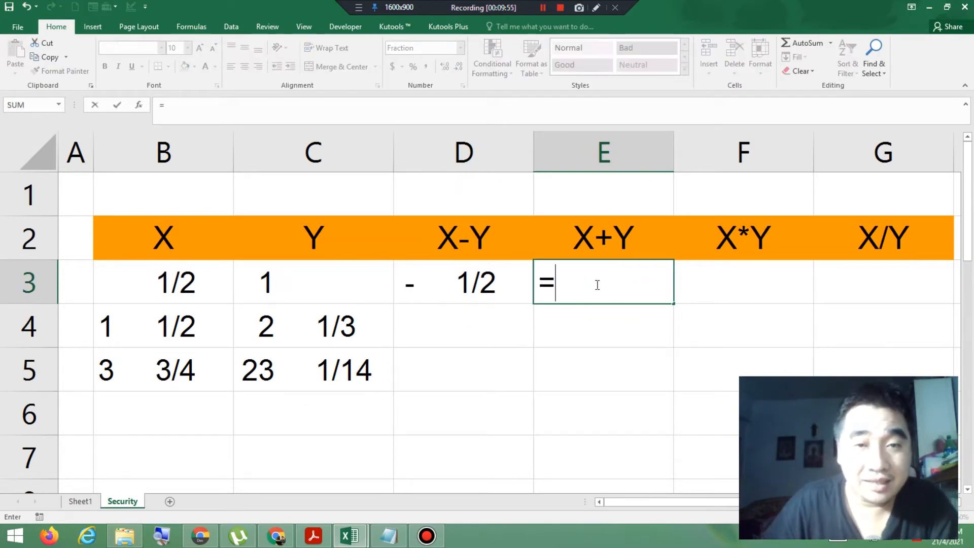
{"action": "left_click", "coordinate": [182, 298]}
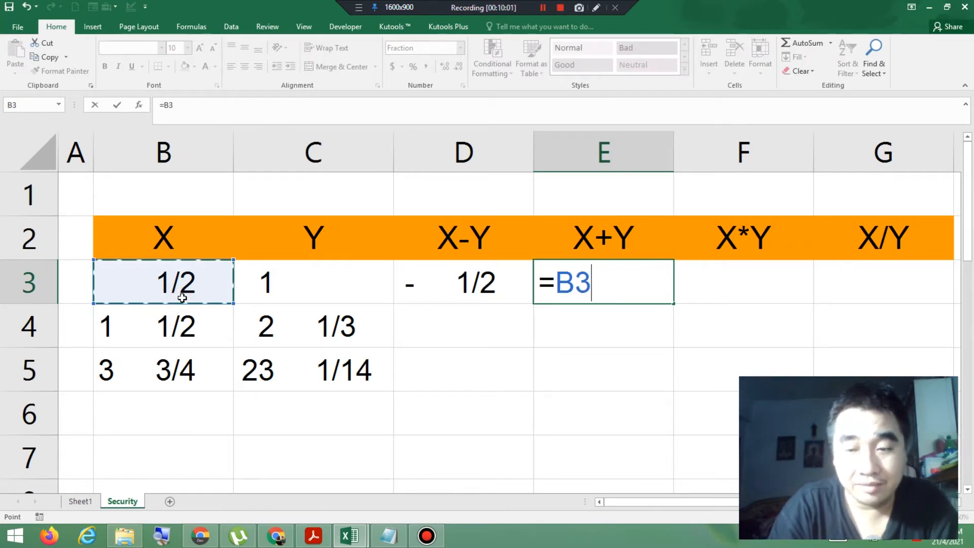
{"action": "type", "text": "+"}
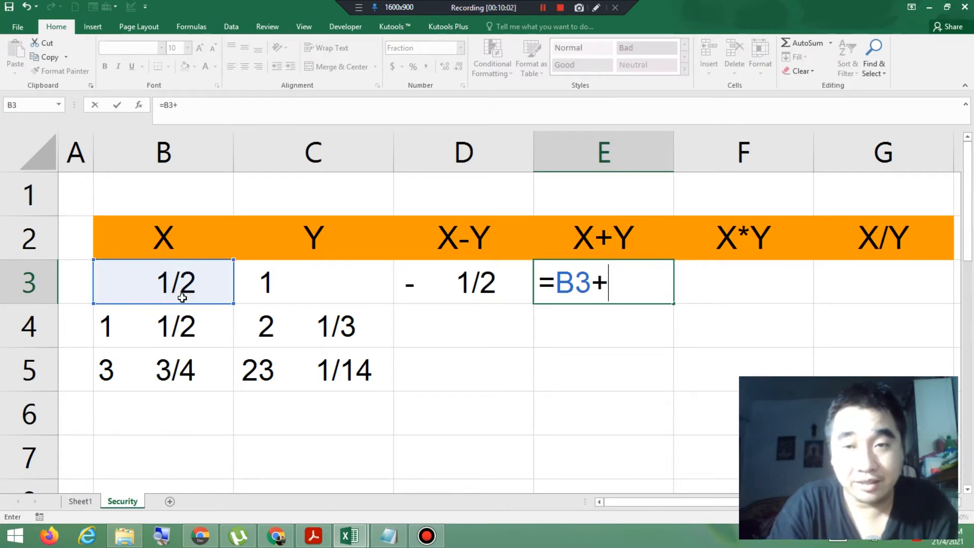
{"action": "left_click", "coordinate": [295, 281]}
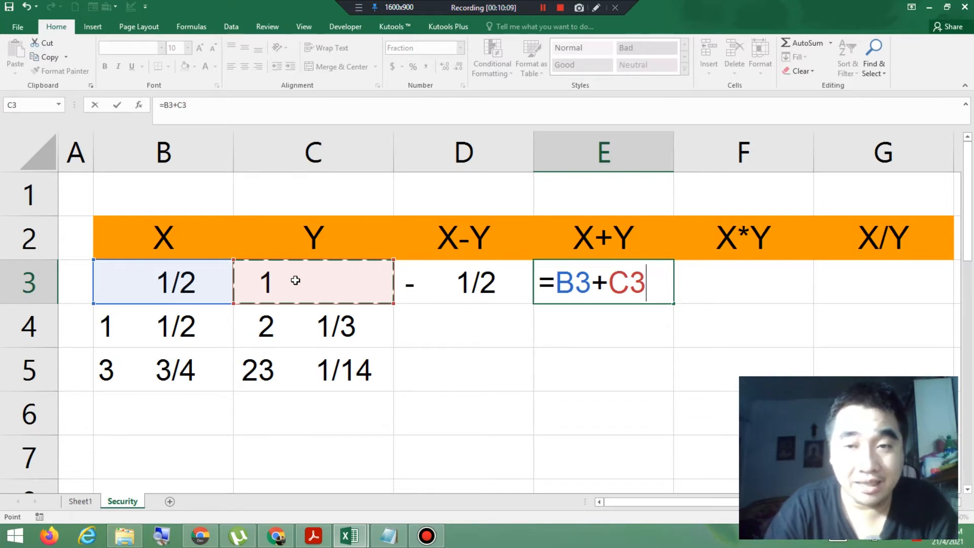
{"action": "key", "text": "Return"}
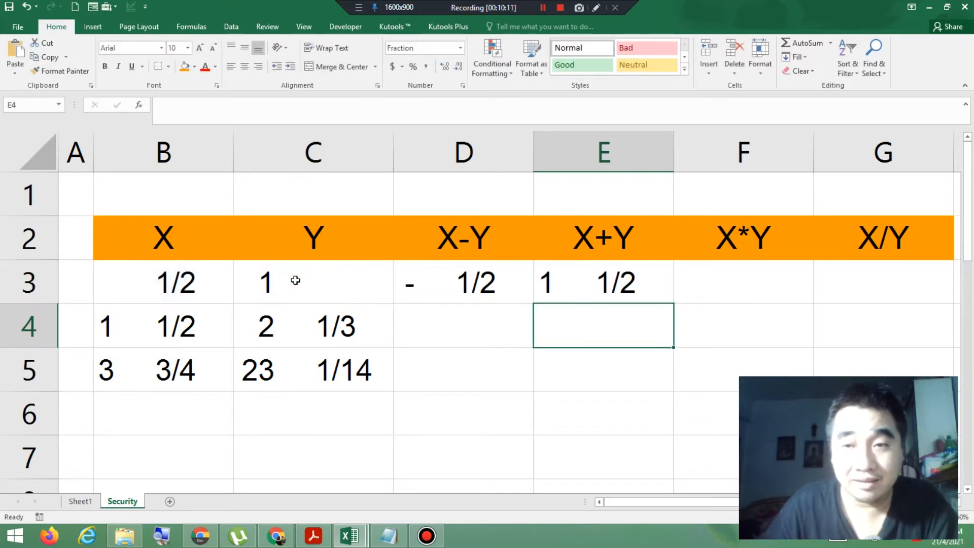
Step: Enter the multiplication formula =B3*C3 in cell F3 under the X*Y heading
{"action": "left_click", "coordinate": [740, 283]}
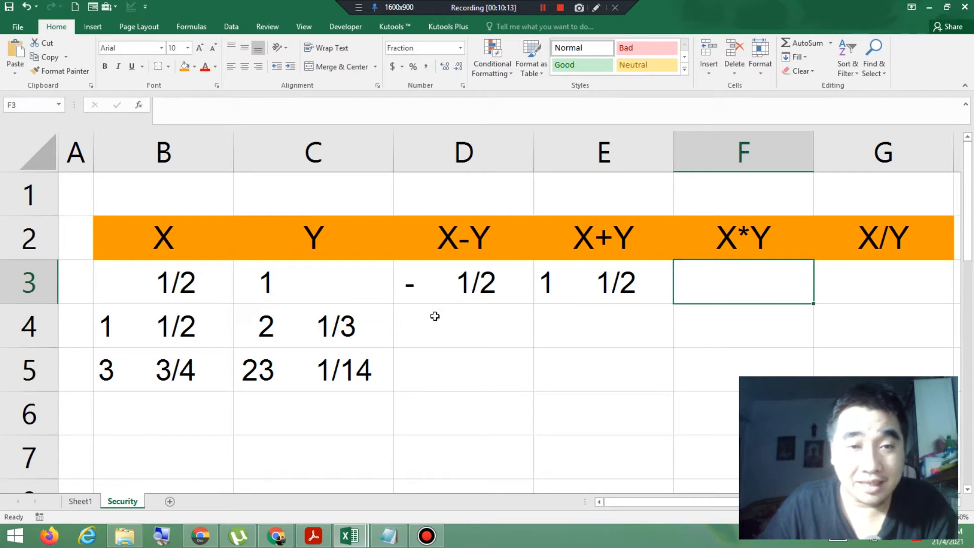
{"action": "type", "text": "="}
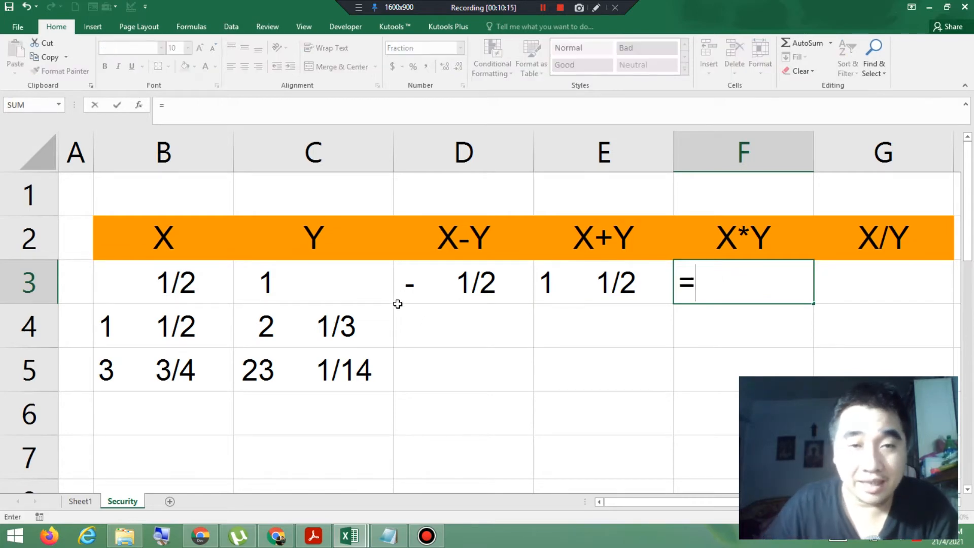
{"action": "left_click", "coordinate": [150, 287]}
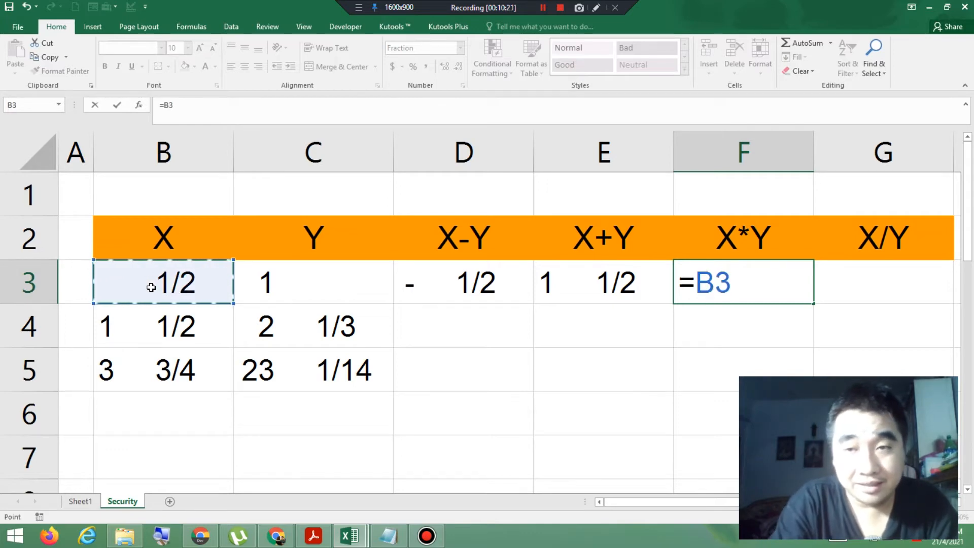
{"action": "type", "text": "*"}
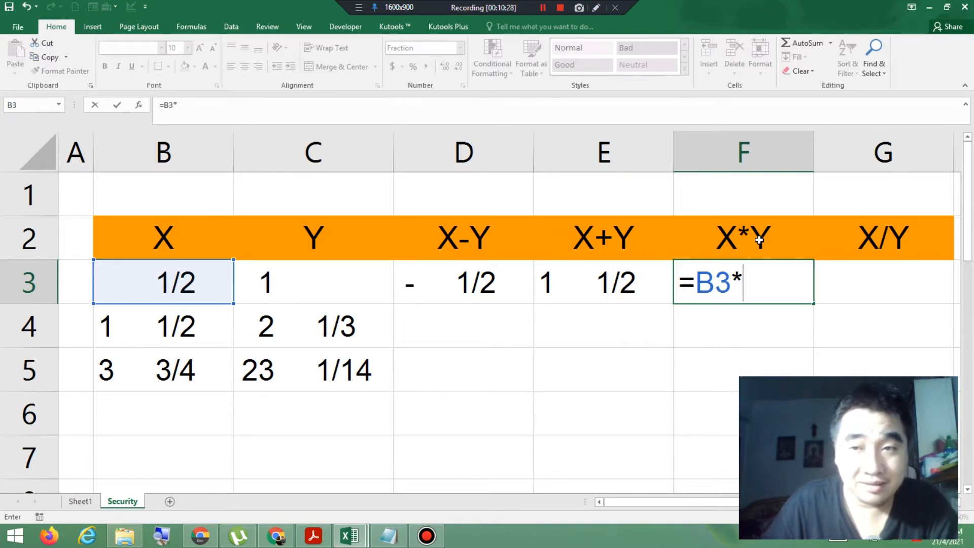
{"action": "left_click", "coordinate": [299, 287]}
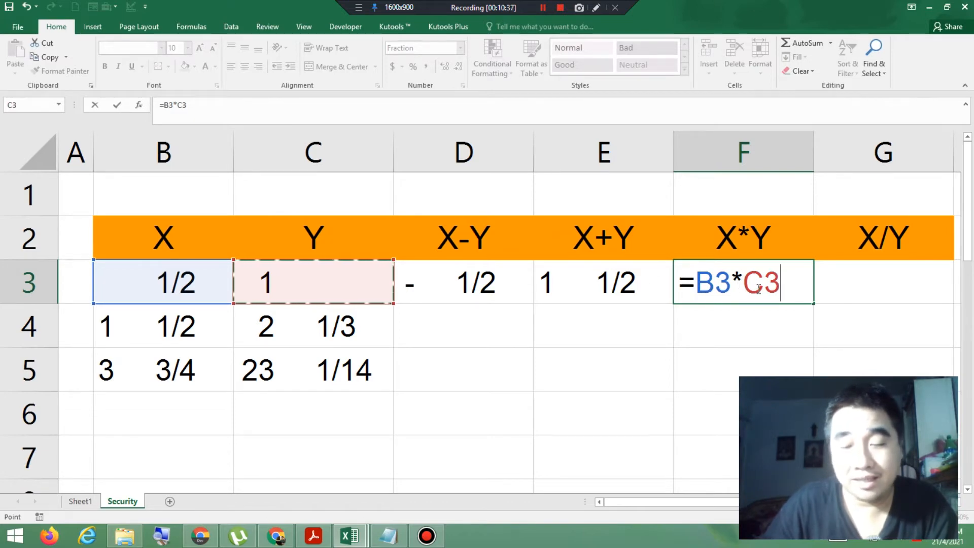
{"action": "key", "text": "Return"}
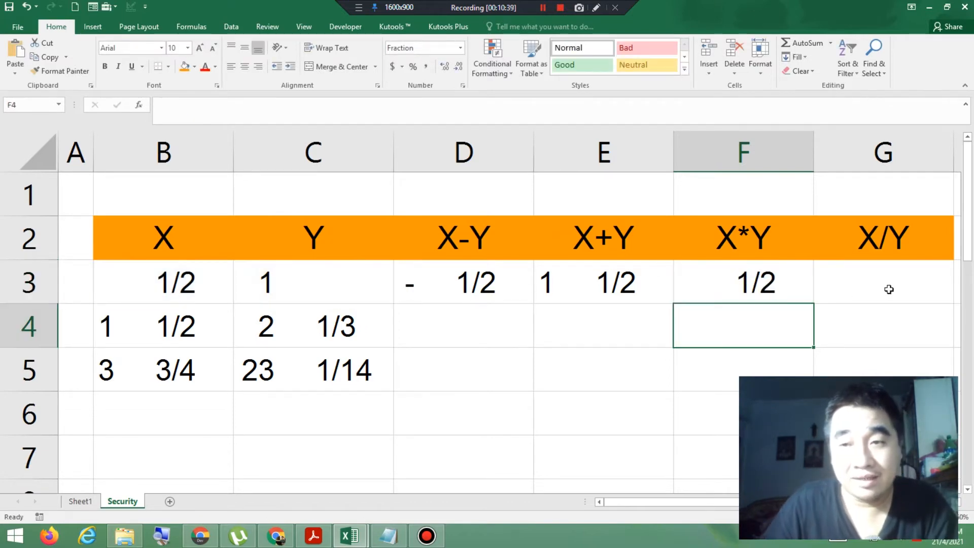
Step: Enter the division formula =B3/C3 in cell G3 under the X/Y heading
{"action": "left_click", "coordinate": [891, 289]}
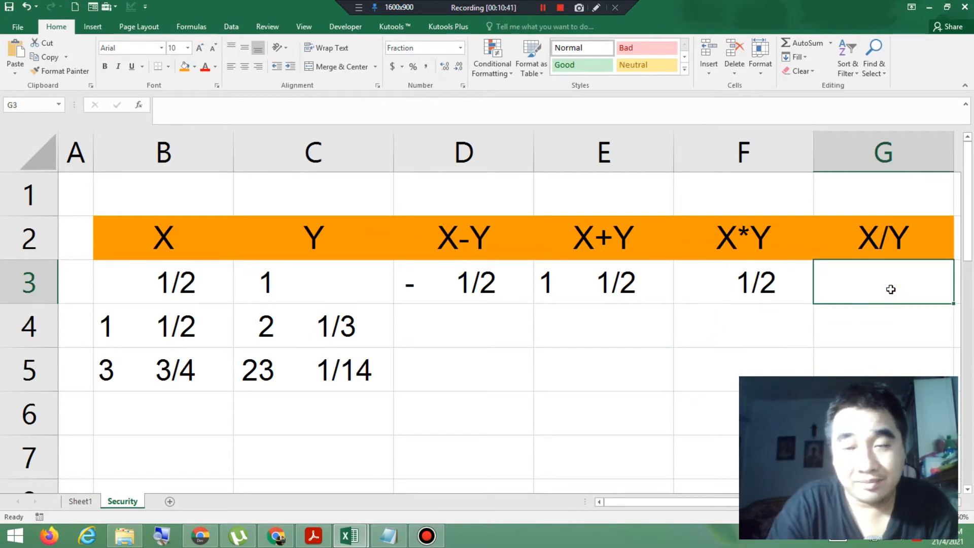
{"action": "type", "text": "="}
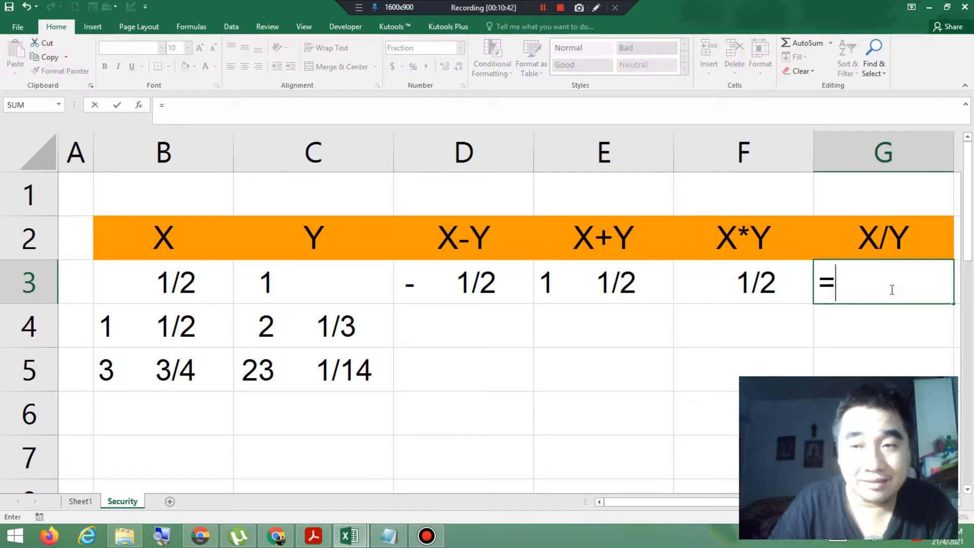
{"action": "left_click", "coordinate": [157, 282]}
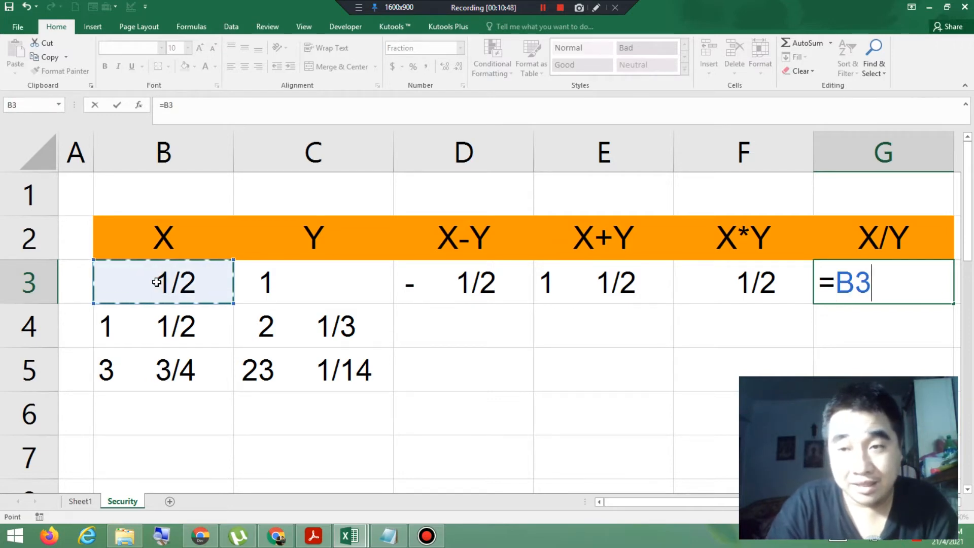
{"action": "type", "text": "/"}
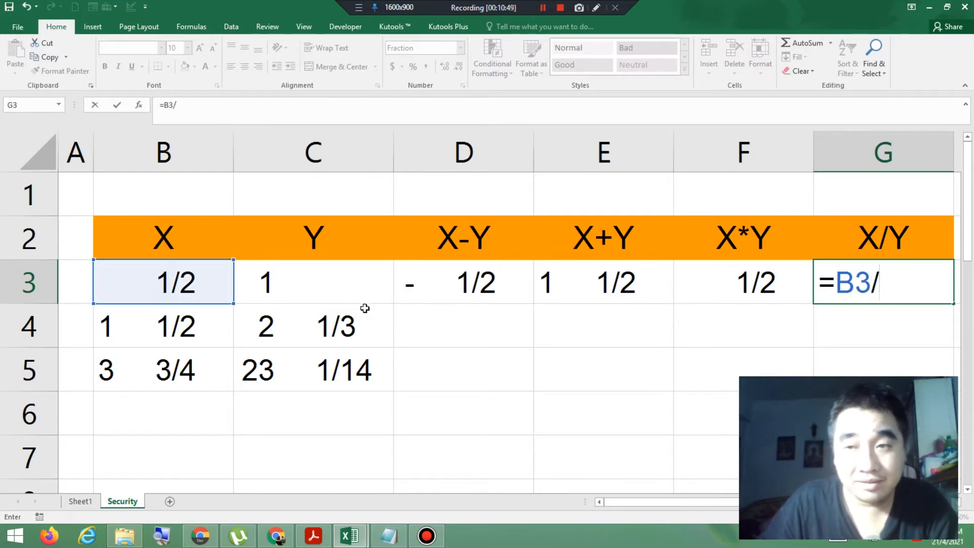
{"action": "left_click", "coordinate": [290, 284]}
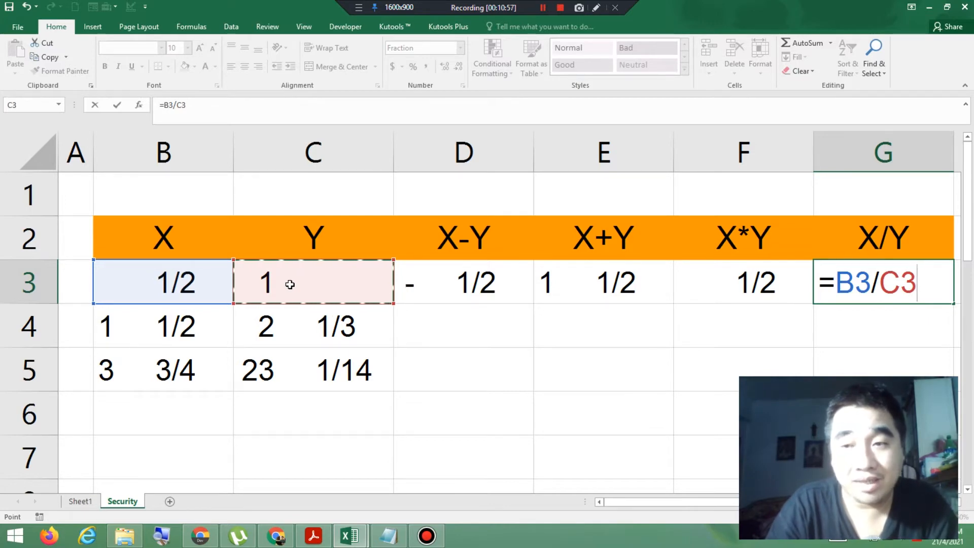
{"action": "key", "text": "Return"}
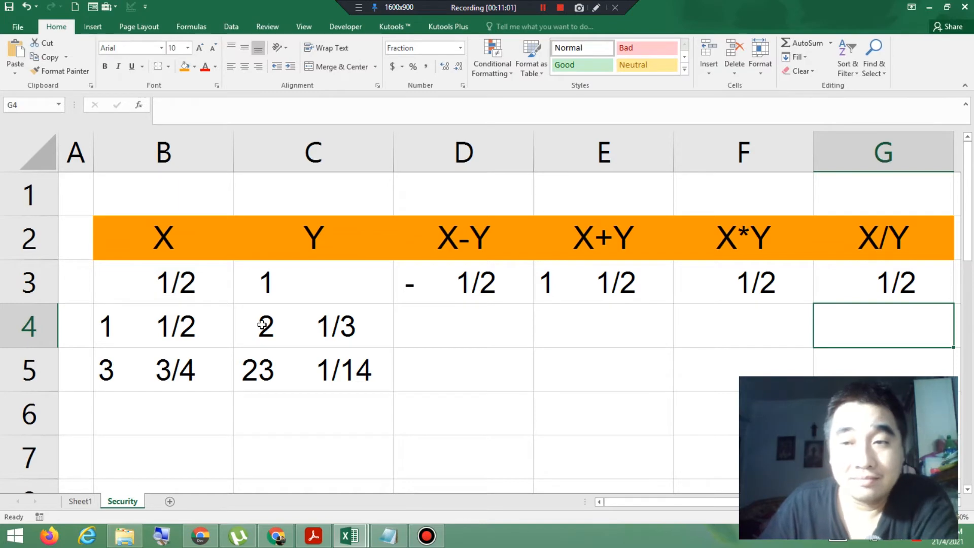
Step: Fill the four formulas in D3:G3 down through row 5 of the table
{"action": "left_click_drag", "start_coordinate": [450, 291], "coordinate": [697, 276]}
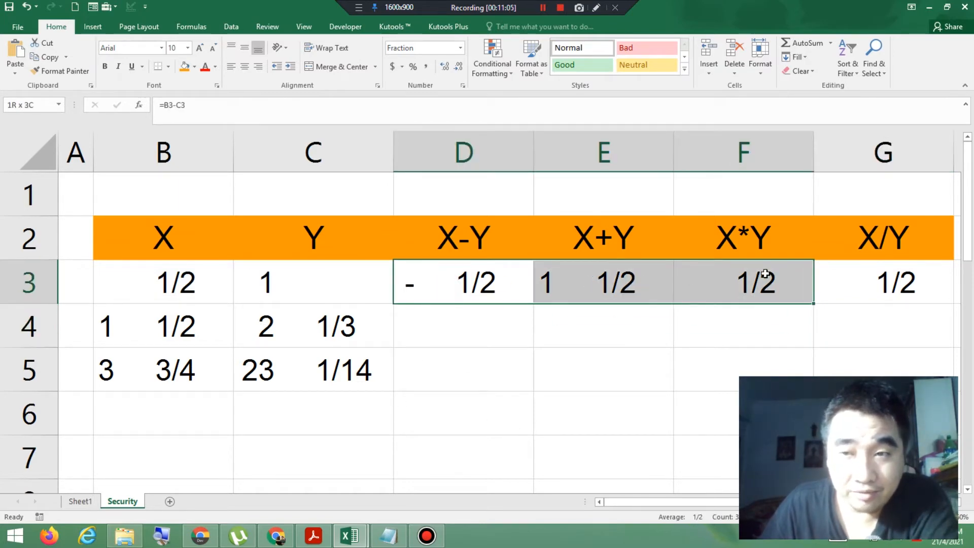
{"action": "left_click_drag", "start_coordinate": [765, 274], "coordinate": [840, 285]}
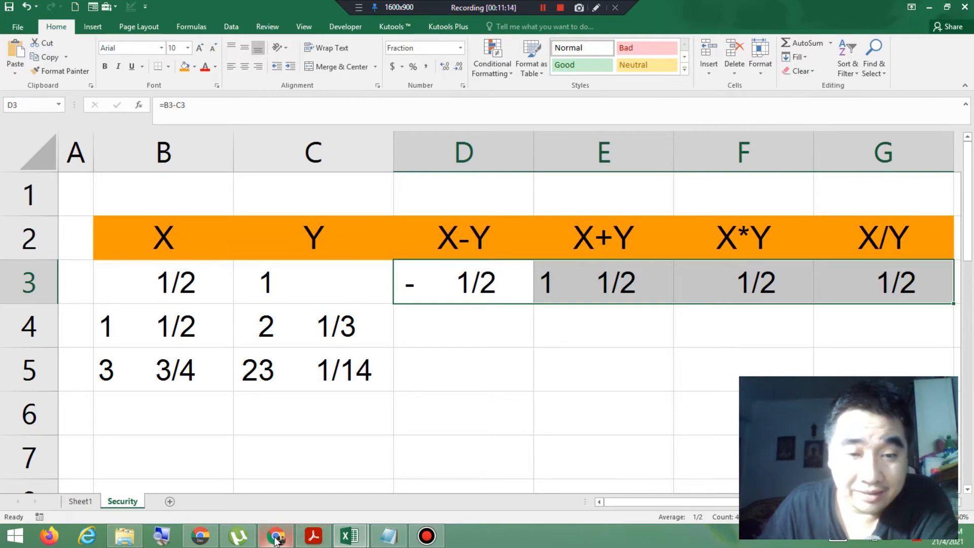
{"action": "mouse_move", "coordinate": [233, 540]}
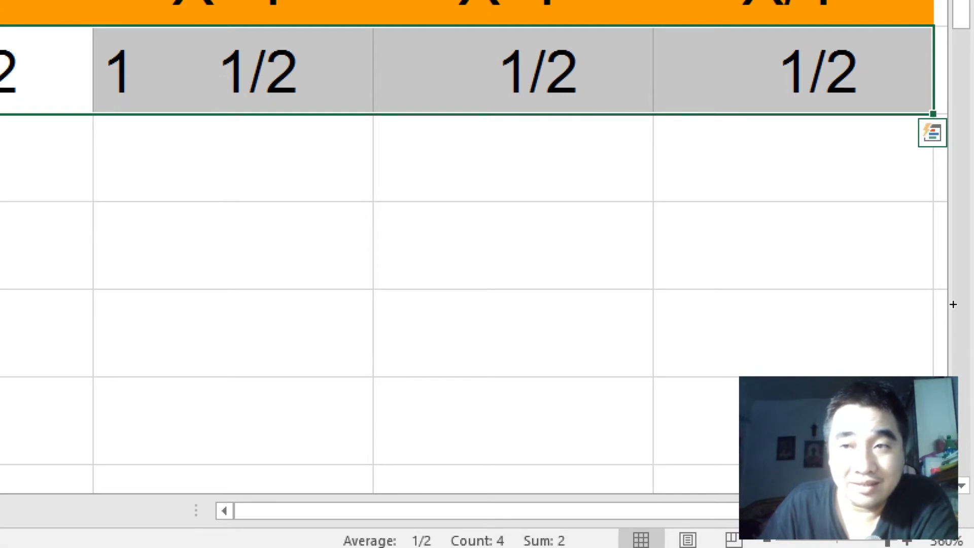
{"action": "left_click_drag", "start_coordinate": [933, 114], "coordinate": [933, 284]}
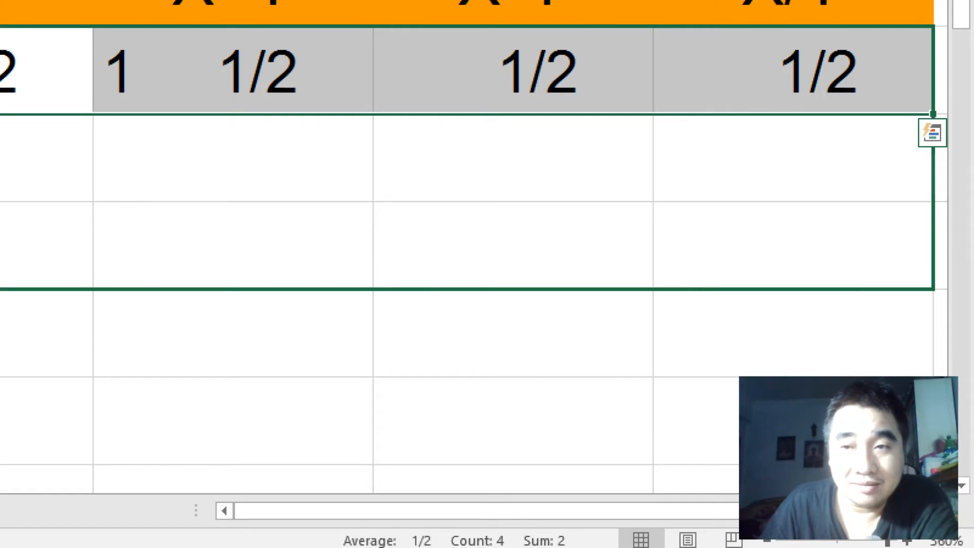
{"action": "left_click_drag", "start_coordinate": [934, 284], "coordinate": [934, 286]}
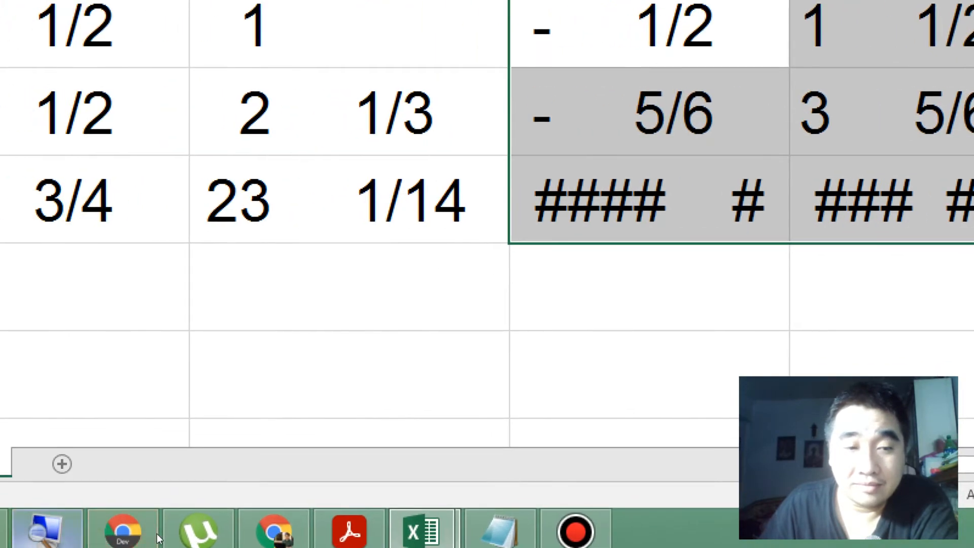
{"action": "right_click", "coordinate": [157, 534]}
{"action": "left_click", "coordinate": [152, 468]}
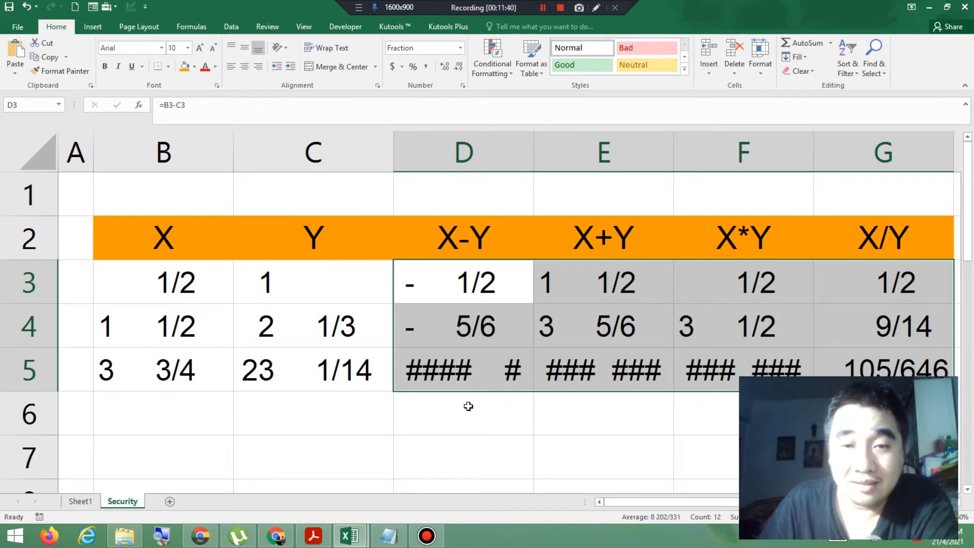
Step: Widen columns D, E and F until the fraction results in row 5 fit their cells
{"action": "left_click", "coordinate": [527, 407]}
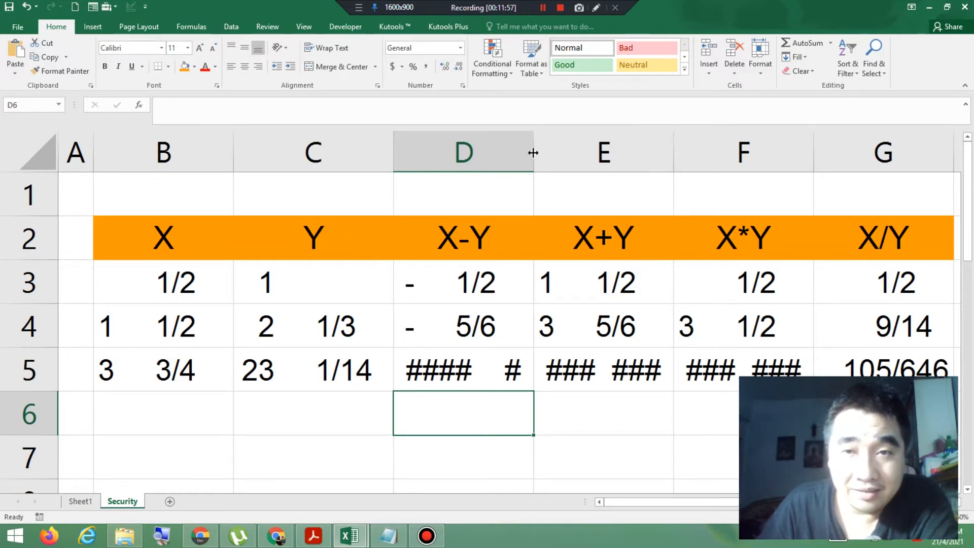
{"action": "left_click_drag", "start_coordinate": [533, 153], "coordinate": [561, 153]}
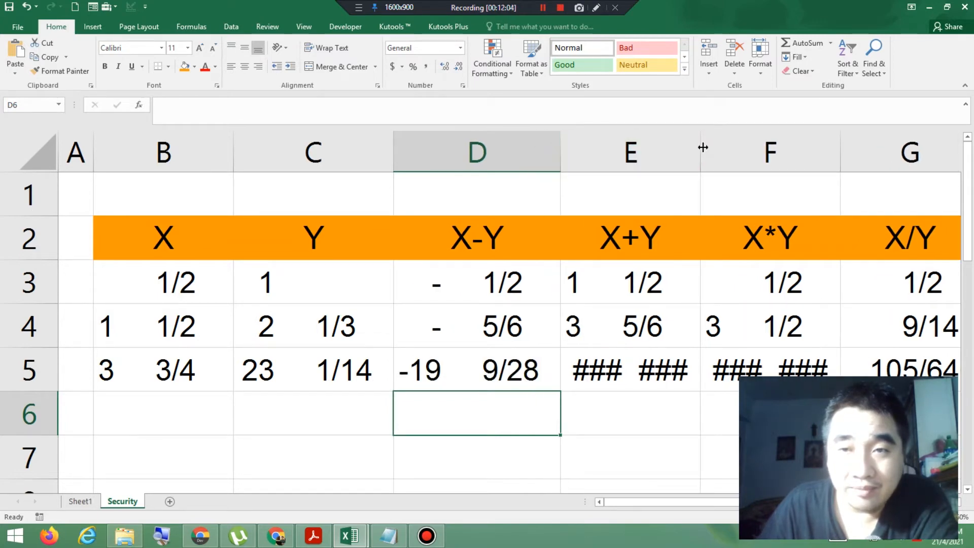
{"action": "left_click_drag", "start_coordinate": [702, 147], "coordinate": [726, 149]}
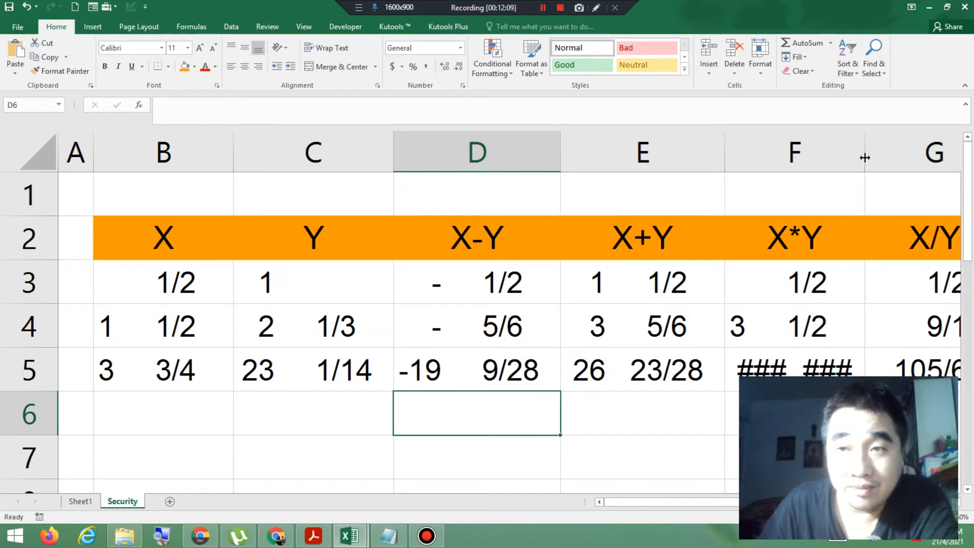
{"action": "left_click_drag", "start_coordinate": [865, 158], "coordinate": [888, 157]}
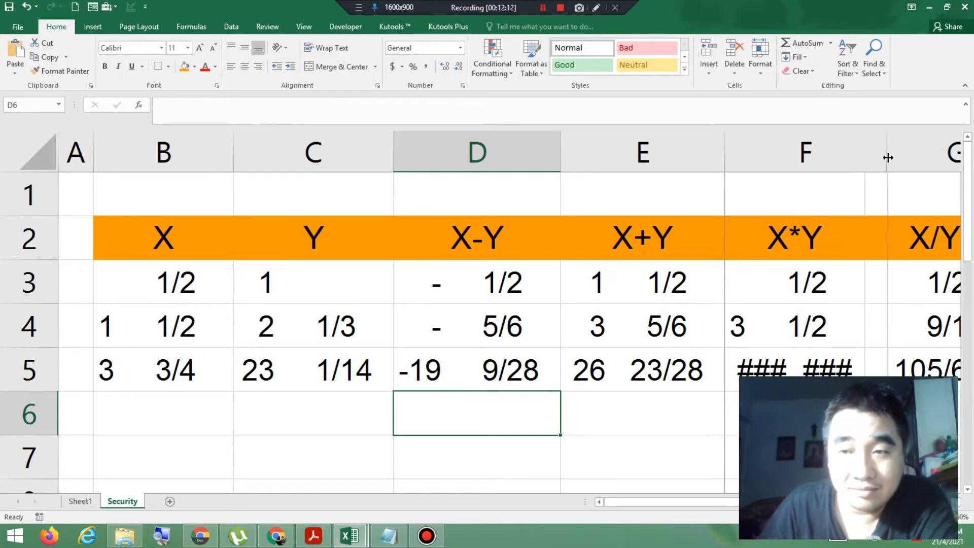
{"action": "left_click", "coordinate": [957, 502]}
{"action": "left_click", "coordinate": [957, 503]}
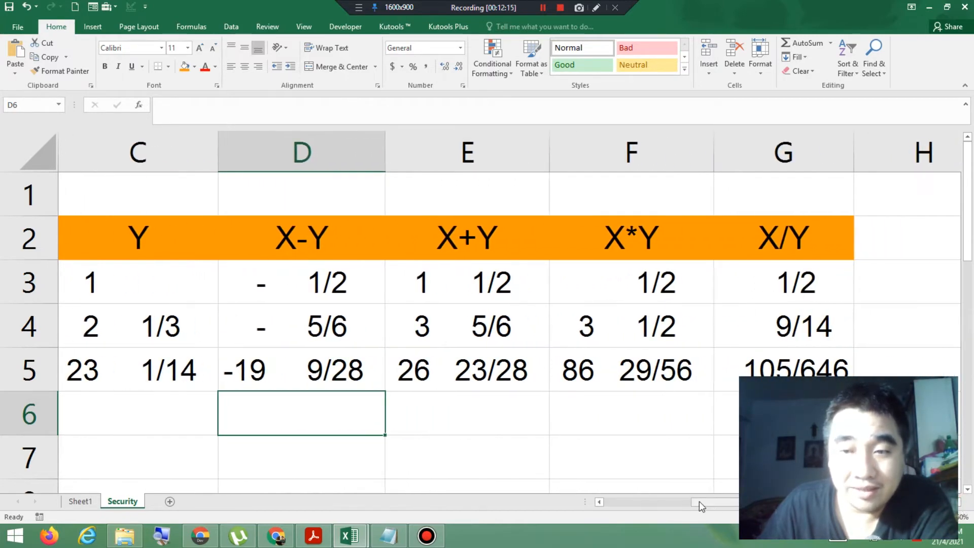
{"action": "left_click_drag", "start_coordinate": [725, 499], "coordinate": [597, 500]}
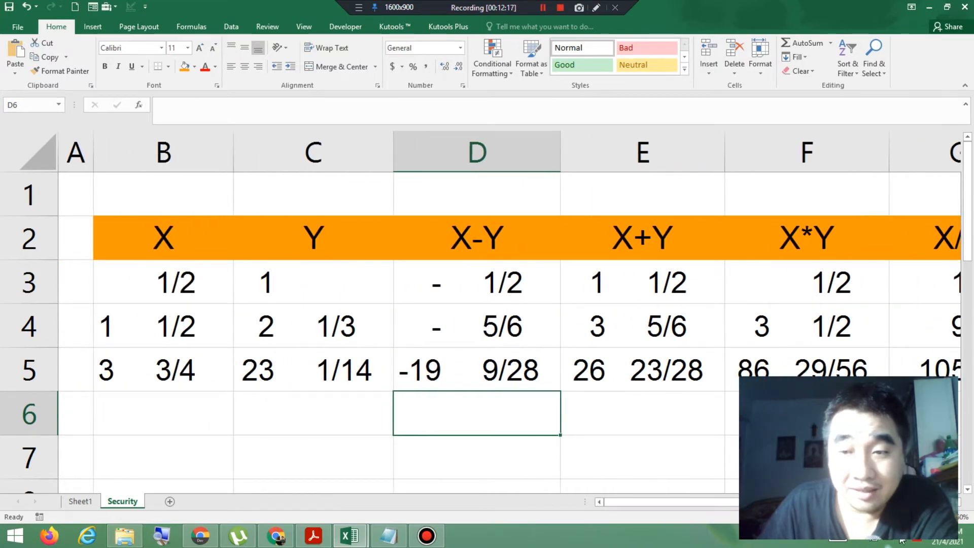
{"action": "scroll", "coordinate": [481, 312], "scroll_direction": "down", "scroll_amount": 3}
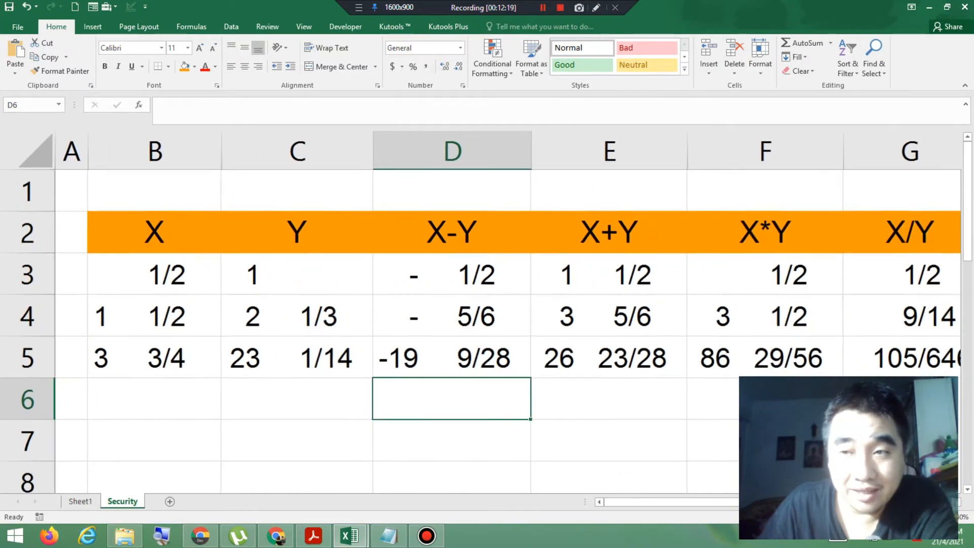
{"action": "scroll", "coordinate": [481, 312], "scroll_direction": "down", "scroll_amount": 1}
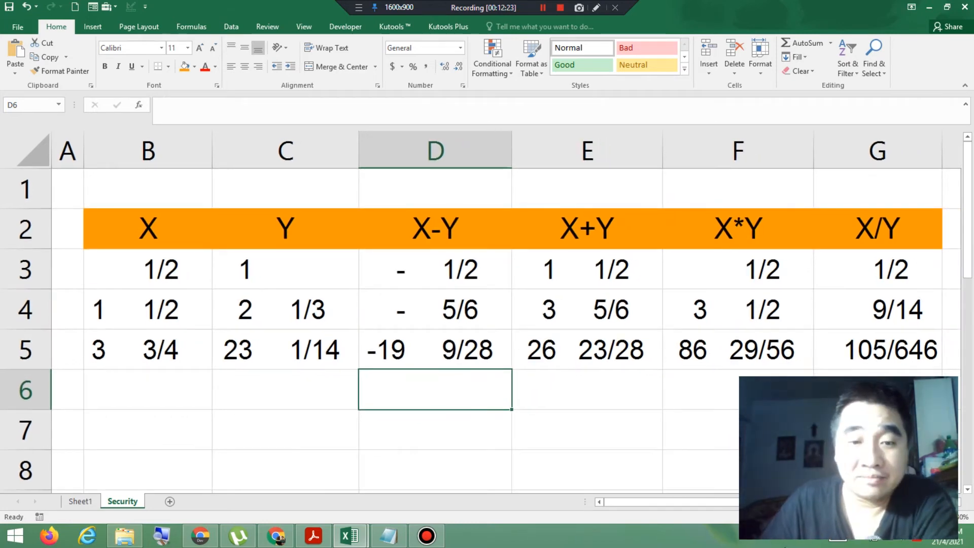
Step: Check the table borders in the exercise PDF and choose a medium-thick solid pink border line for B2:G5 in Book1
{"action": "left_click", "coordinate": [313, 535]}
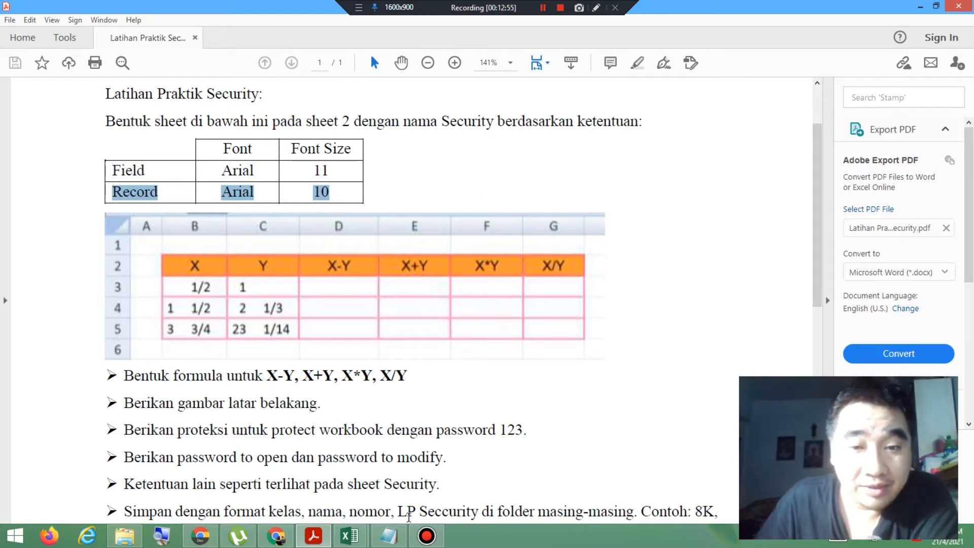
{"action": "mouse_move", "coordinate": [350, 536]}
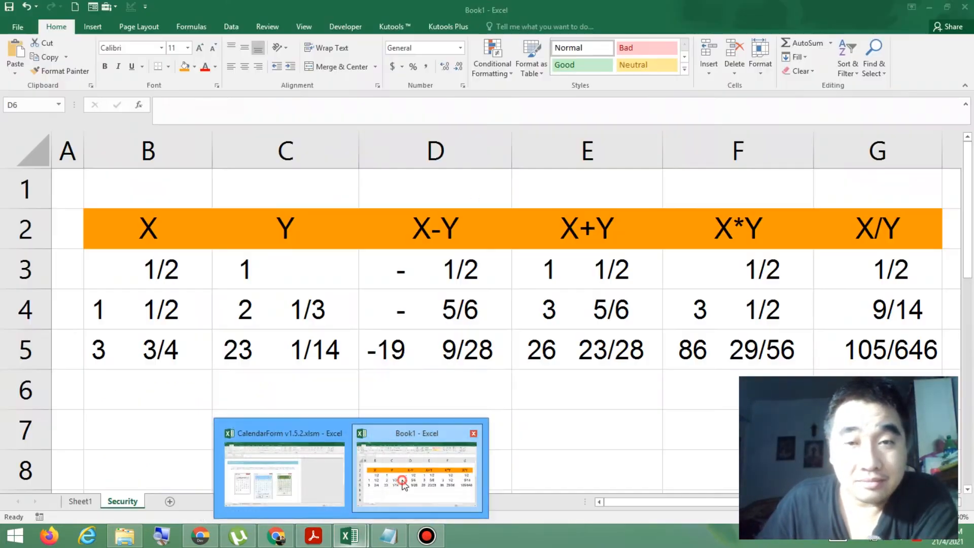
{"action": "left_click", "coordinate": [403, 483]}
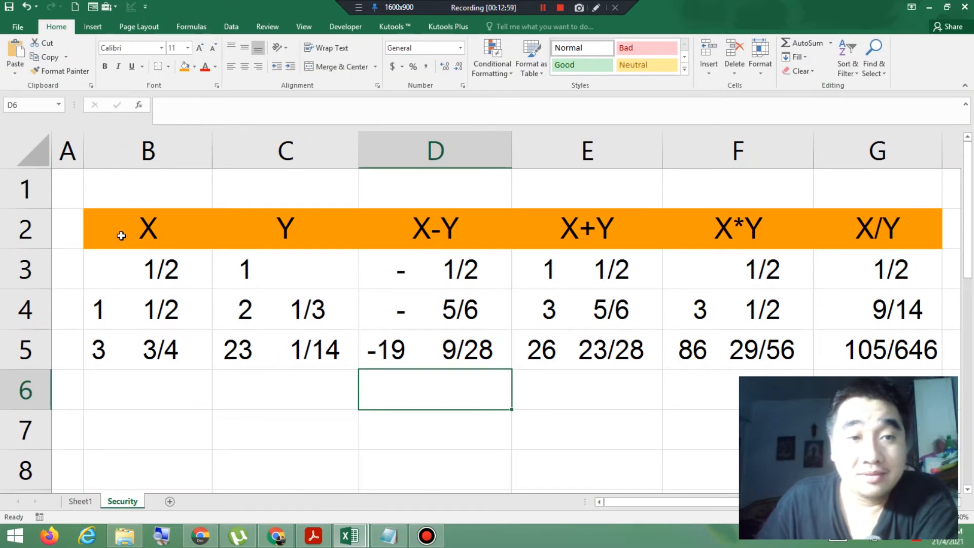
{"action": "left_click_drag", "start_coordinate": [121, 235], "coordinate": [850, 331]}
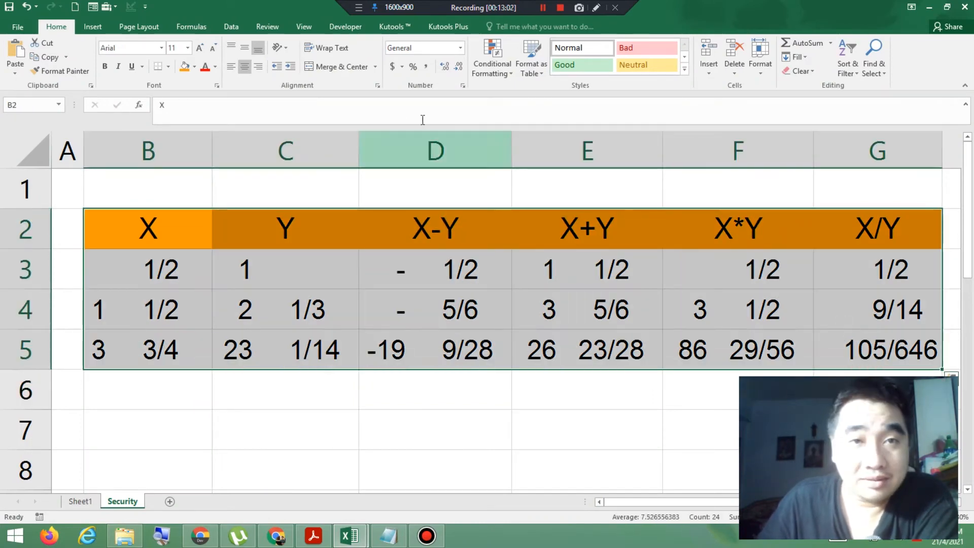
{"action": "left_click", "coordinate": [167, 71]}
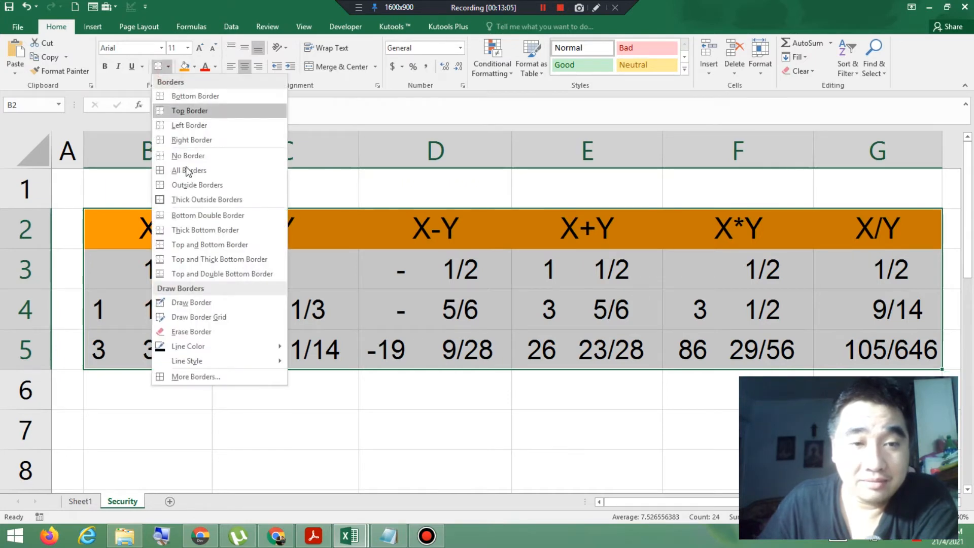
{"action": "left_click", "coordinate": [218, 378]}
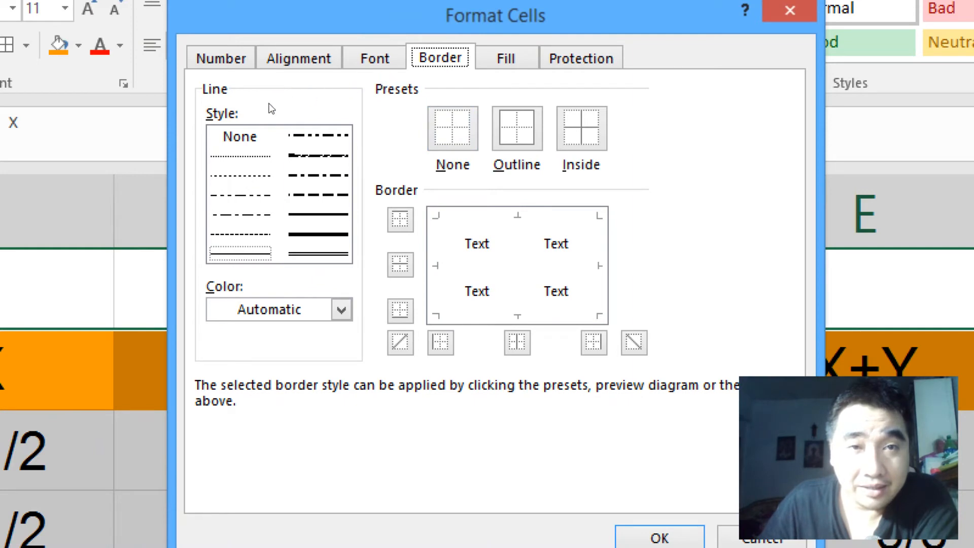
{"action": "left_click", "coordinate": [319, 214]}
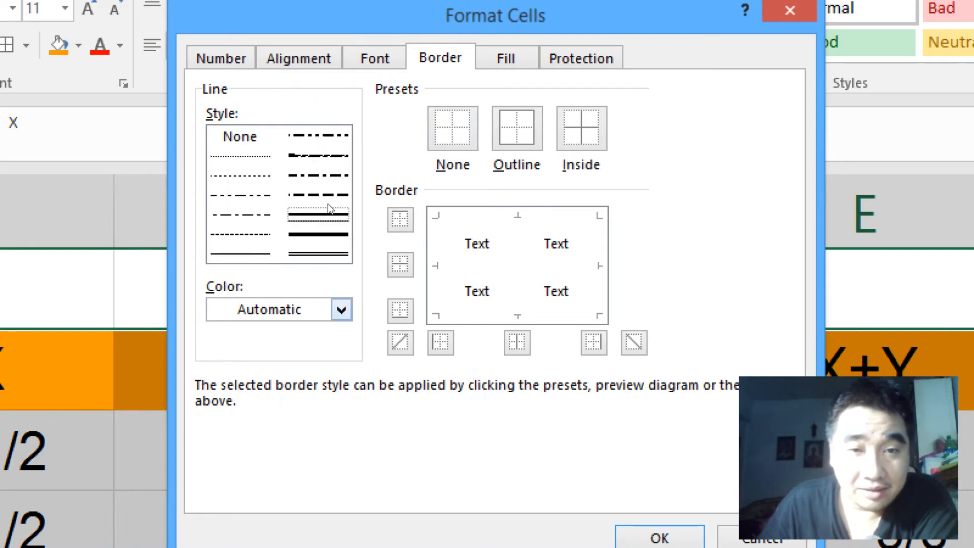
{"action": "left_click", "coordinate": [342, 309]}
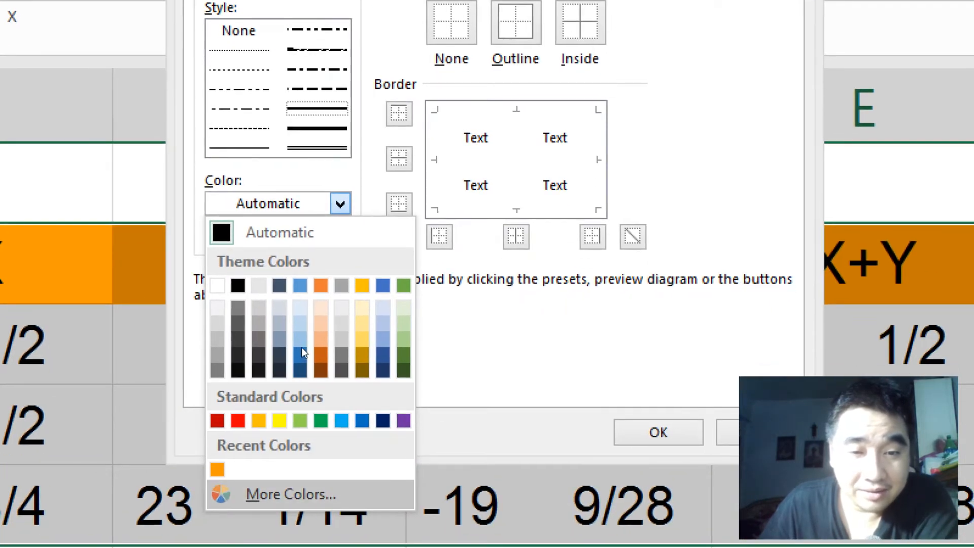
{"action": "left_click", "coordinate": [290, 494]}
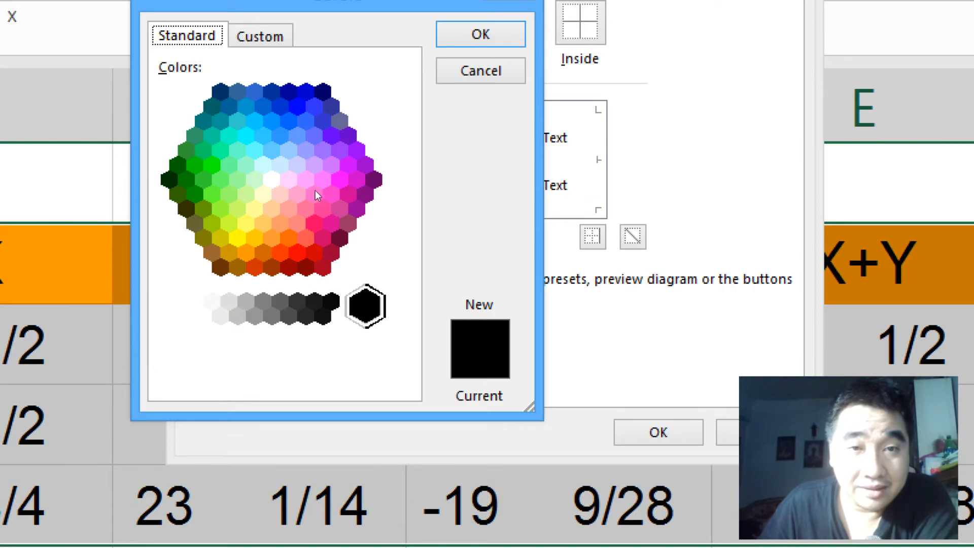
{"action": "left_click", "coordinate": [319, 186]}
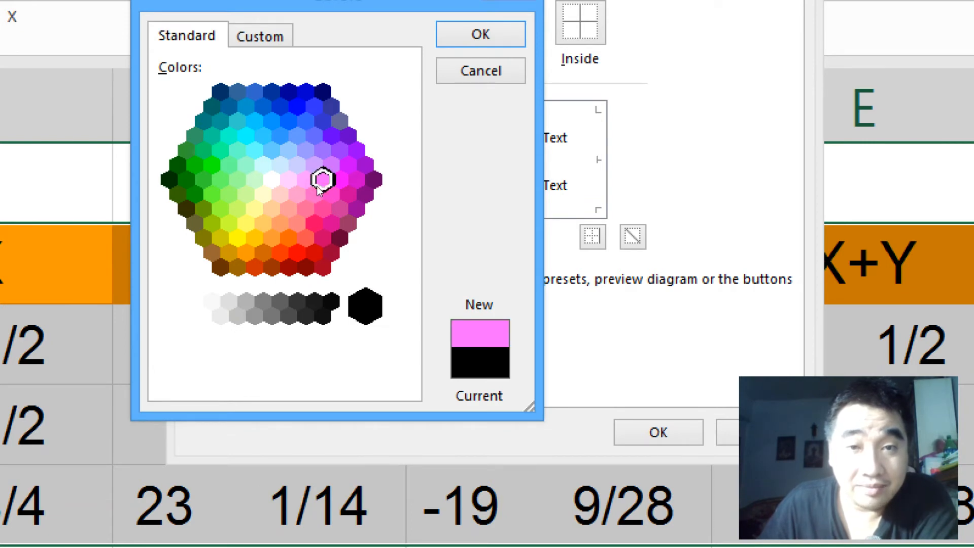
{"action": "key", "text": "Return"}
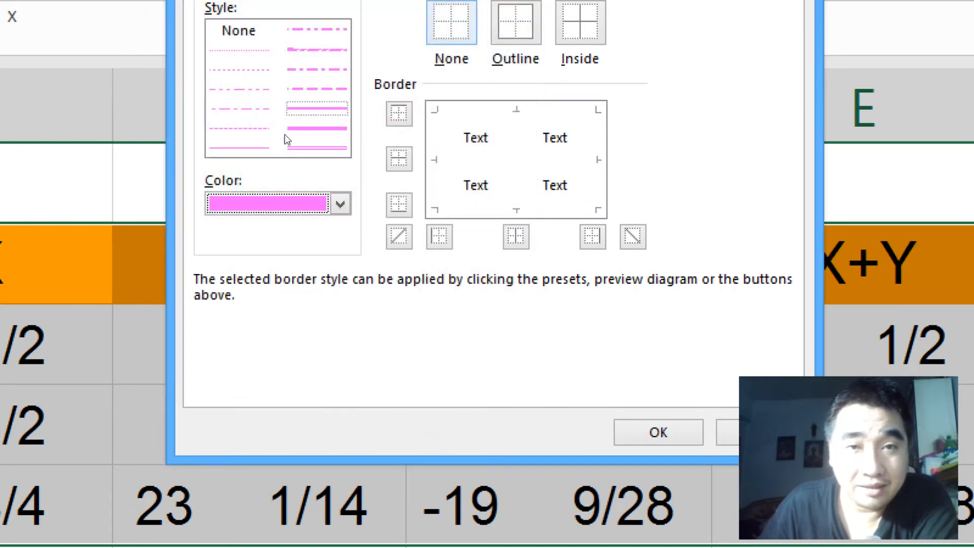
Step: Apply the pink line as both outline and inside borders of the table range B2:G5
{"action": "key", "text": "alt+o"}
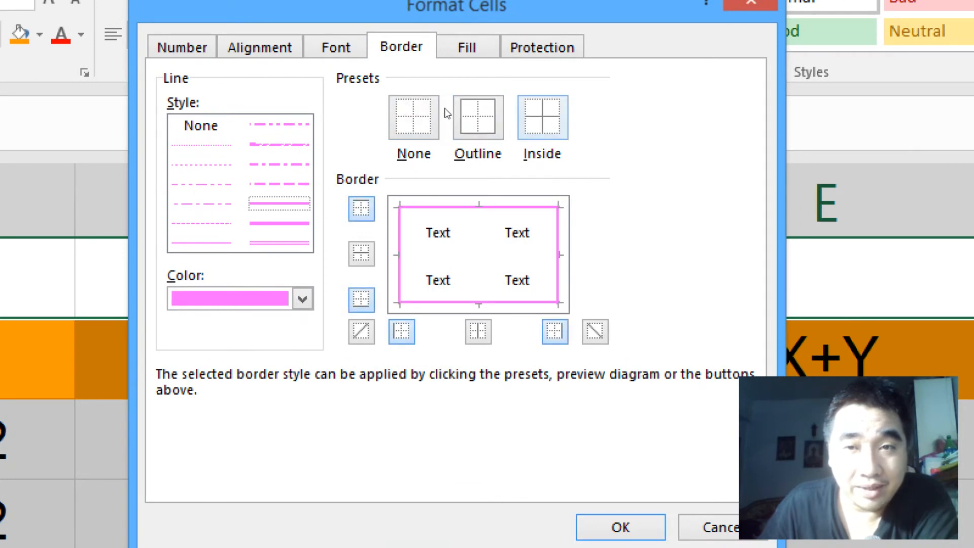
{"action": "key", "text": "alt+i"}
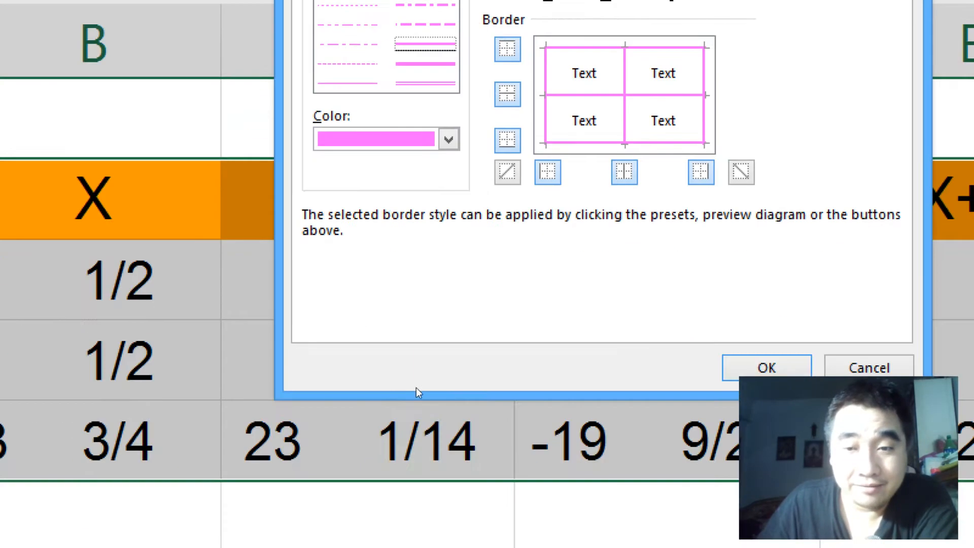
{"action": "key", "text": "Return"}
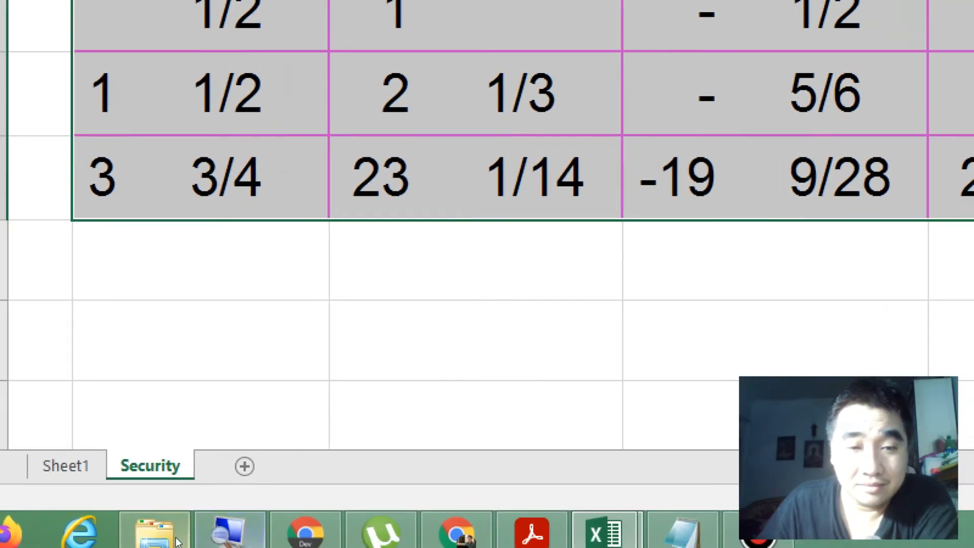
{"action": "right_click", "coordinate": [99, 523]}
{"action": "left_click", "coordinate": [163, 471]}
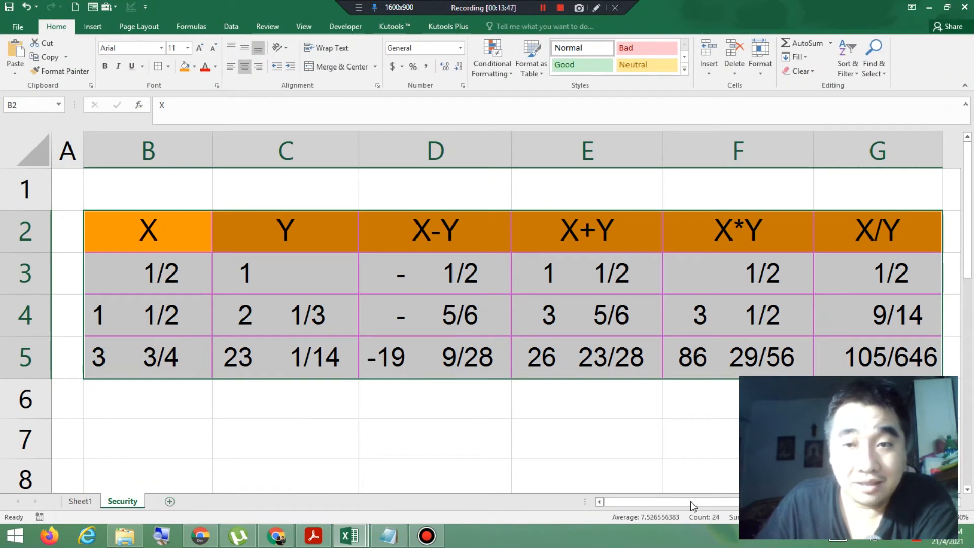
Step: Deselect the table, check the background picture instruction in the exercise PDF, and return to the Book1 workbook
{"action": "left_click", "coordinate": [863, 440]}
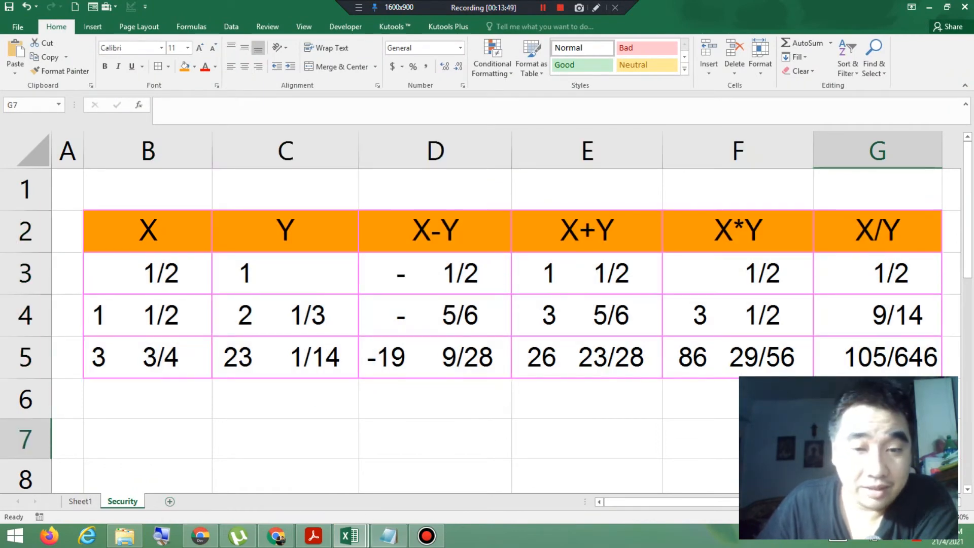
{"action": "left_click", "coordinate": [312, 538]}
{"action": "scroll", "coordinate": [248, 381], "scroll_direction": "down", "scroll_amount": 2}
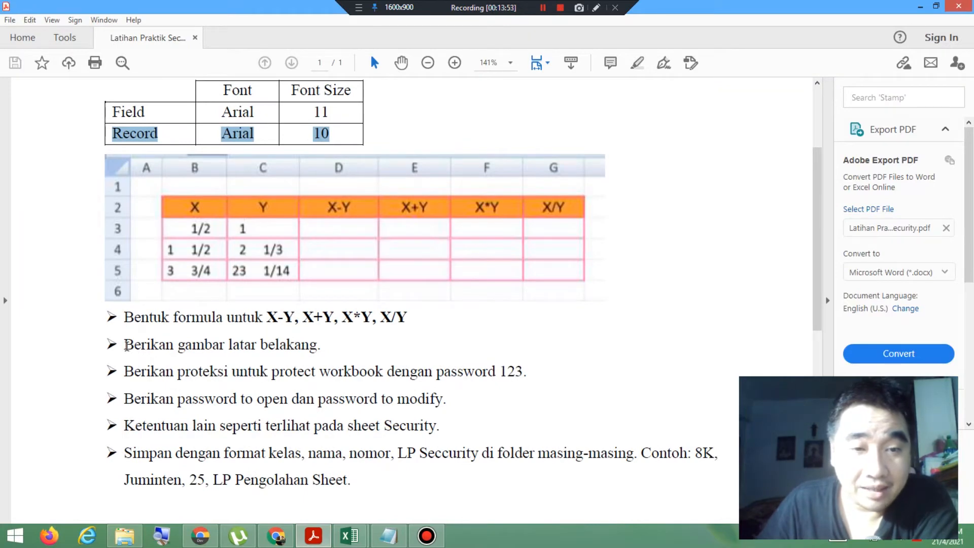
{"action": "left_click_drag", "start_coordinate": [125, 348], "coordinate": [311, 349]}
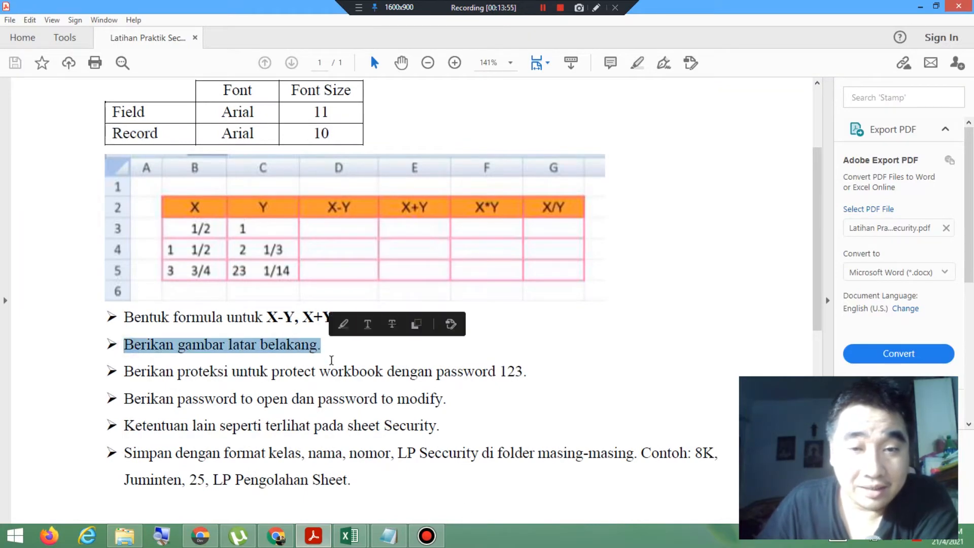
{"action": "mouse_move", "coordinate": [355, 537]}
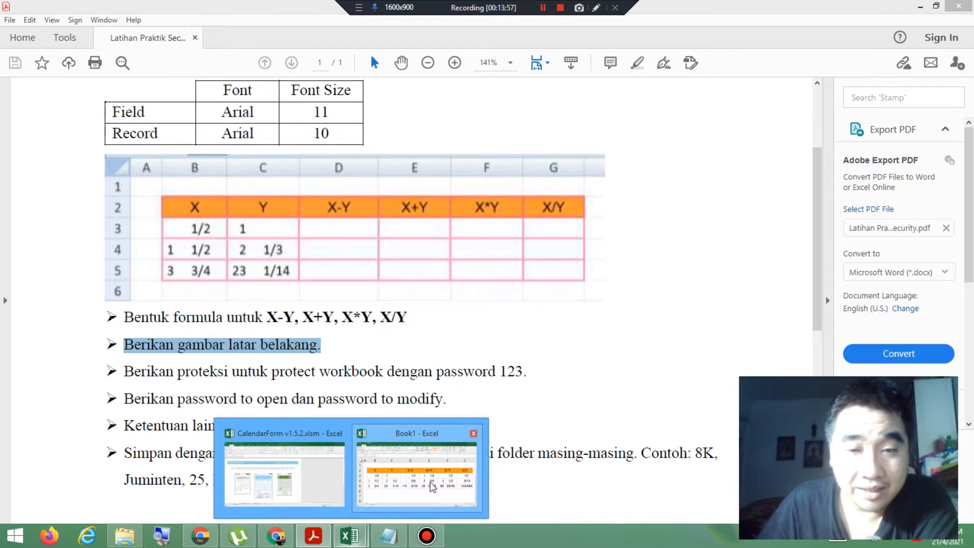
{"action": "left_click", "coordinate": [427, 479]}
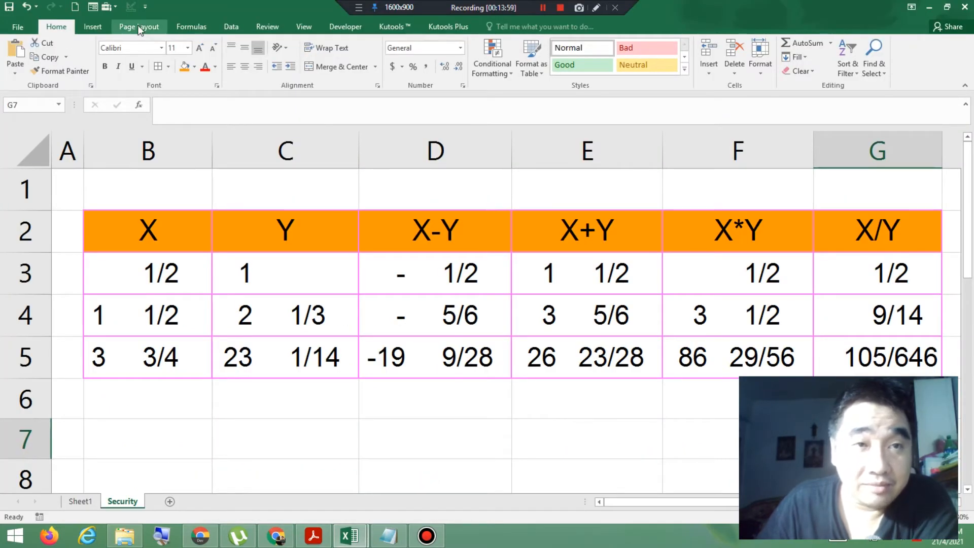
Step: Set the picture file POY2019_RedC.jpg from the local Pictures folder as the Security sheet's background
{"action": "left_click", "coordinate": [167, 538]}
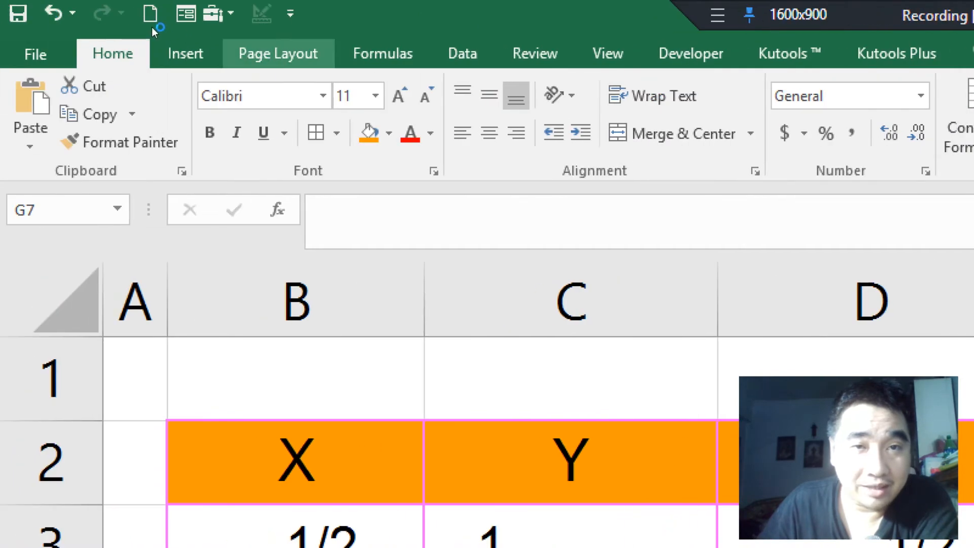
{"action": "left_click", "coordinate": [278, 53]}
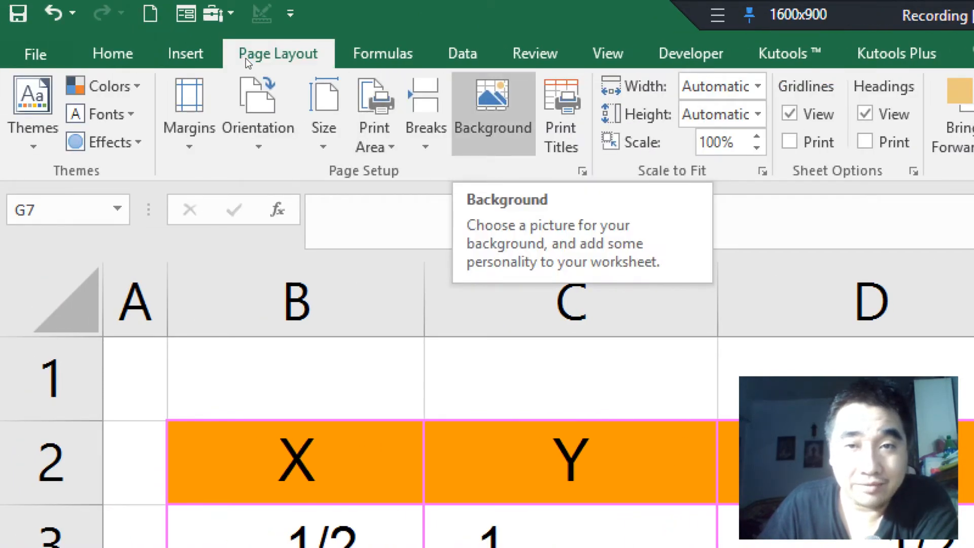
{"action": "left_click", "coordinate": [493, 112]}
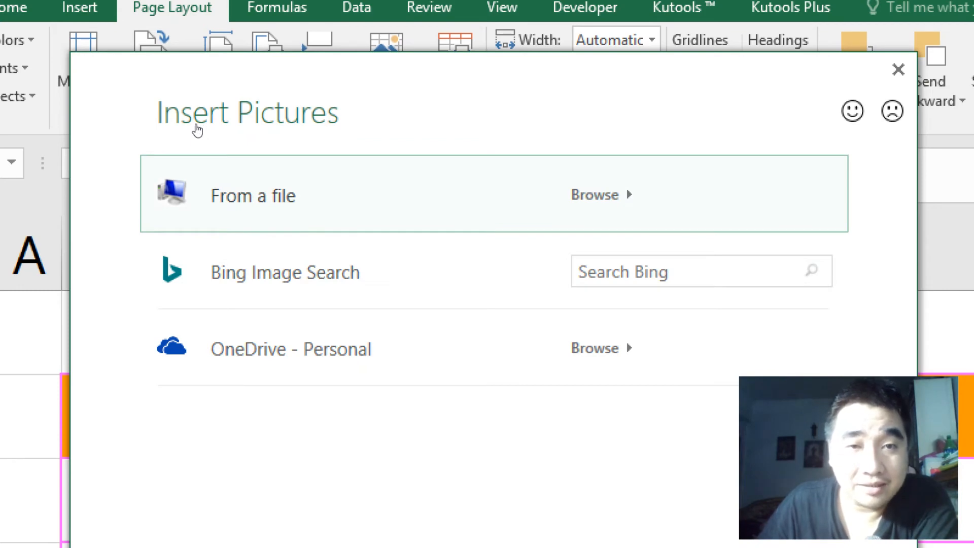
{"action": "key", "text": "Return"}
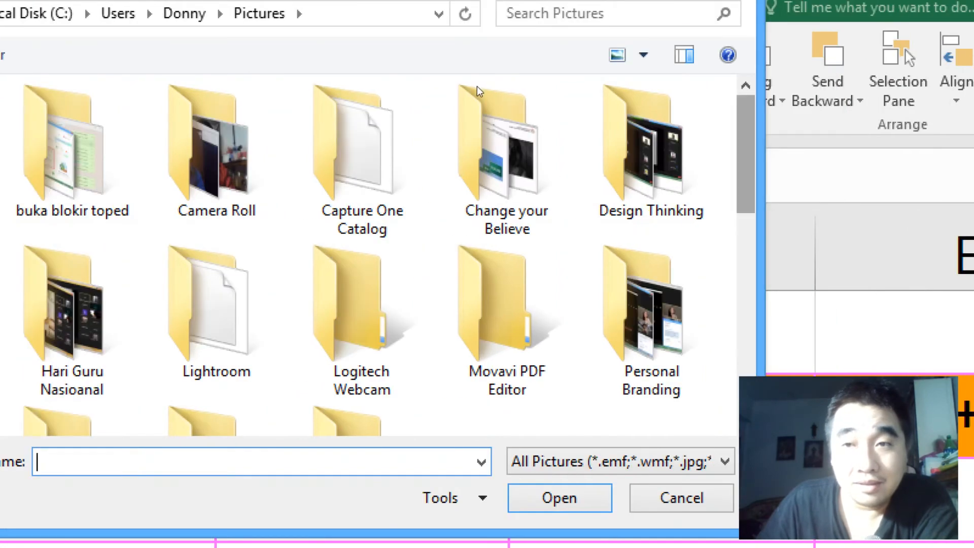
{"action": "scroll", "coordinate": [482, 152], "scroll_direction": "down", "scroll_amount": 10}
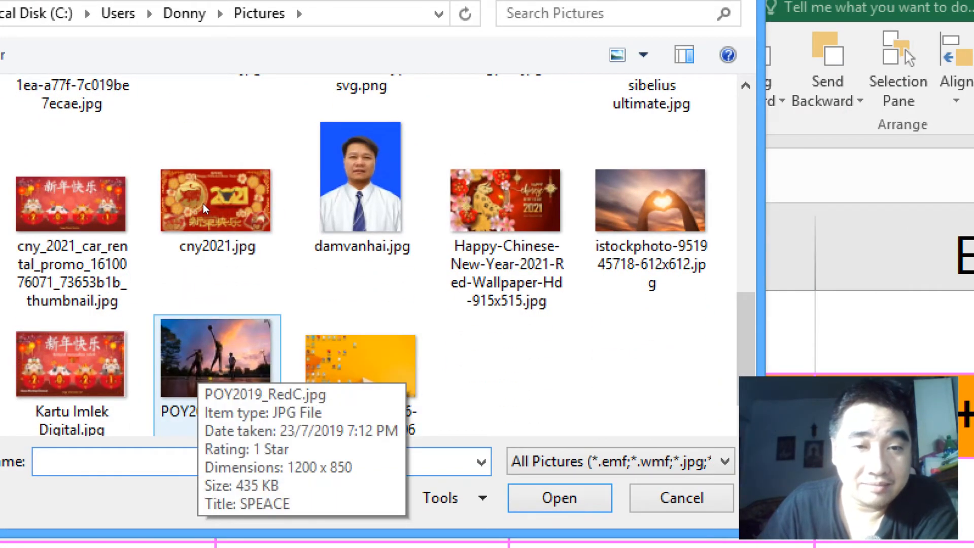
{"action": "double_click", "coordinate": [204, 358]}
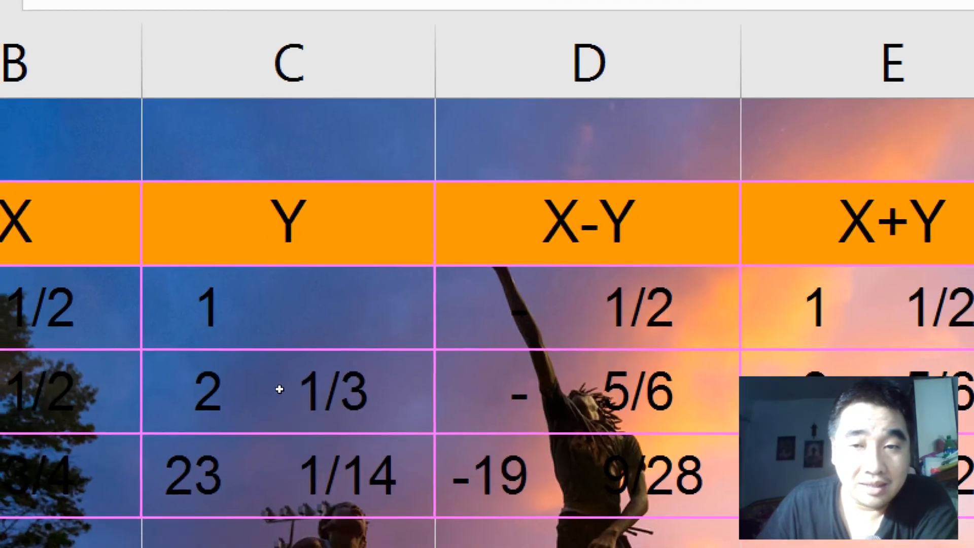
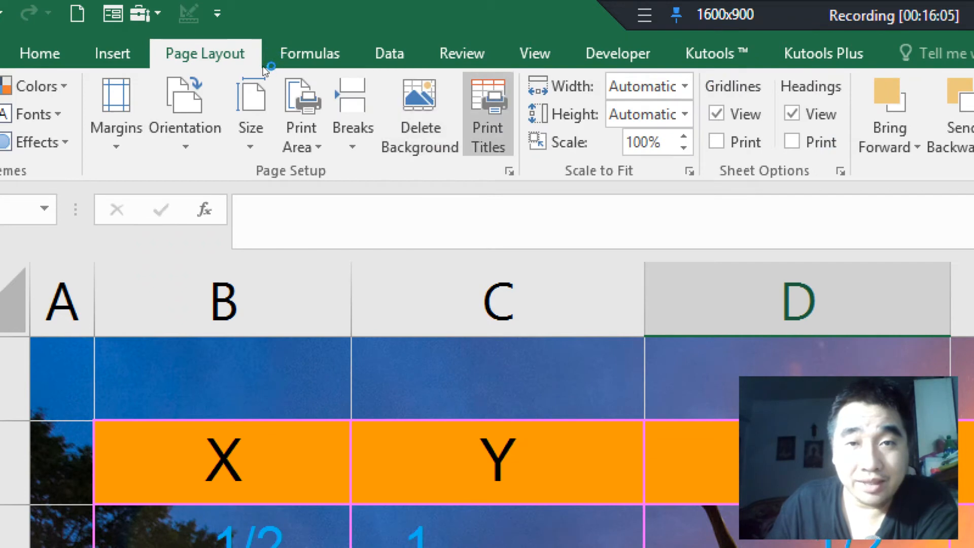
Step: Remove the background picture from the Security sheet
{"action": "left_click", "coordinate": [420, 116]}
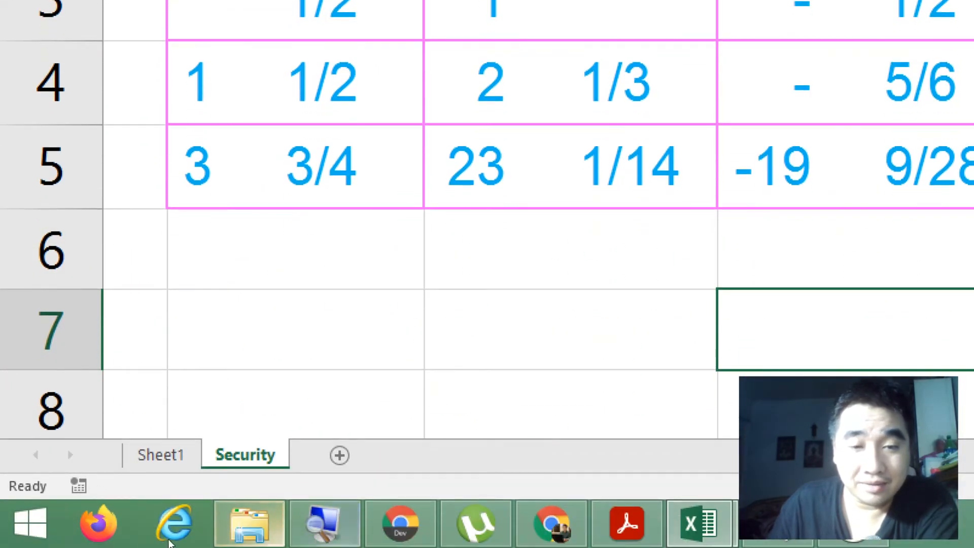
{"action": "right_click", "coordinate": [325, 523]}
{"action": "left_click", "coordinate": [154, 504]}
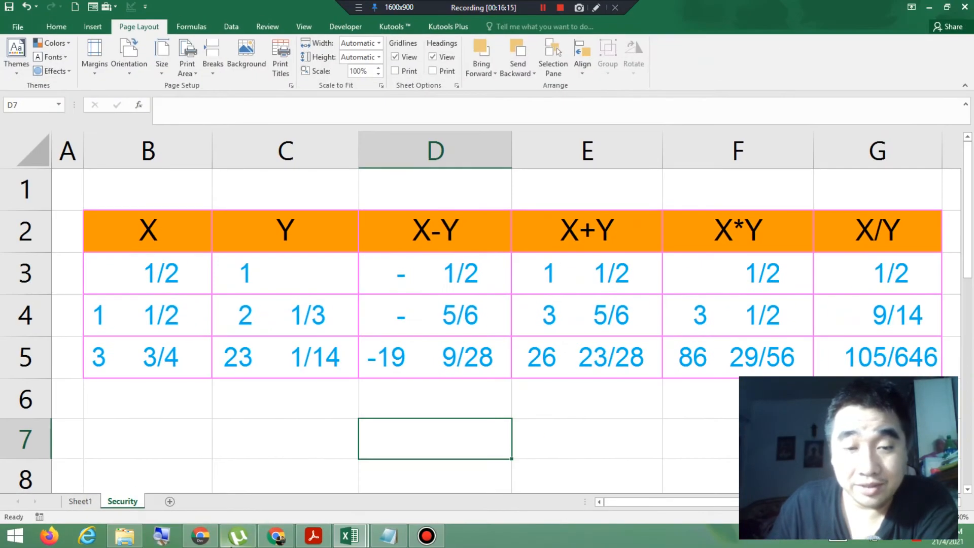
Step: Check the workbook protection instruction in the exercise PDF and return to the Book1 workbook
{"action": "left_click", "coordinate": [313, 538]}
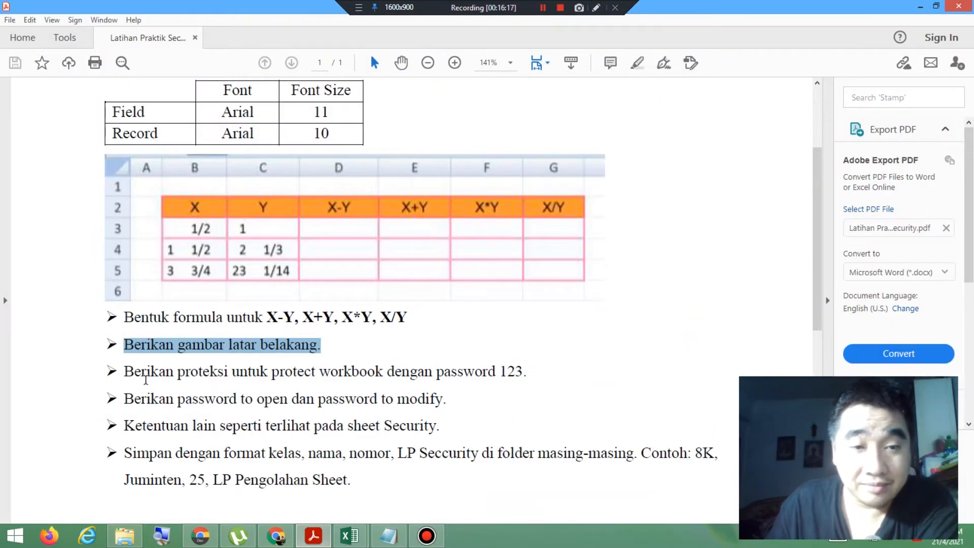
{"action": "left_click_drag", "start_coordinate": [125, 374], "coordinate": [523, 363]}
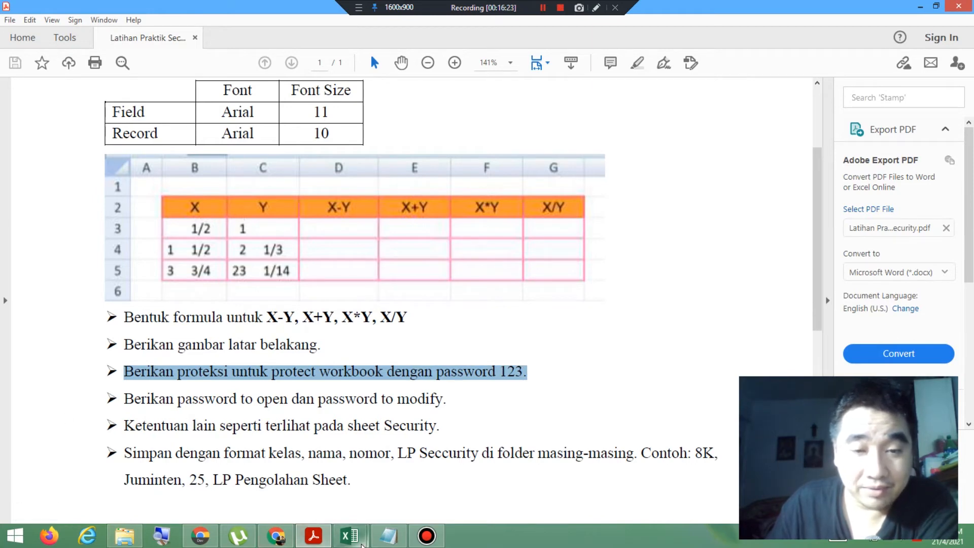
{"action": "mouse_move", "coordinate": [363, 542]}
{"action": "left_click", "coordinate": [416, 474]}
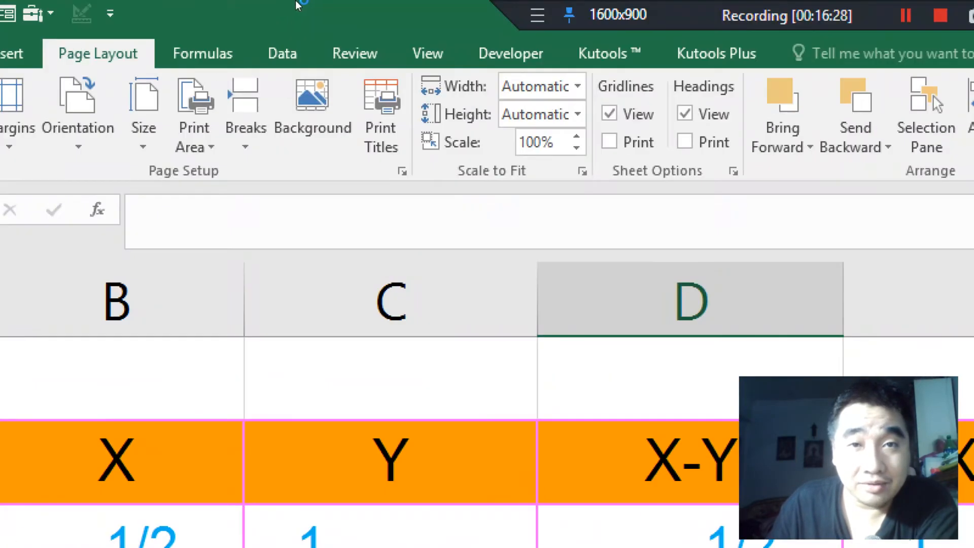
Step: Protect the workbook's structure, entering and confirming the protection password given in the exercise
{"action": "left_click", "coordinate": [427, 53]}
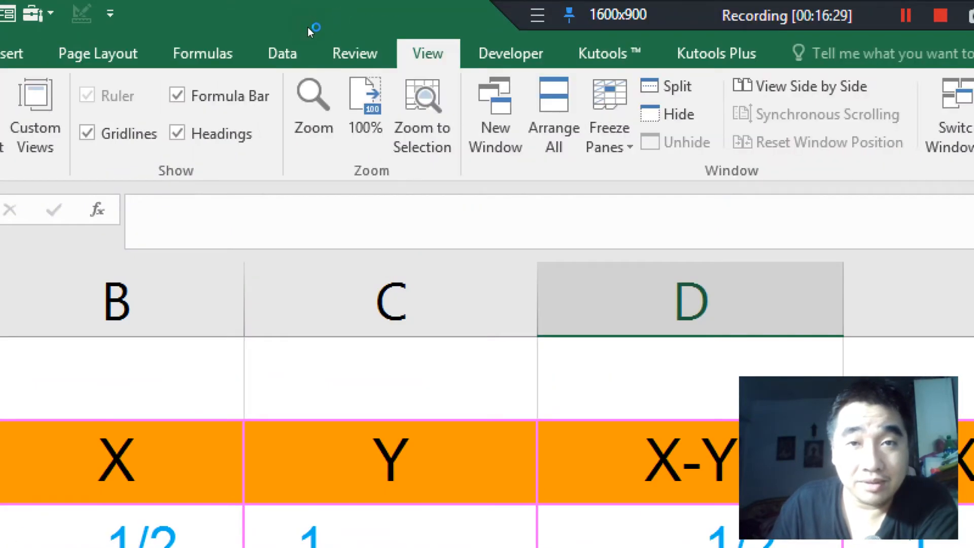
{"action": "left_click", "coordinate": [354, 54]}
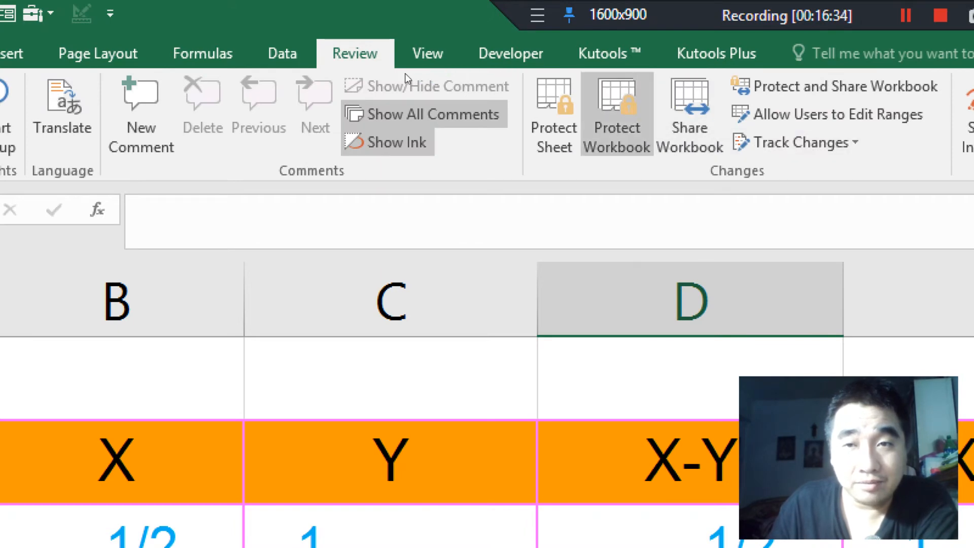
{"action": "left_click", "coordinate": [617, 114]}
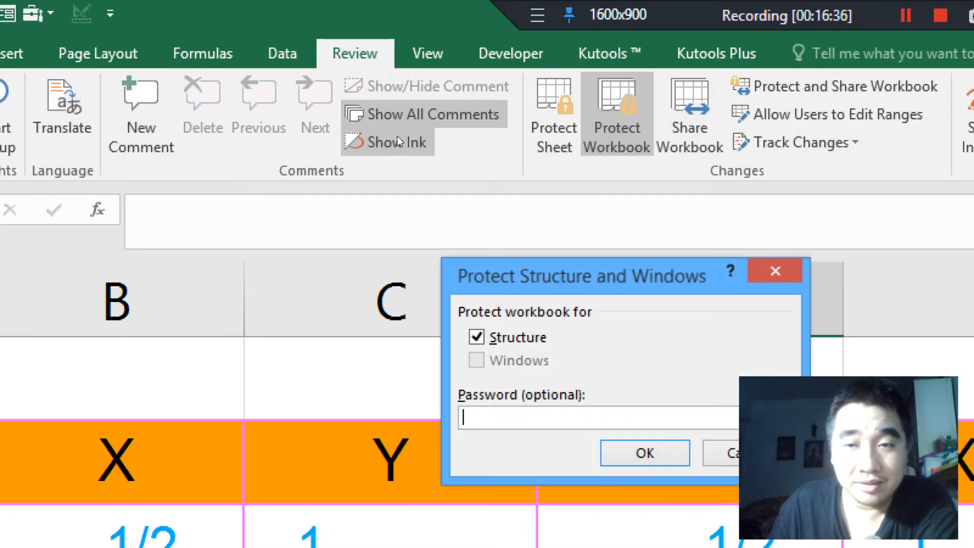
{"action": "left_click_drag", "start_coordinate": [508, 276], "coordinate": [279, 154]}
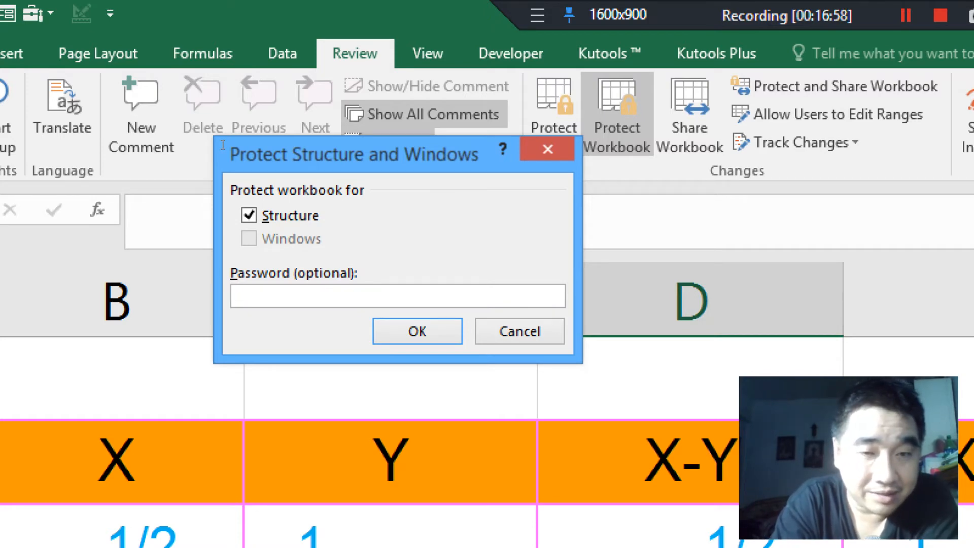
{"action": "type", "text": "123"}
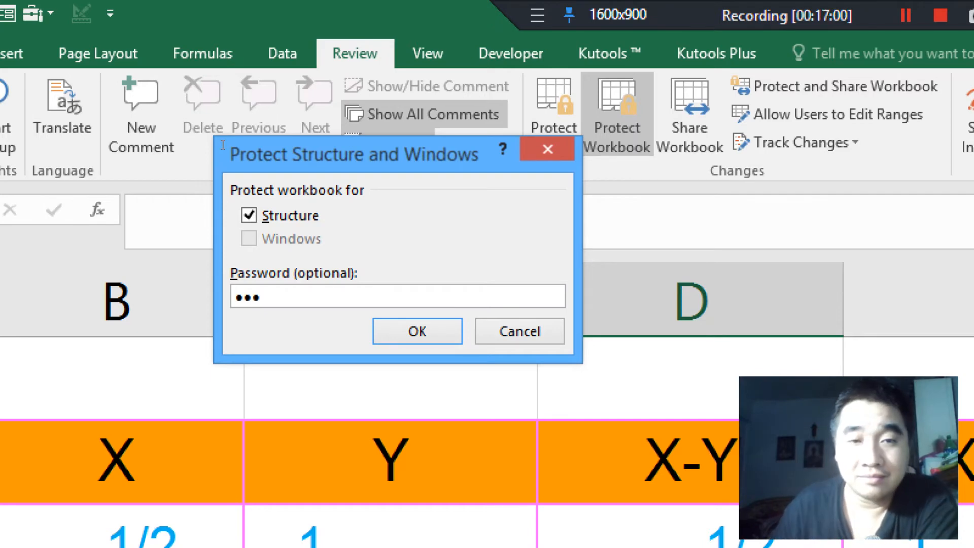
{"action": "key", "text": "Return"}
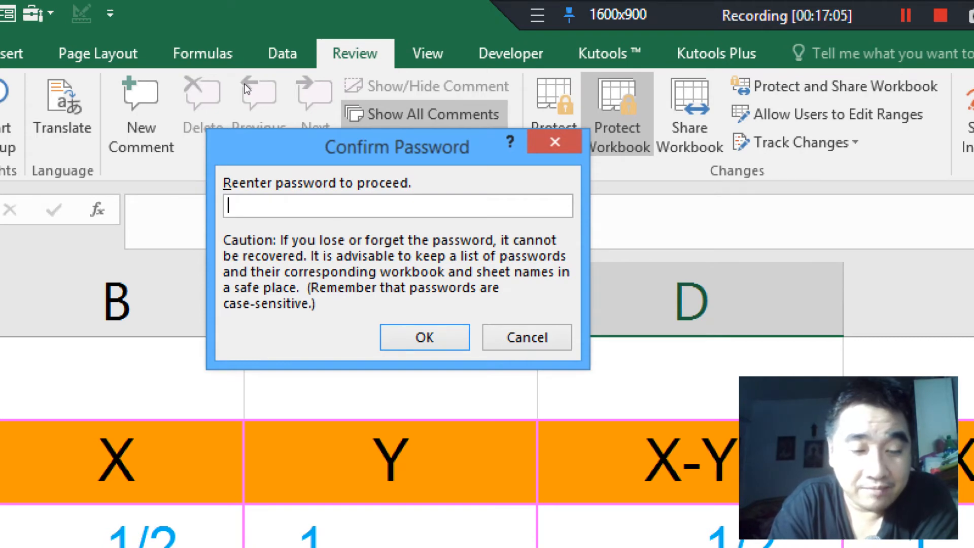
{"action": "type", "text": "•••"}
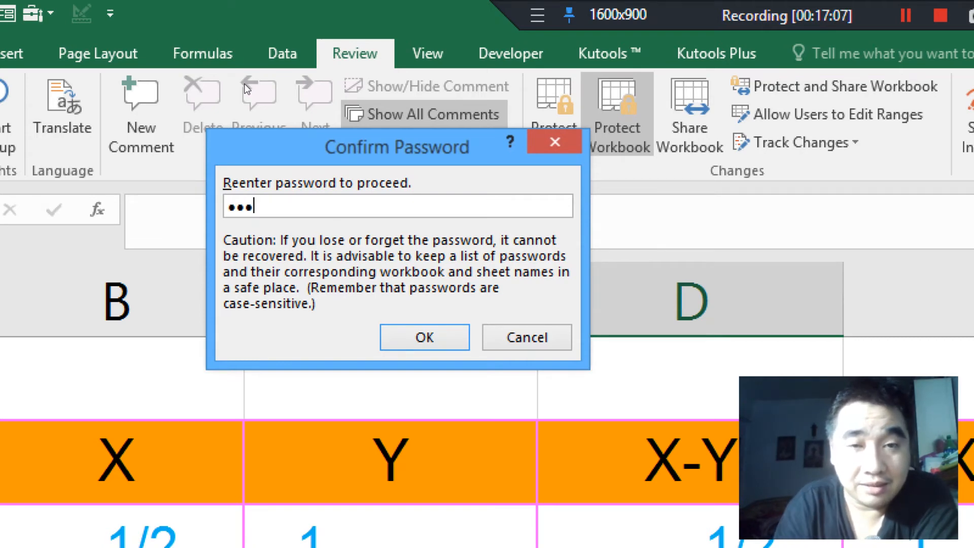
{"action": "key", "text": "Return"}
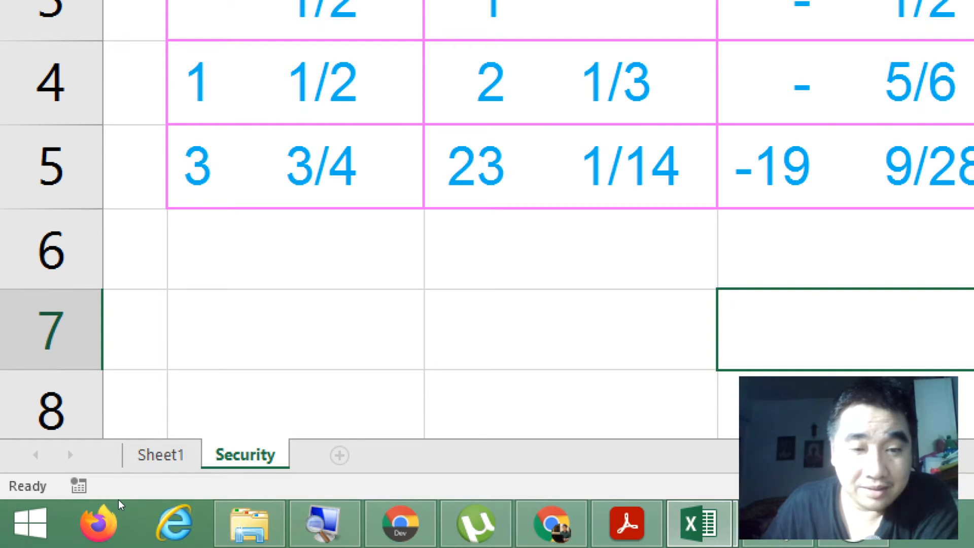
Step: Check the sheet commands in the protected workbook and unprotect its structure by entering the workbook password
{"action": "right_click", "coordinate": [241, 453]}
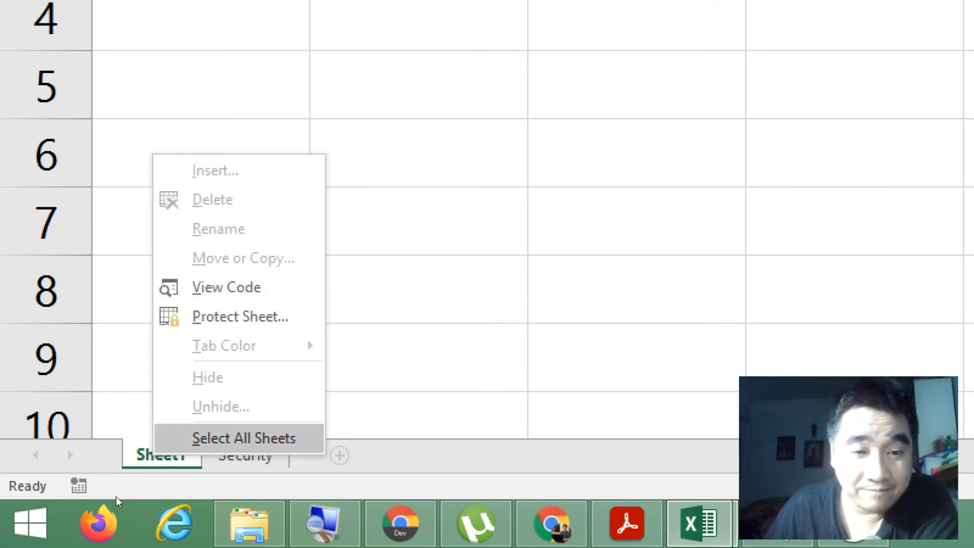
{"action": "left_click", "coordinate": [216, 471]}
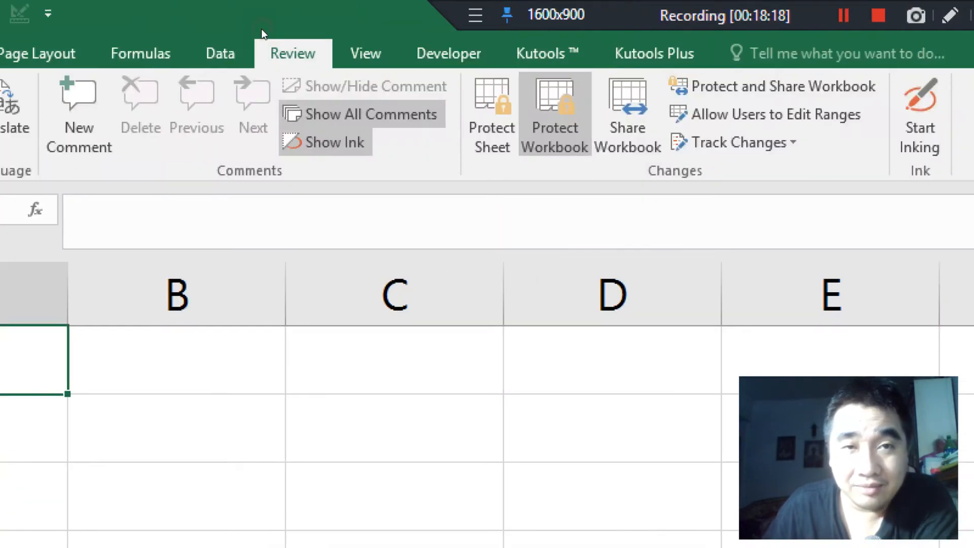
{"action": "left_click", "coordinate": [555, 117]}
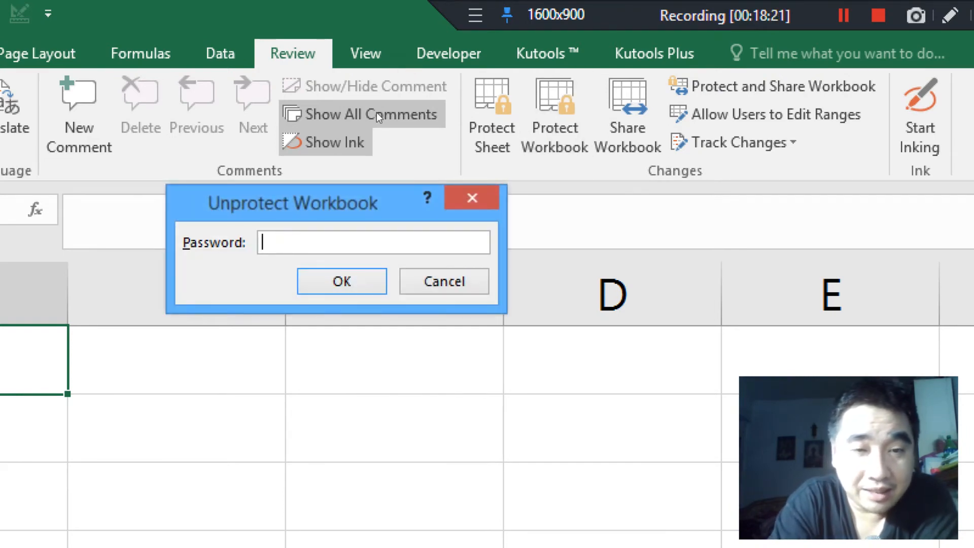
{"action": "type", "text": "123"}
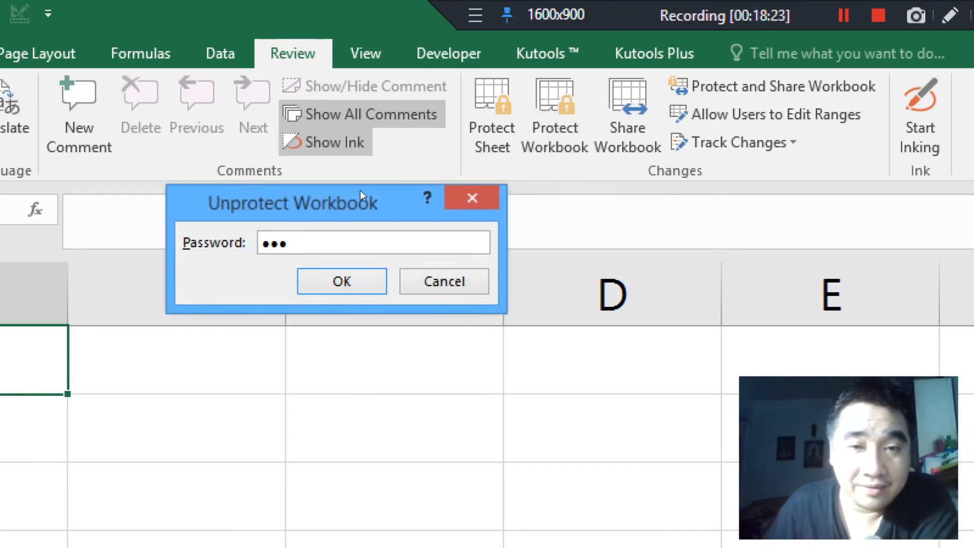
{"action": "key", "text": "Return"}
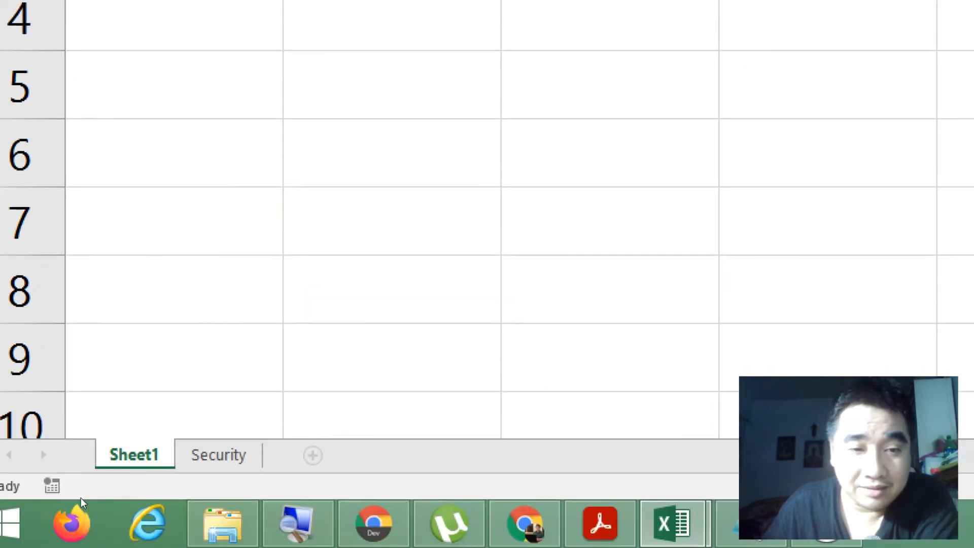
Step: Examine which sheet commands are available for Sheet1 in the unprotected workbook and return to the Security sheet
{"action": "right_click", "coordinate": [134, 453]}
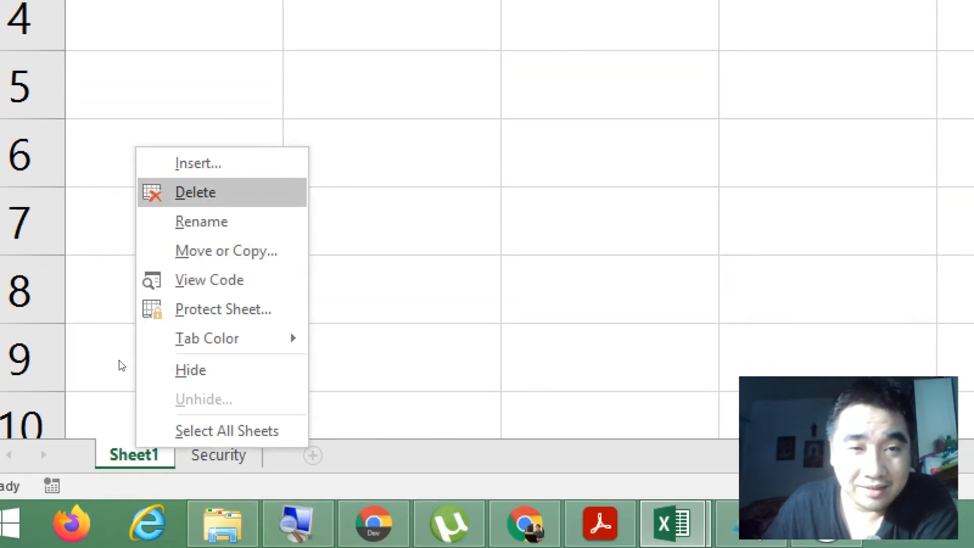
{"action": "key", "text": "Down"}
{"action": "key", "text": "Down"}
{"action": "key", "text": "Down"}
{"action": "key", "text": "Down"}
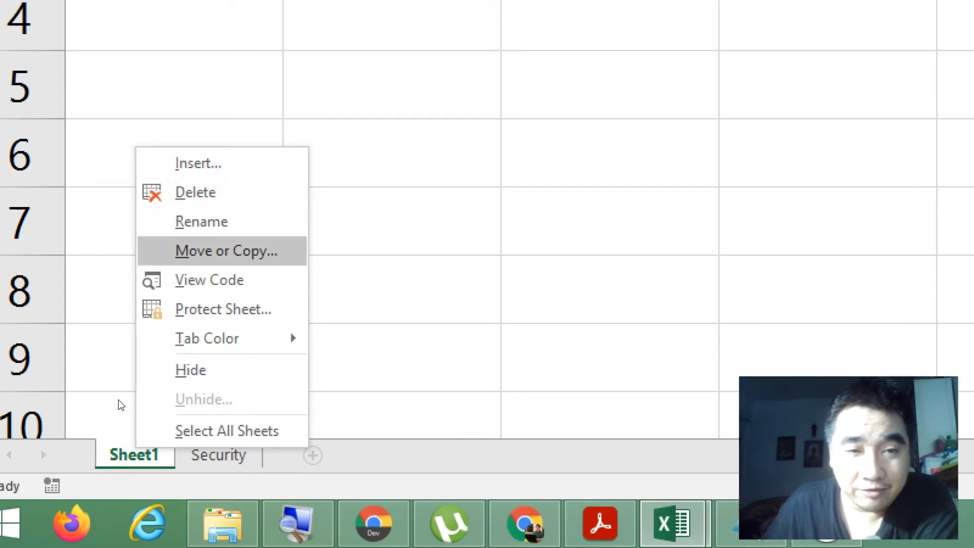
{"action": "key", "text": "Down"}
{"action": "key", "text": "Down"}
{"action": "key", "text": "Down"}
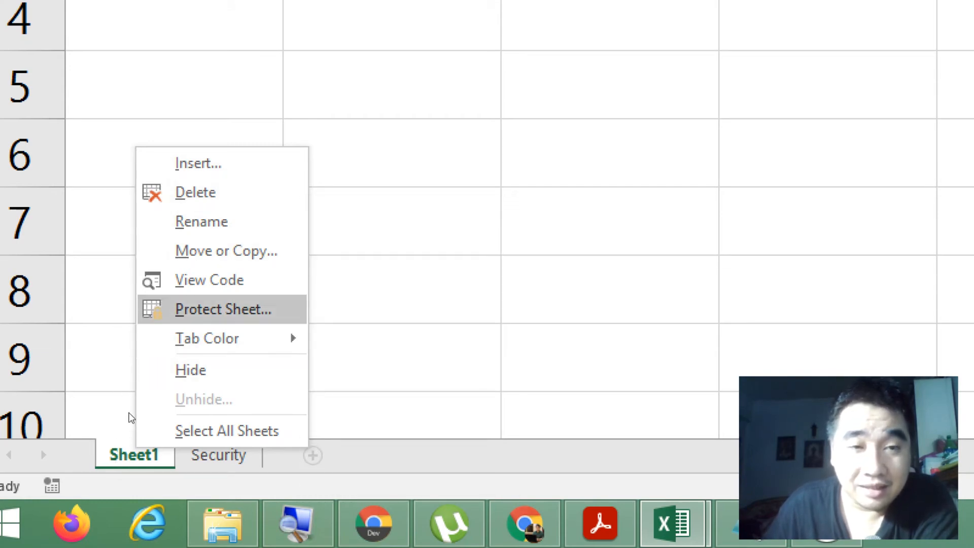
{"action": "key", "text": "Escape"}
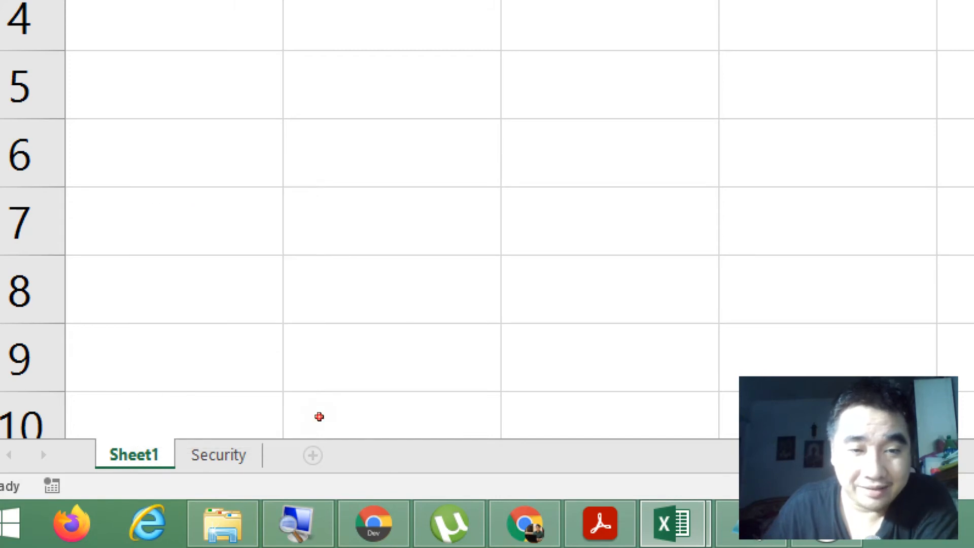
{"action": "left_click", "coordinate": [218, 455]}
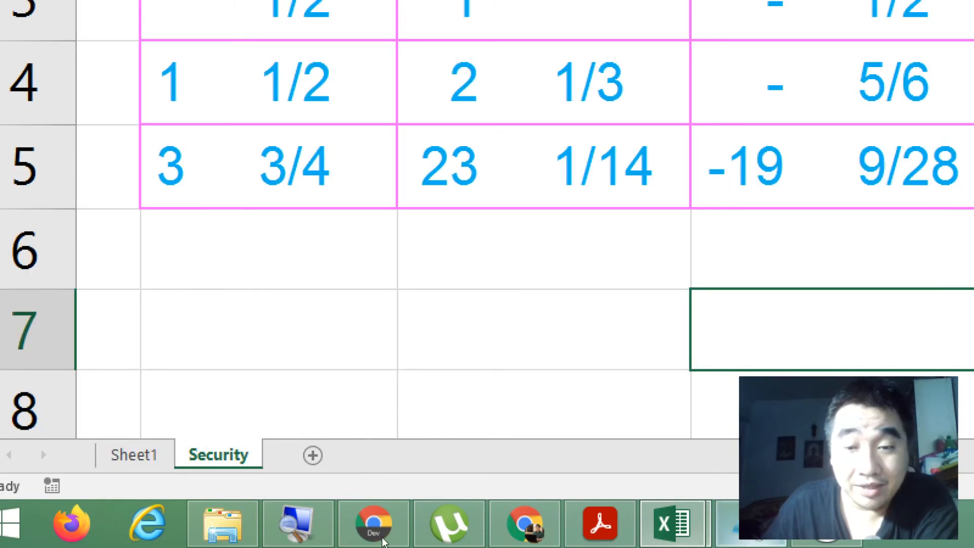
Step: Check the instruction about passwords to open and to modify in the exercise PDF and return to the workbook
{"action": "left_click", "coordinate": [600, 522]}
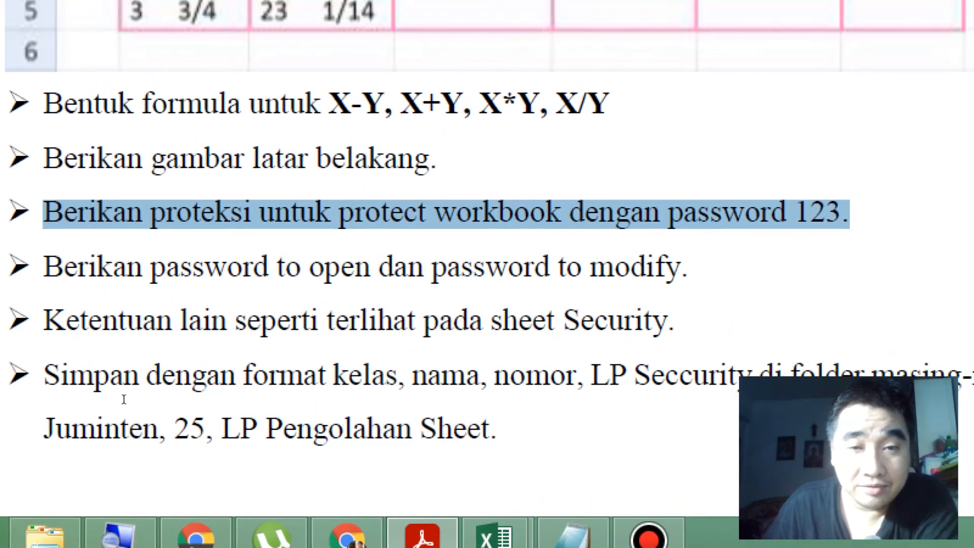
{"action": "left_click_drag", "start_coordinate": [124, 399], "coordinate": [439, 393]}
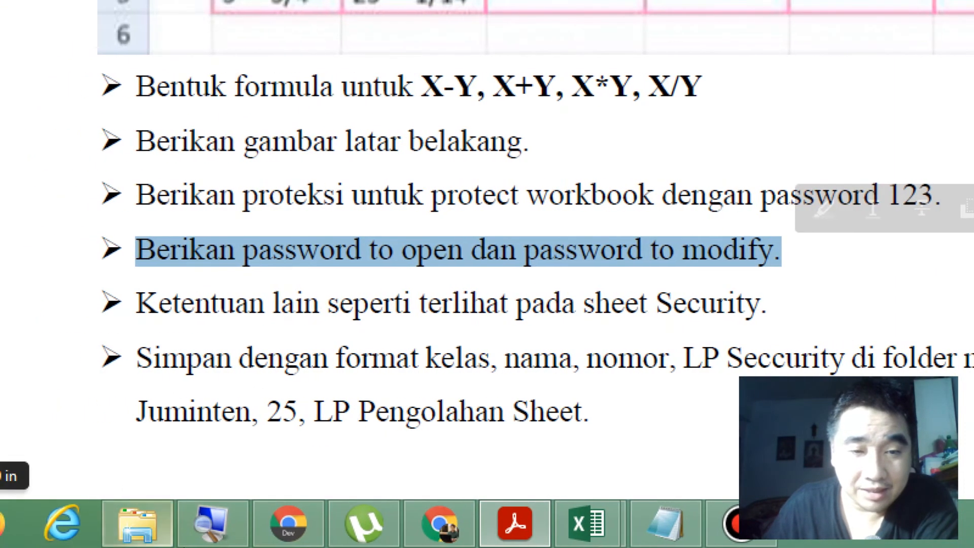
{"action": "left_click", "coordinate": [587, 523]}
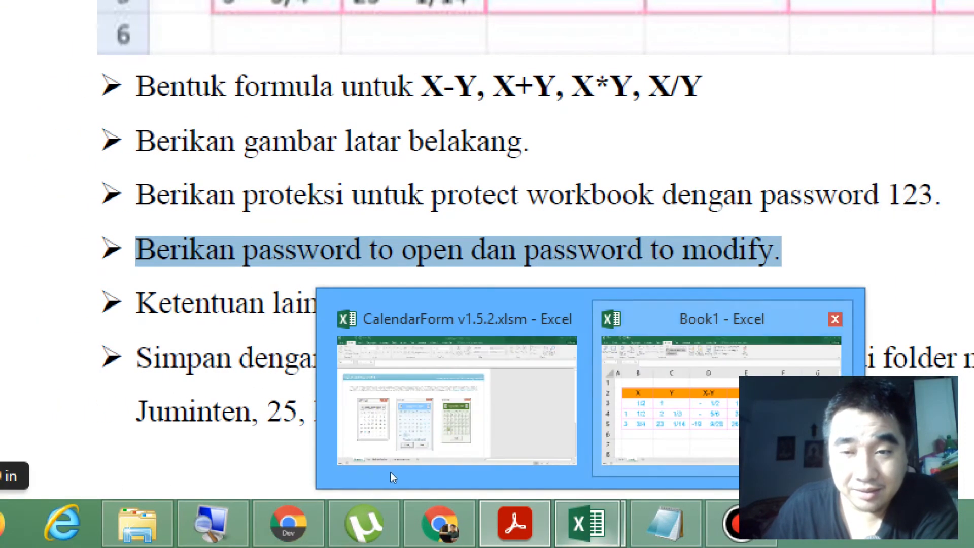
{"action": "left_click", "coordinate": [390, 472]}
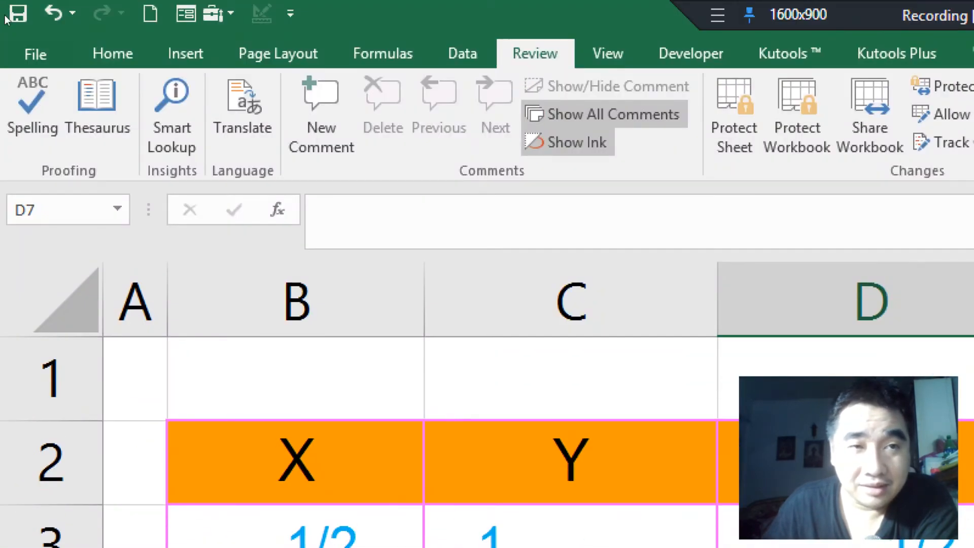
Step: Start saving the workbook under a new name in the class 8K, number 32 student folder on Local Disk (D:), selecting the suggested file name
{"action": "left_click", "coordinate": [18, 29]}
{"action": "left_click", "coordinate": [55, 298]}
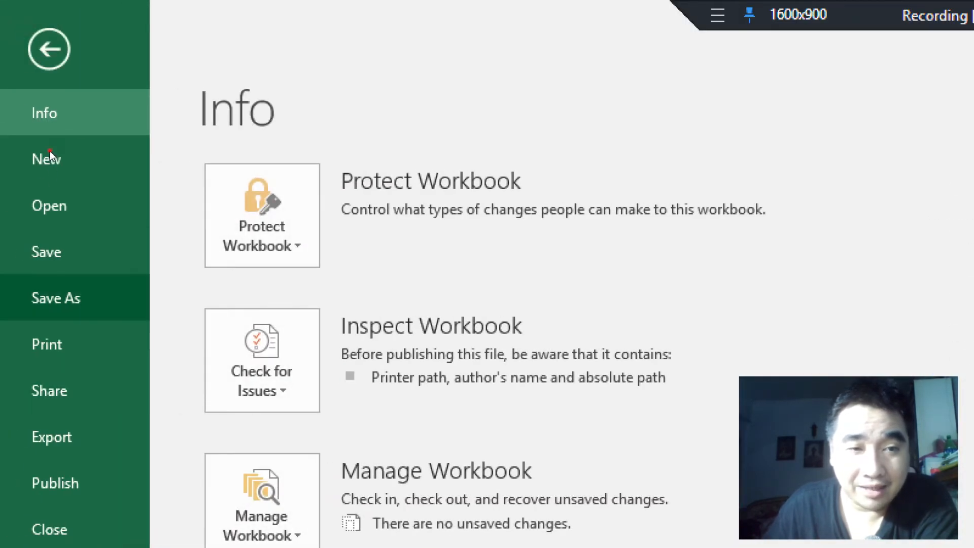
{"action": "left_click", "coordinate": [337, 396]}
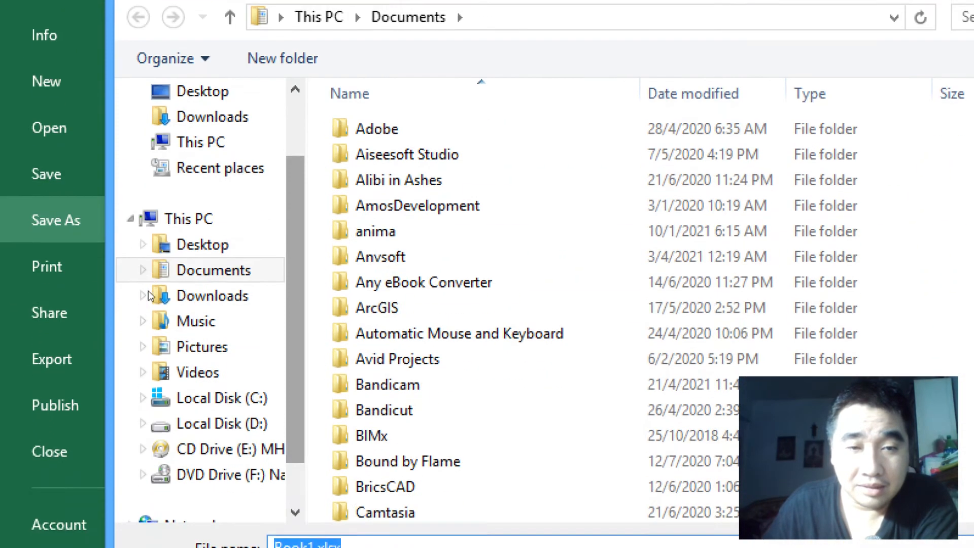
{"action": "scroll", "coordinate": [145, 265], "scroll_direction": "down", "scroll_amount": 1}
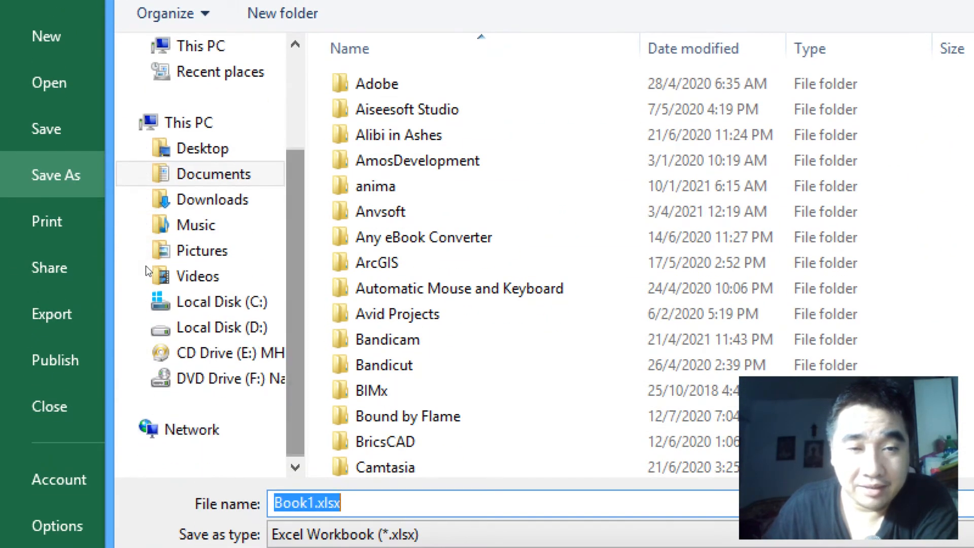
{"action": "left_click", "coordinate": [203, 327]}
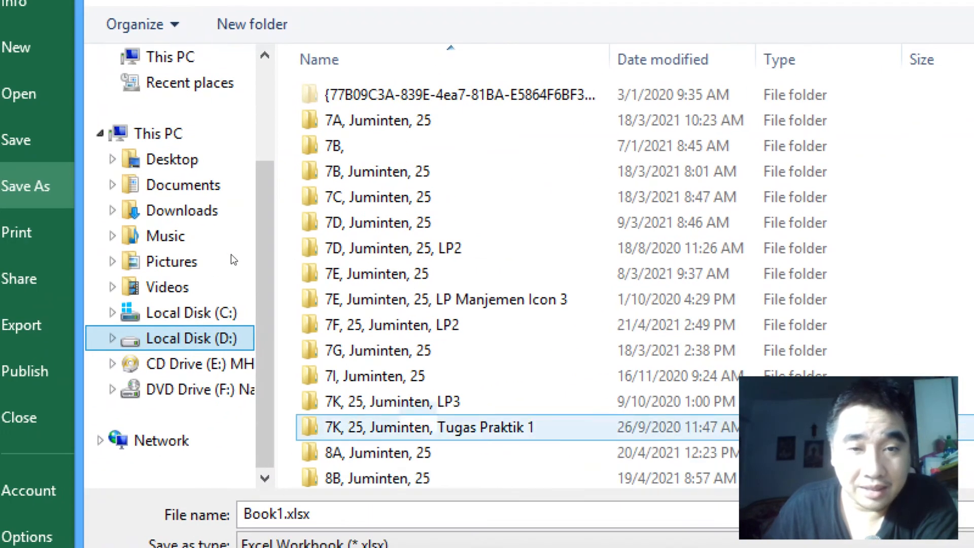
{"action": "left_click", "coordinate": [237, 247]}
{"action": "scroll", "coordinate": [237, 247], "scroll_direction": "down", "scroll_amount": 4}
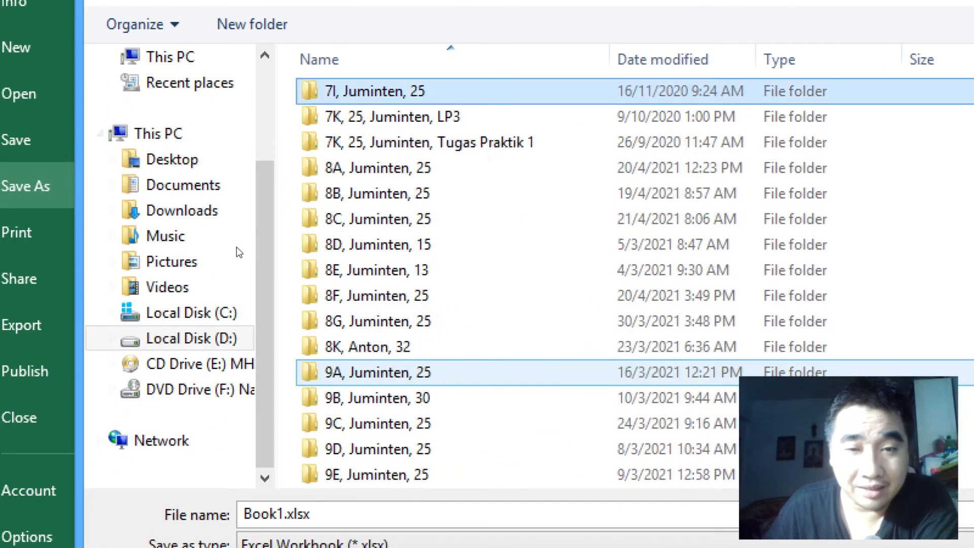
{"action": "scroll", "coordinate": [237, 247], "scroll_direction": "down", "scroll_amount": 1}
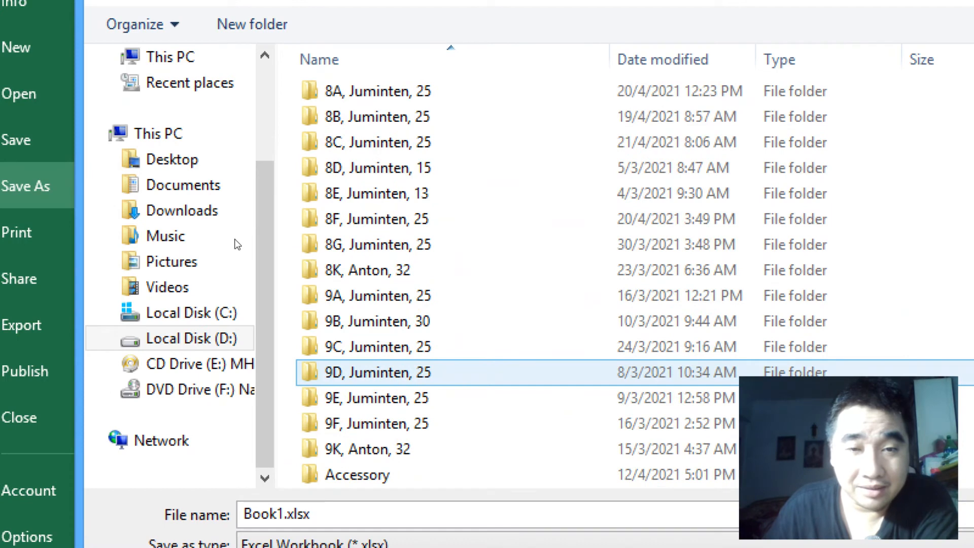
{"action": "double_click", "coordinate": [220, 193]}
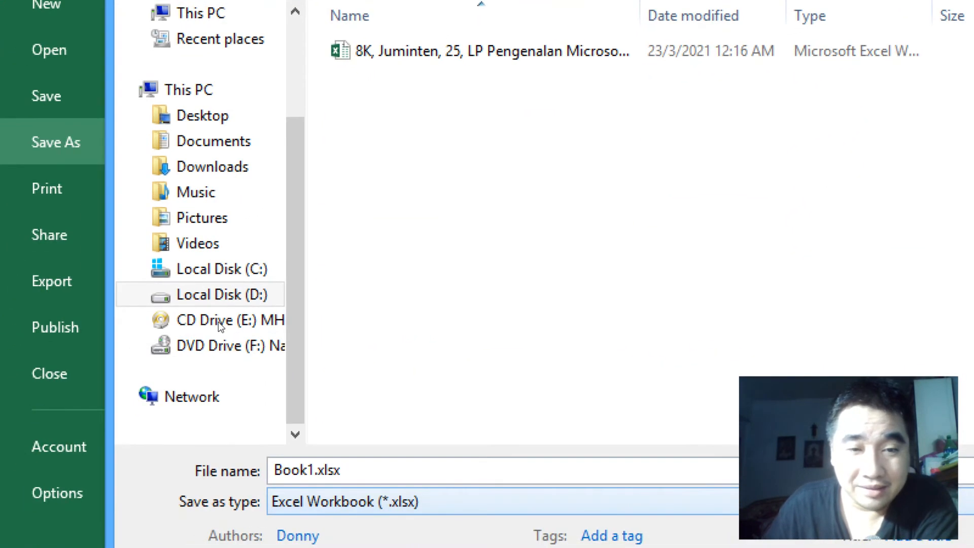
{"action": "left_click", "coordinate": [218, 315]}
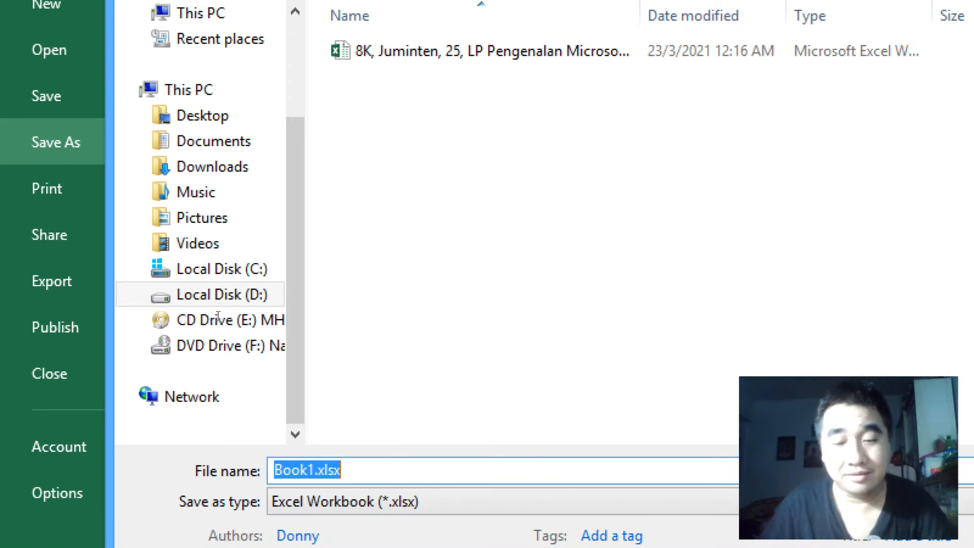
{"action": "type", "text": "8/"}
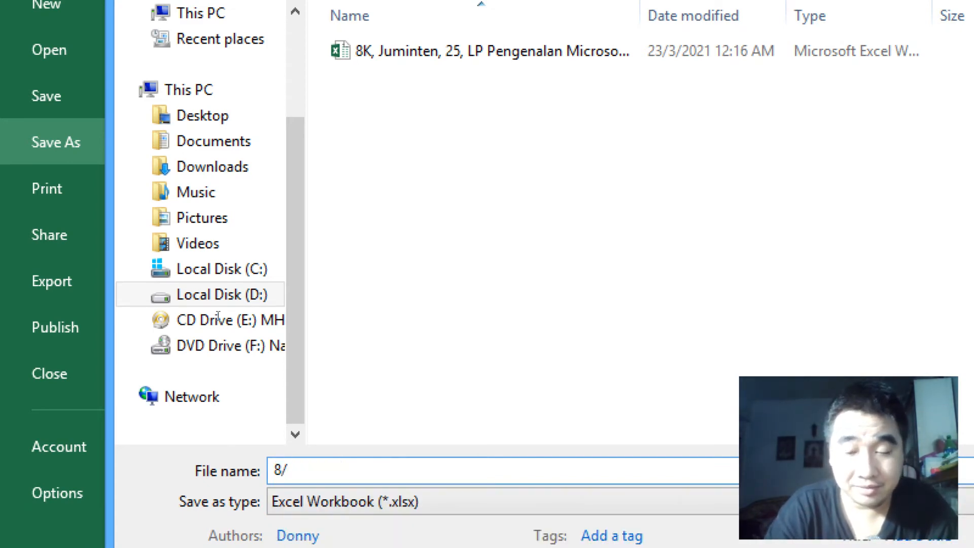
{"action": "key", "text": "BackSpace"}
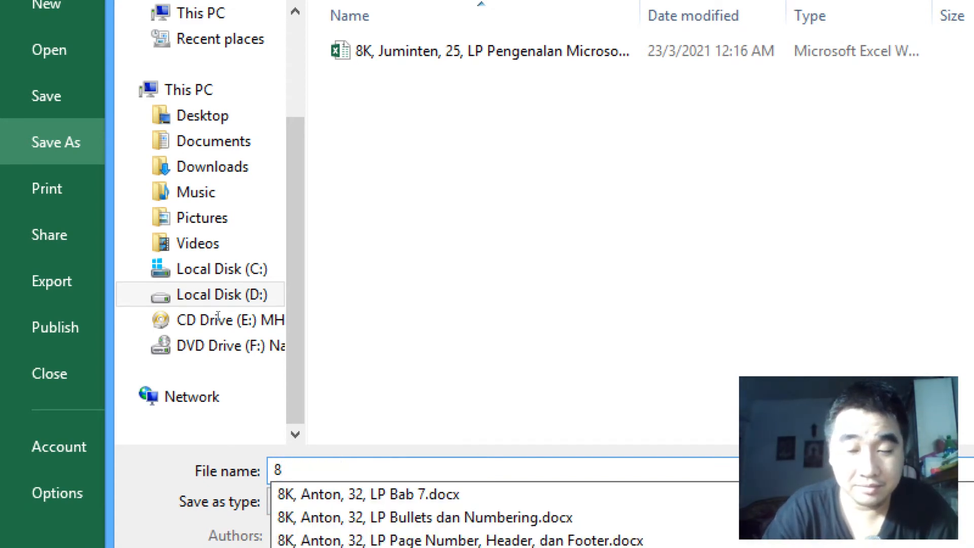
{"action": "type", "text": "k, j"}
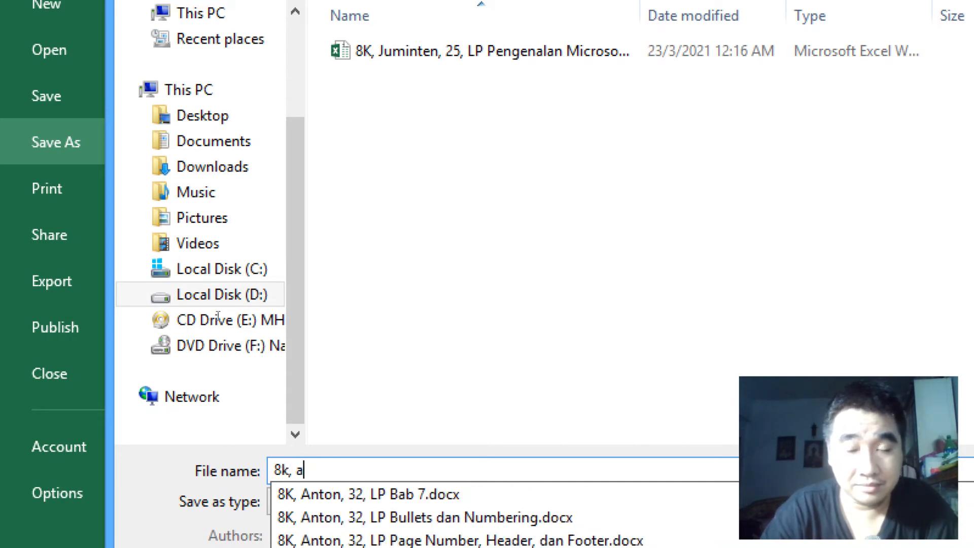
{"action": "type", "text": "NTON, 23,"}
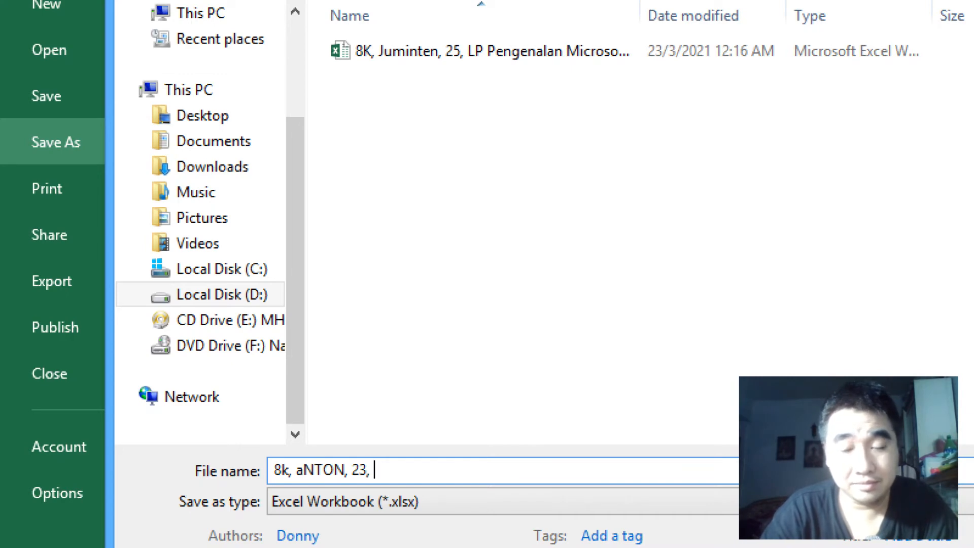
{"action": "key", "text": "BackSpace"}
{"action": "key", "text": "BackSpace"}
{"action": "key", "text": "BackSpace"}
{"action": "key", "text": "BackSpace"}
{"action": "key", "text": "BackSpace"}
{"action": "key", "text": "BackSpace"}
{"action": "key", "text": "BackSpace"}
{"action": "key", "text": "BackSpace"}
{"action": "key", "text": "BackSpace"}
{"action": "key", "text": "BackSpace"}
{"action": "key", "text": "BackSpace"}
{"action": "key", "text": "BackSpace"}
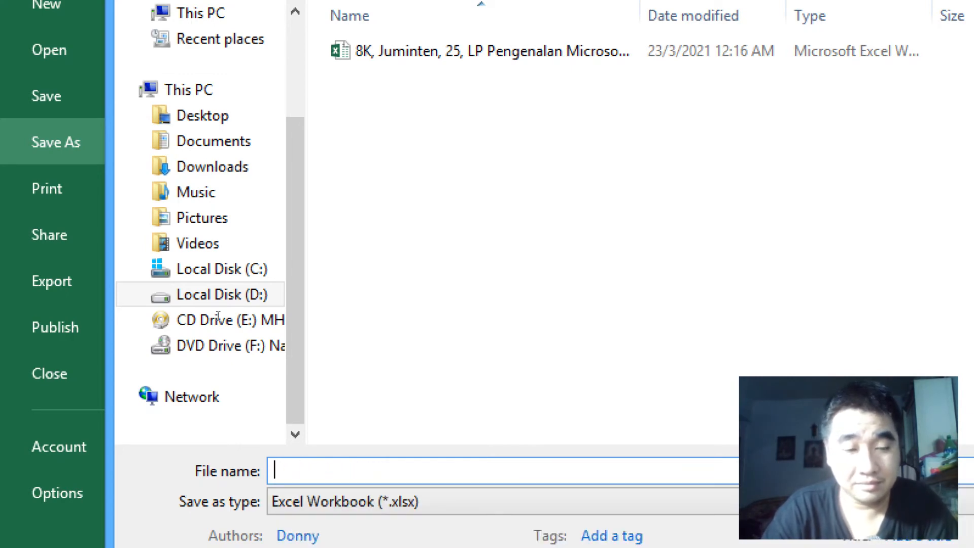
{"action": "type", "text": "9"}
{"action": "key", "text": "BackSpace"}
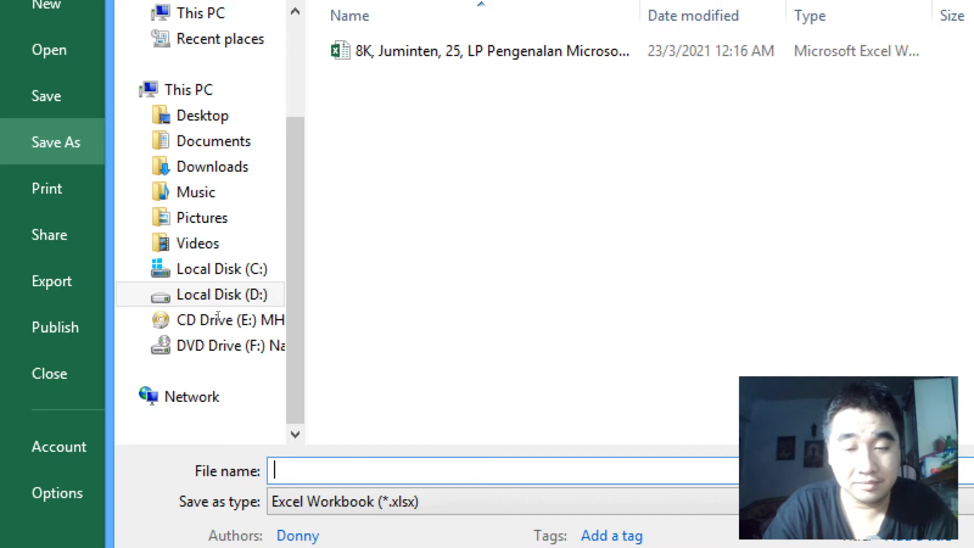
Step: Name the file with class 8K, the student's name, number 32 and "LP Security", separated by commas
{"action": "type", "text": "8K,"}
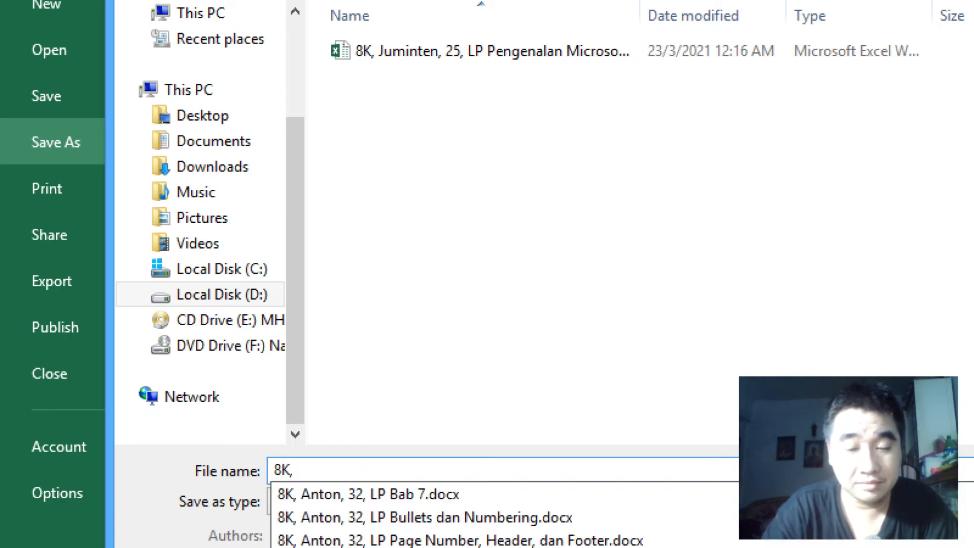
{"action": "type", "text": " Anton"}
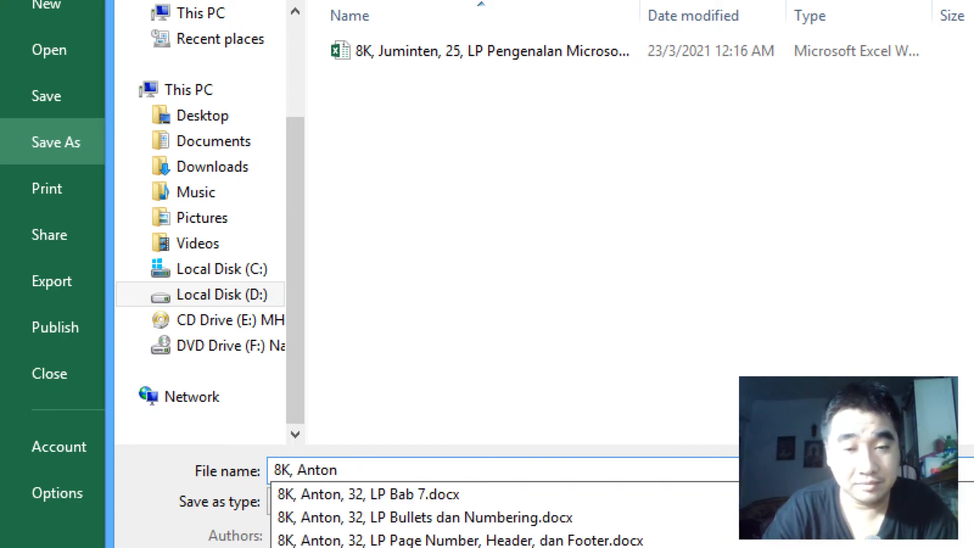
{"action": "type", "text": ", 32"}
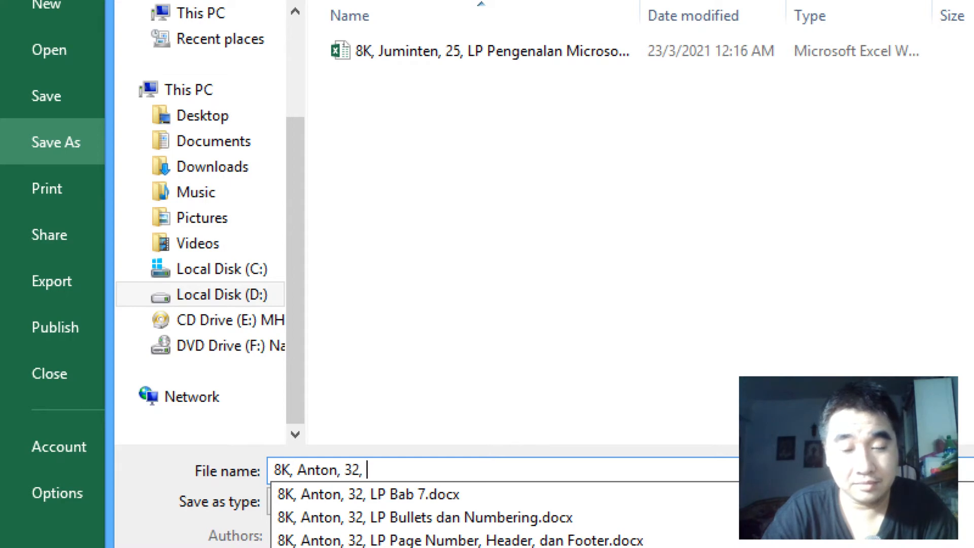
{"action": "type", "text": ", LP Secu"}
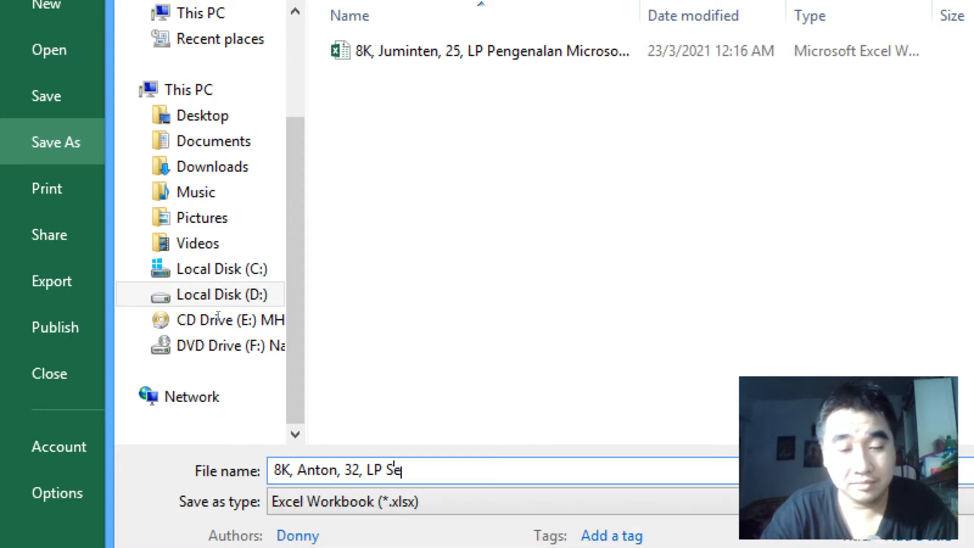
{"action": "type", "text": "rity"}
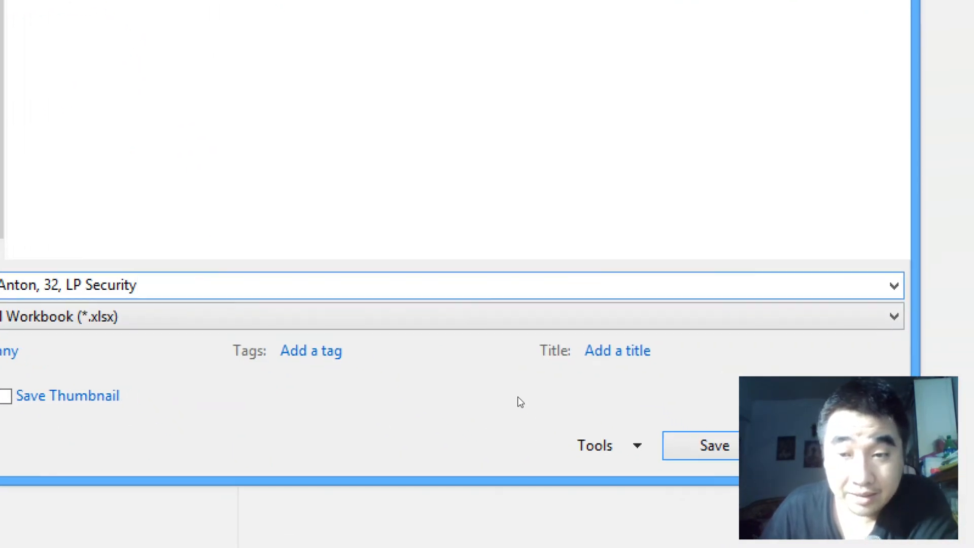
Step: Set a password to open and a password to modify in the General Options for the saved file
{"action": "left_click", "coordinate": [464, 391]}
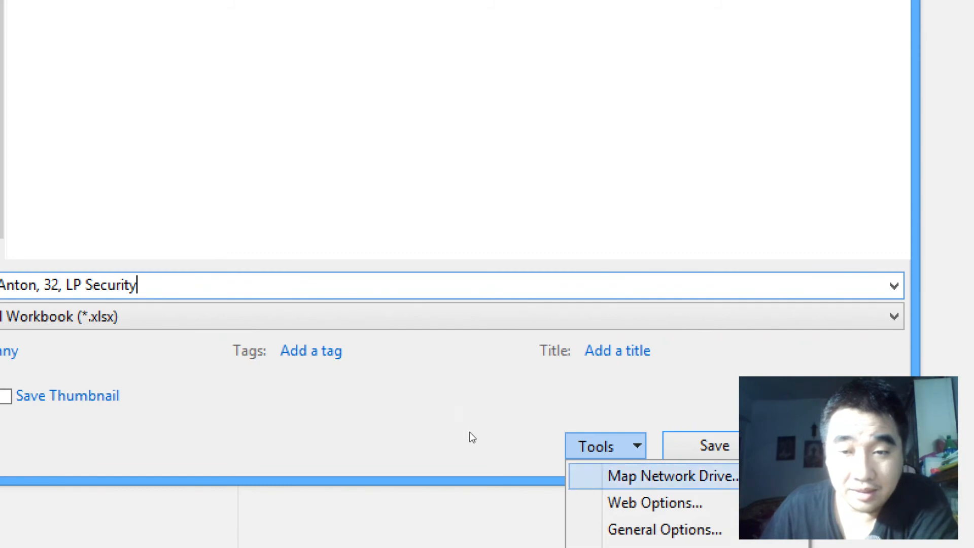
{"action": "left_click", "coordinate": [482, 435]}
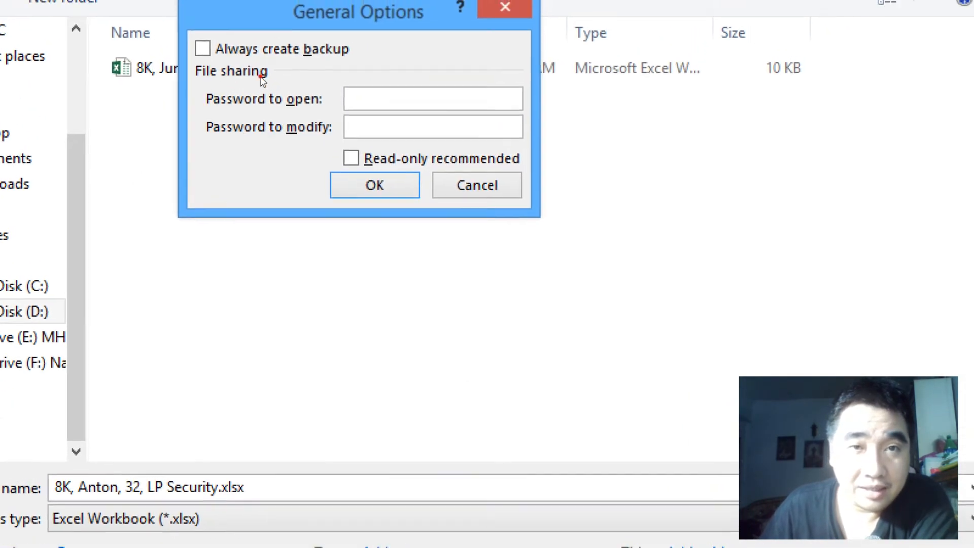
{"action": "left_click_drag", "start_coordinate": [261, 76], "coordinate": [291, 136]}
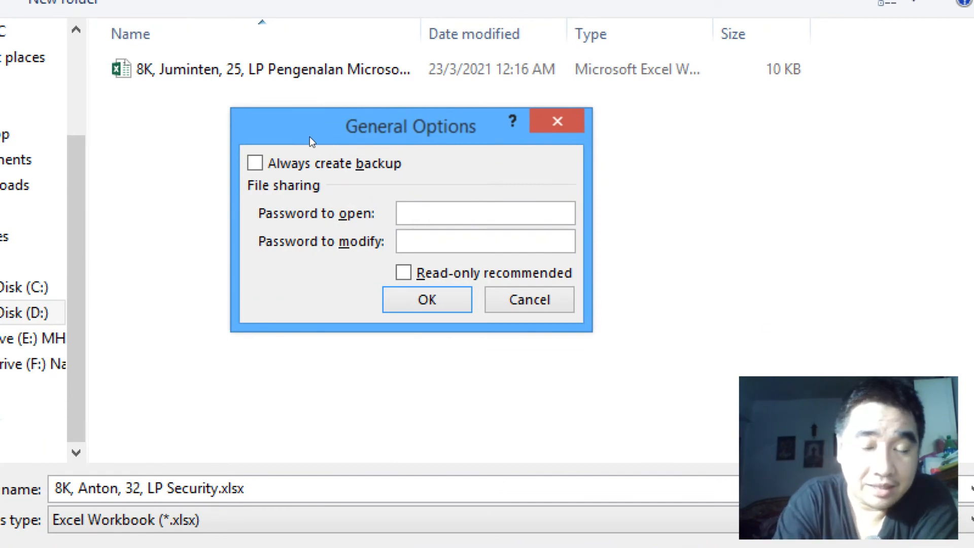
{"action": "type", "text": "123"}
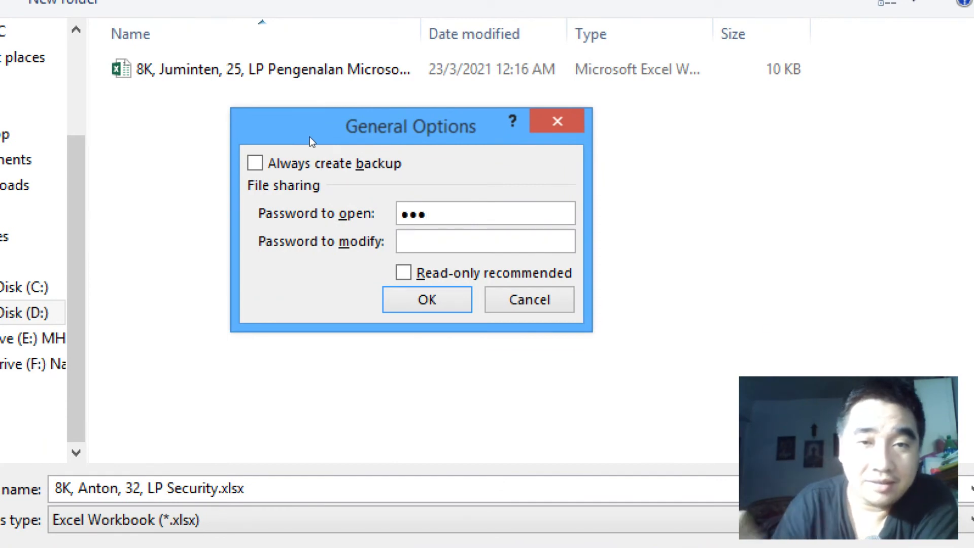
{"action": "left_click", "coordinate": [333, 187]}
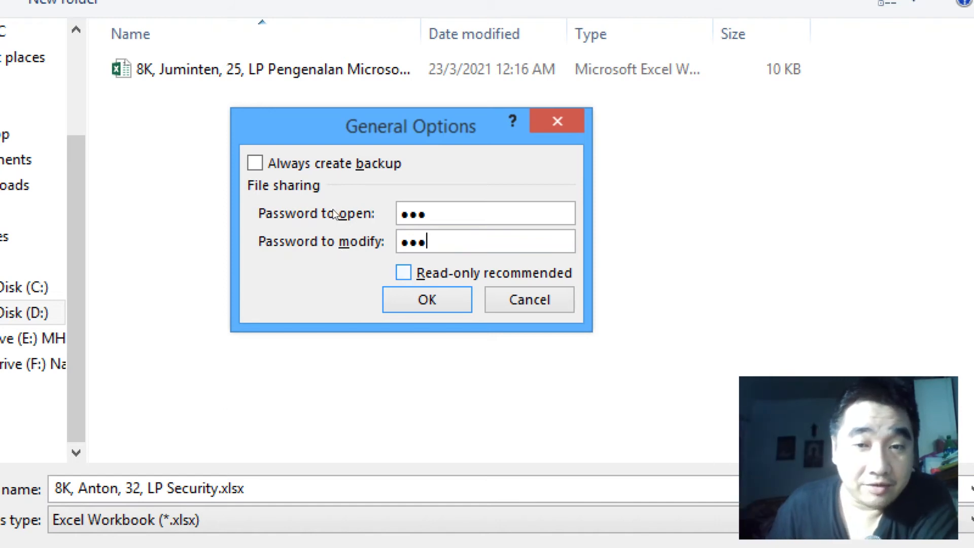
{"action": "key", "text": "Return"}
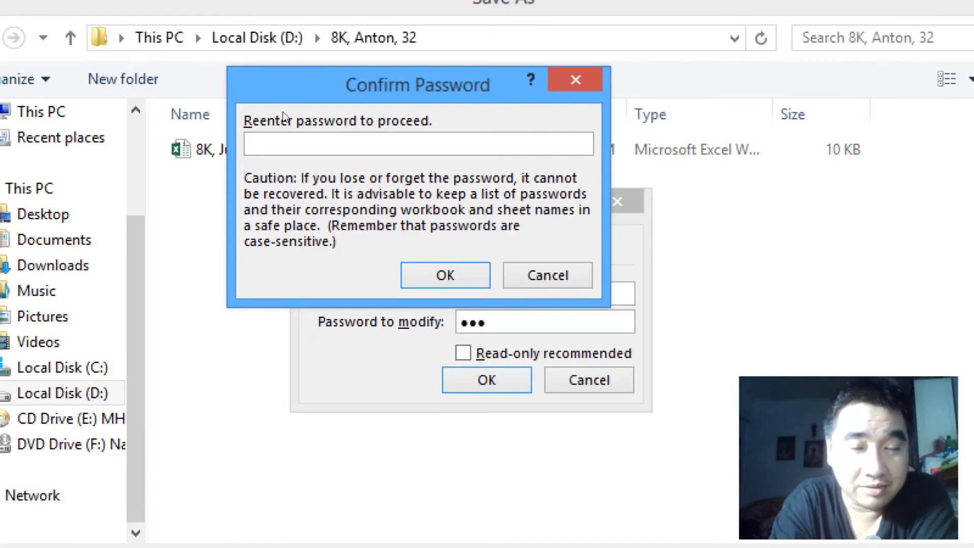
Step: Confirm the password to open and the password to modify by reentering each one
{"action": "type", "text": "123"}
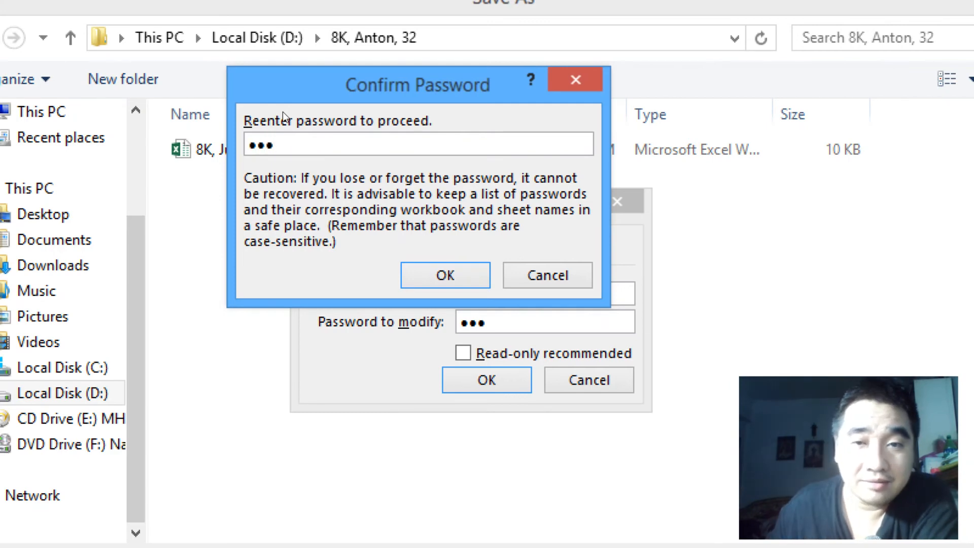
{"action": "key", "text": "Return"}
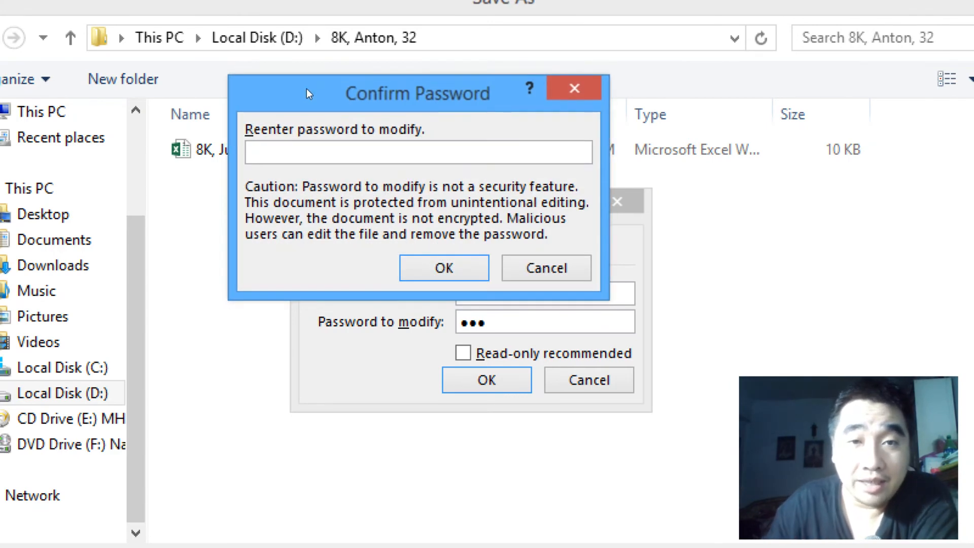
{"action": "type", "text": "123"}
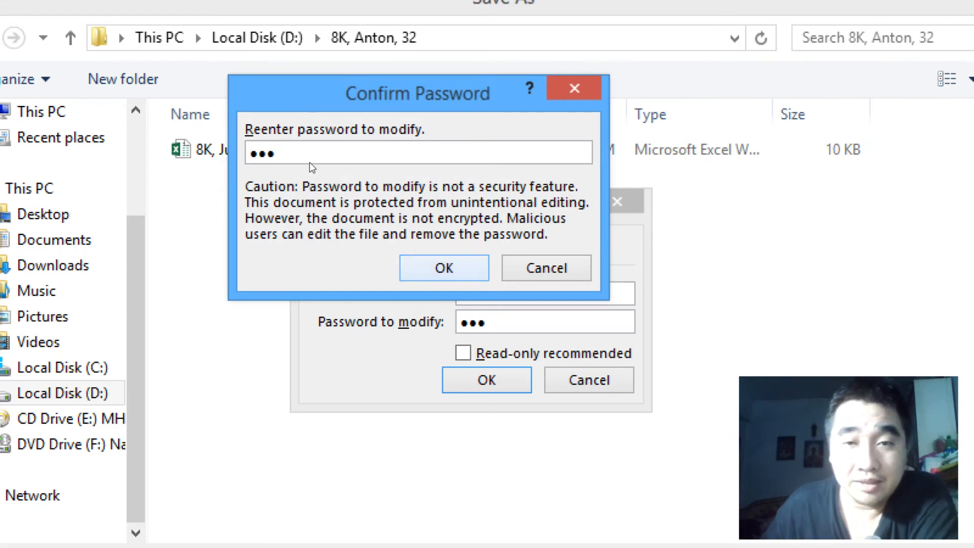
{"action": "key", "text": "Return"}
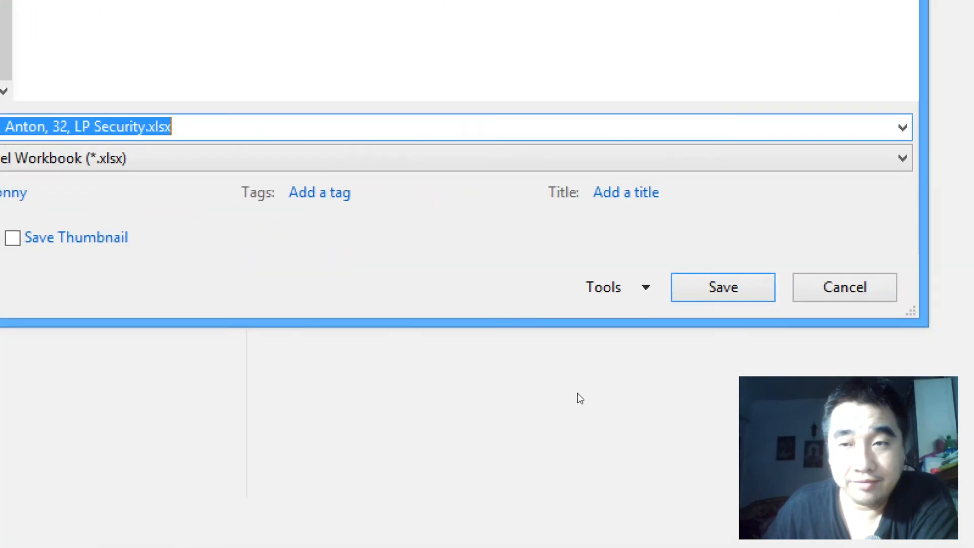
Step: Save the password-protected workbook and close it
{"action": "key", "text": "Return"}
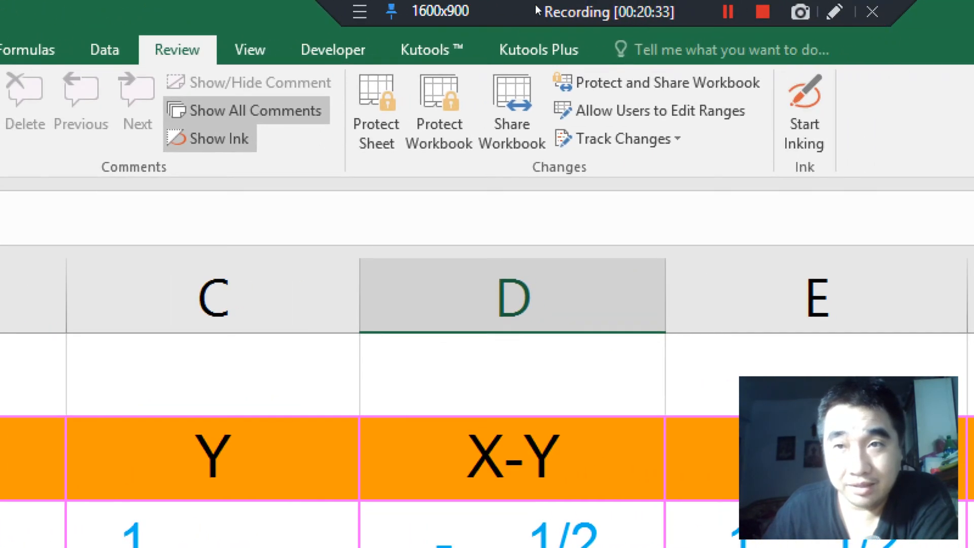
{"action": "left_click", "coordinate": [426, 2]}
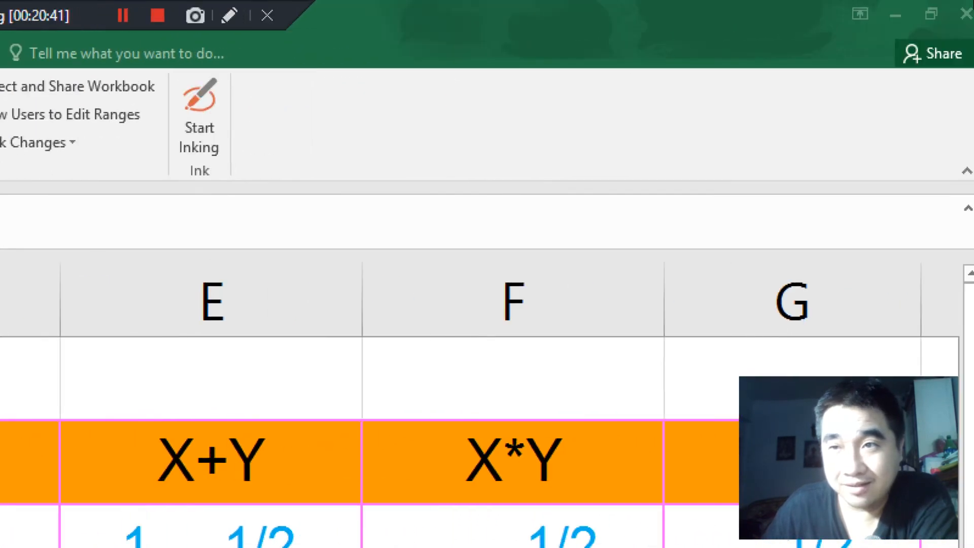
{"action": "left_click", "coordinate": [965, 9]}
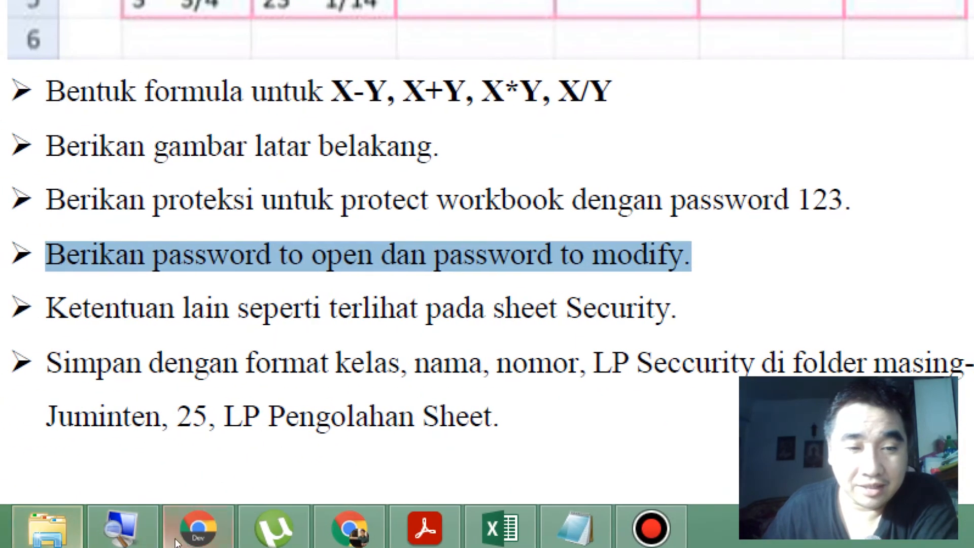
Step: Switch to File Explorer and open the class 8K student folder numbered 32 on Local Disk (D:)
{"action": "right_click", "coordinate": [77, 506]}
{"action": "left_click", "coordinate": [55, 465]}
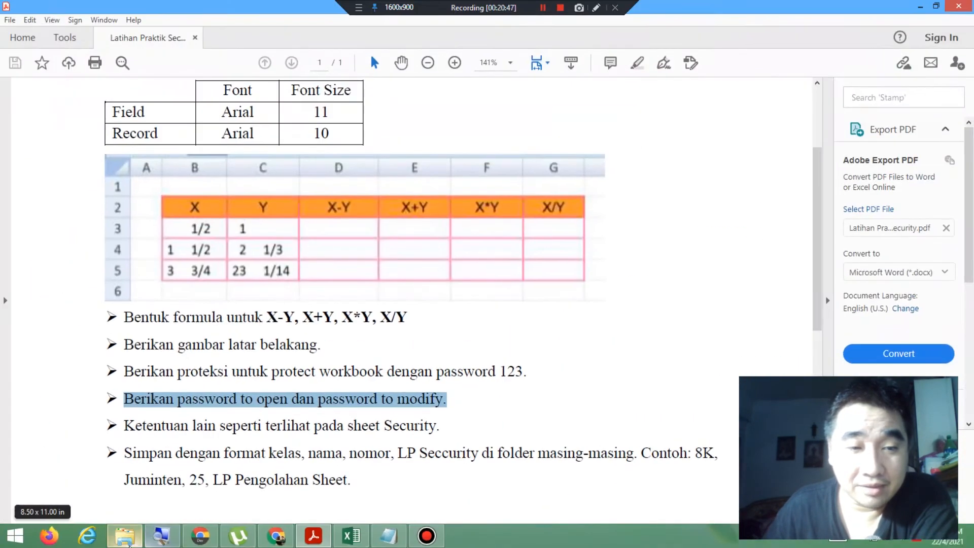
{"action": "left_click", "coordinate": [135, 539]}
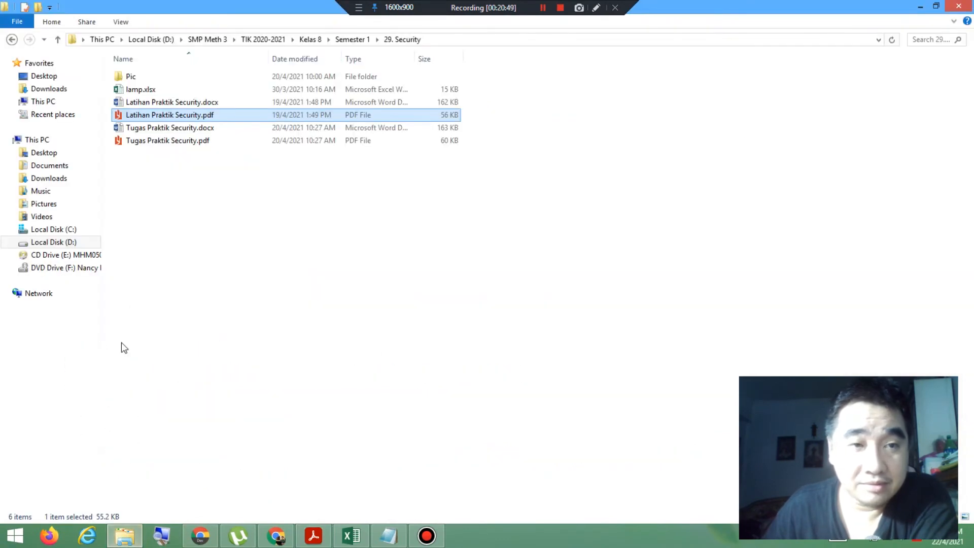
{"action": "left_click", "coordinate": [82, 244]}
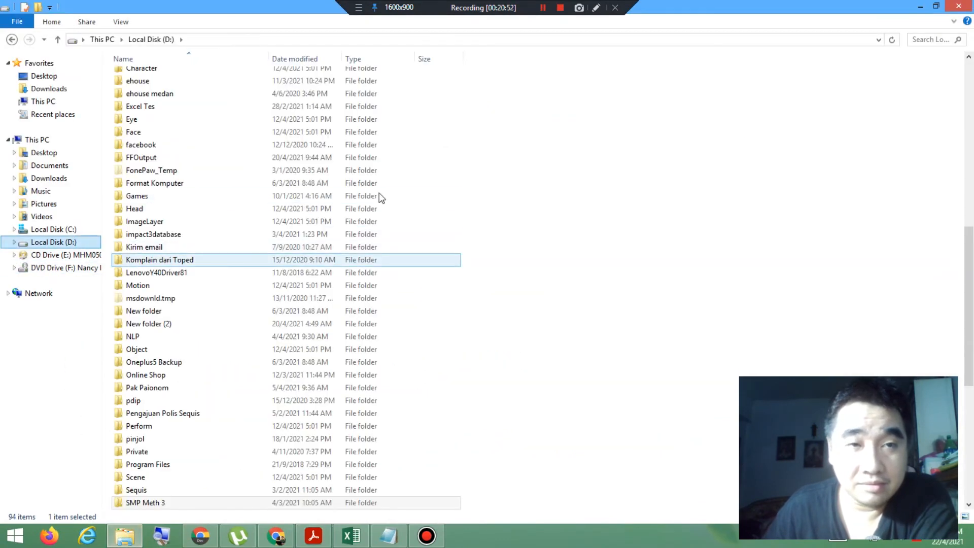
{"action": "left_click_drag", "start_coordinate": [972, 293], "coordinate": [939, 135]}
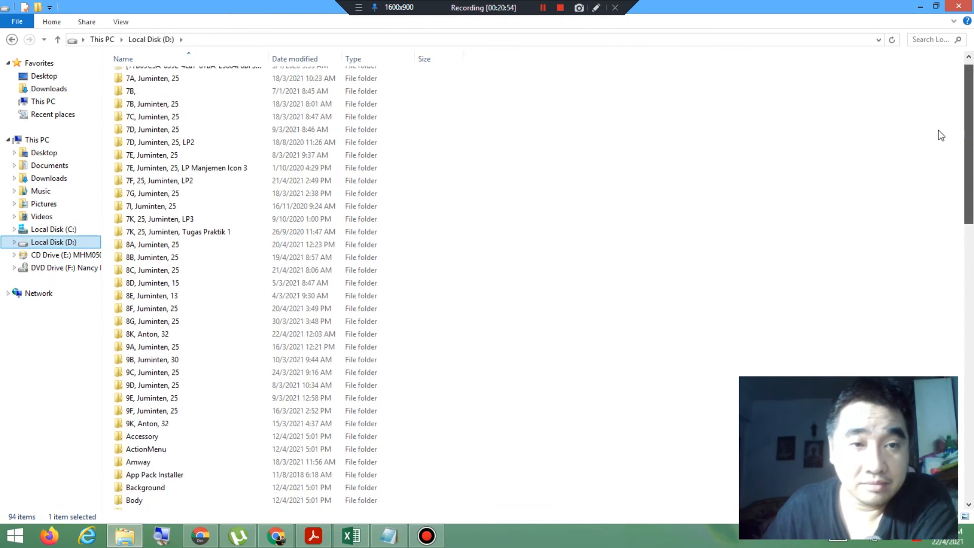
{"action": "double_click", "coordinate": [144, 335]}
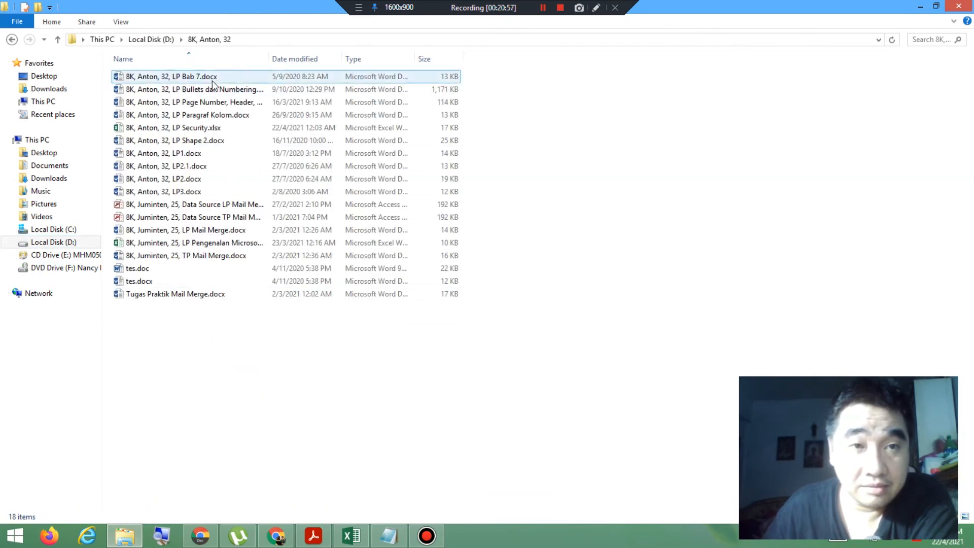
Step: Open the LP Security workbook with write access, entering the password to open and the password to modify
{"action": "left_click", "coordinate": [204, 127]}
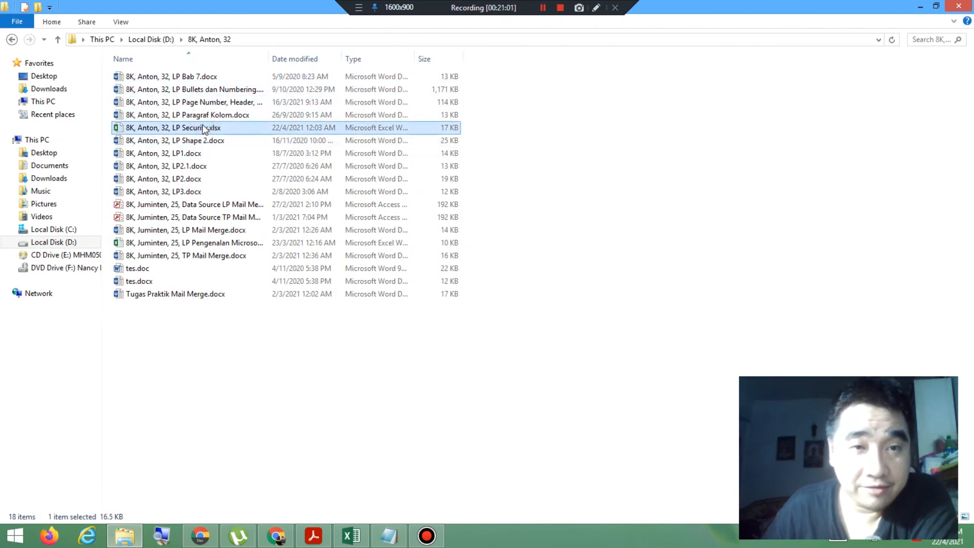
{"action": "double_click", "coordinate": [204, 127]}
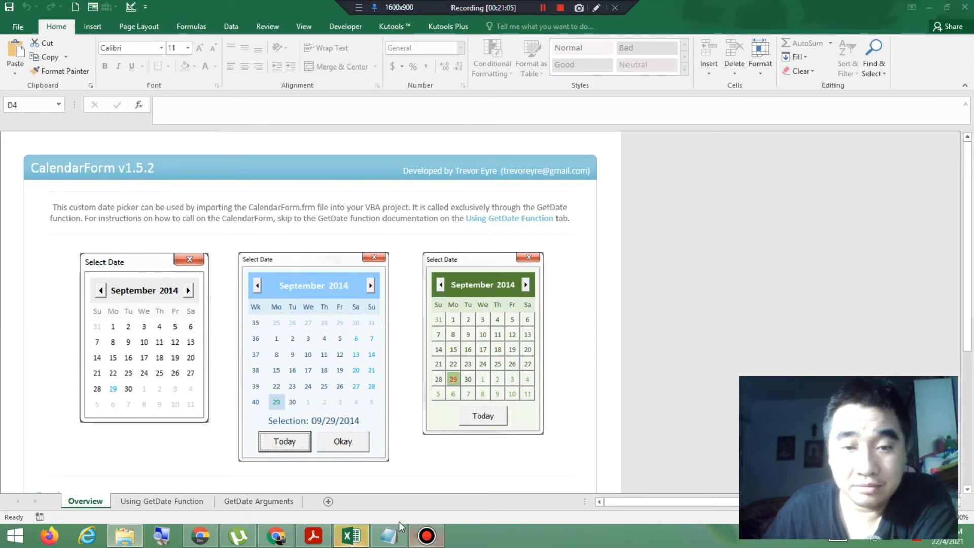
{"action": "left_click", "coordinate": [367, 541]}
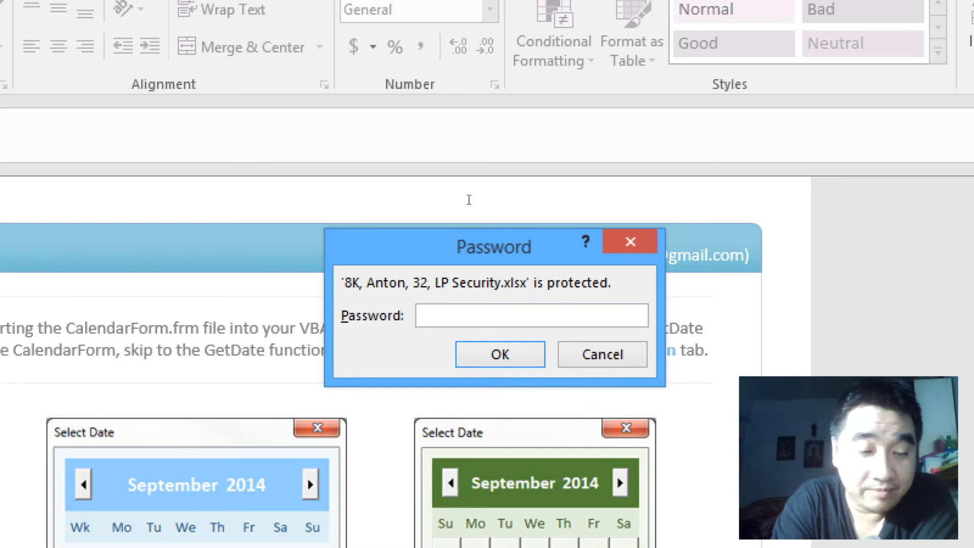
{"action": "type", "text": "••"}
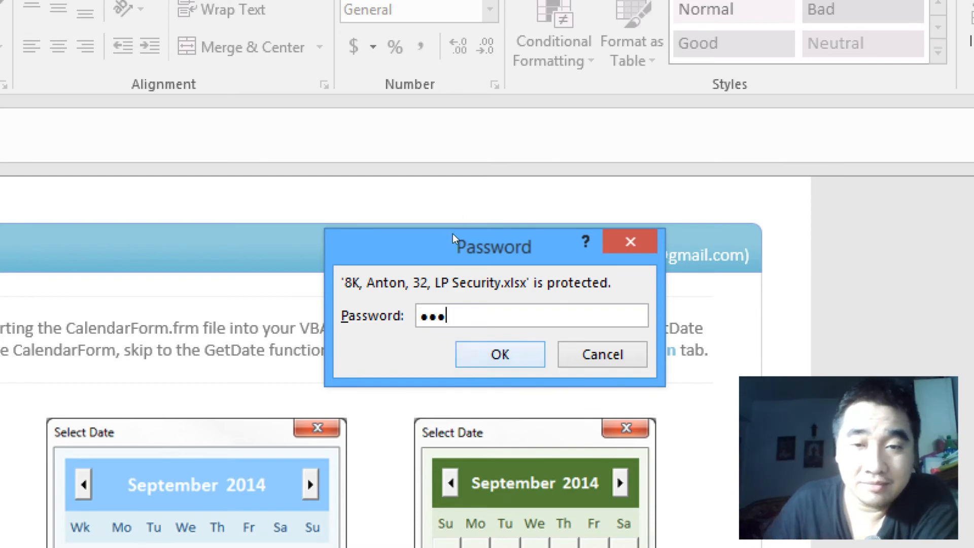
{"action": "key", "text": "Return"}
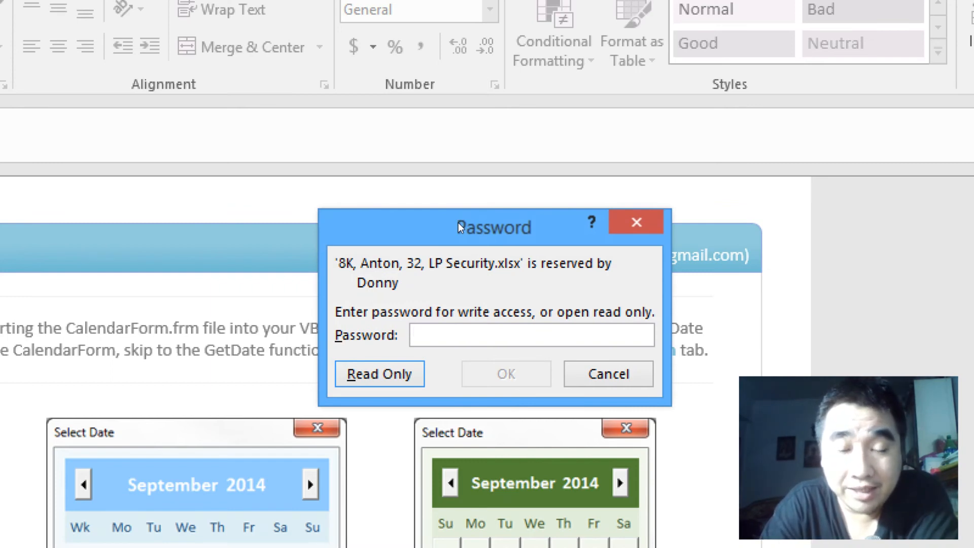
{"action": "type", "text": "•••"}
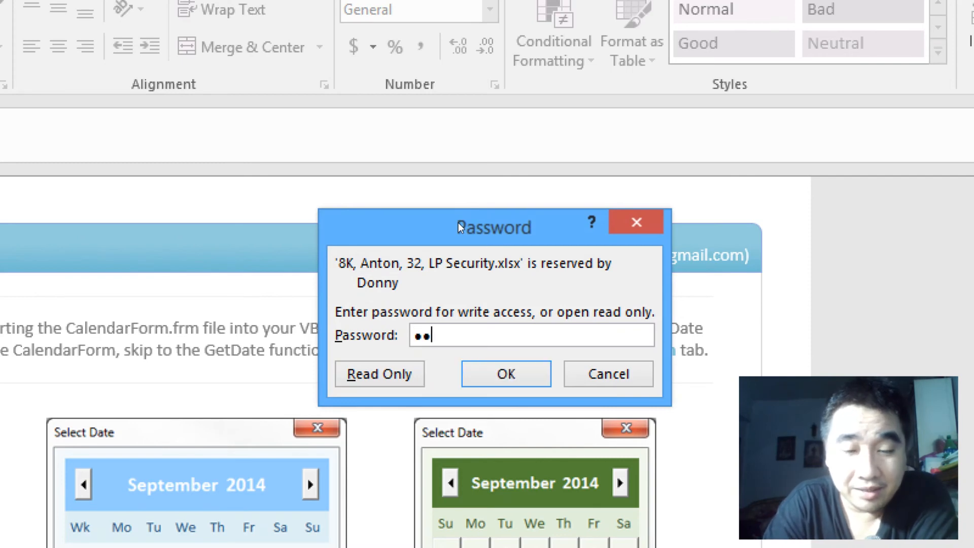
{"action": "key", "text": "Return"}
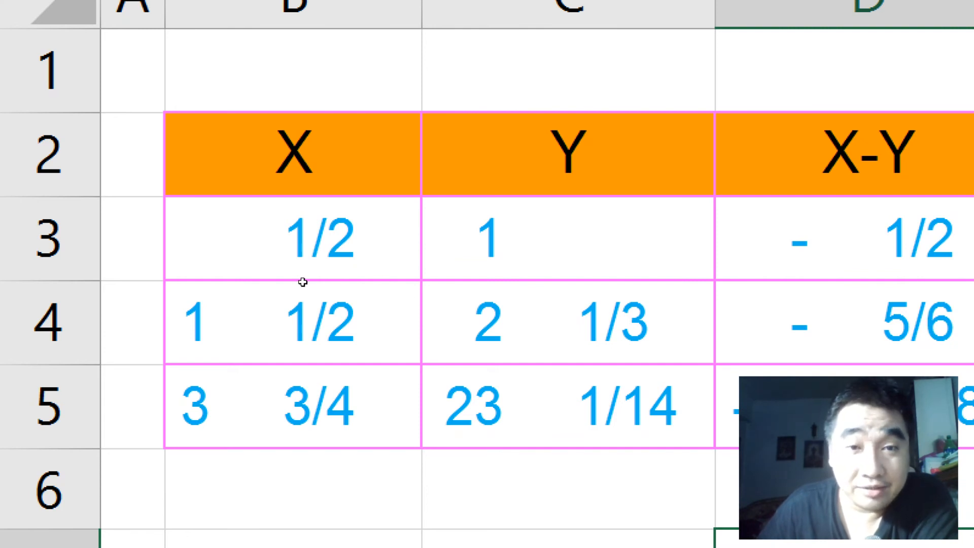
Step: Set the first Y value, in cell C3, to 5
{"action": "left_click", "coordinate": [568, 238]}
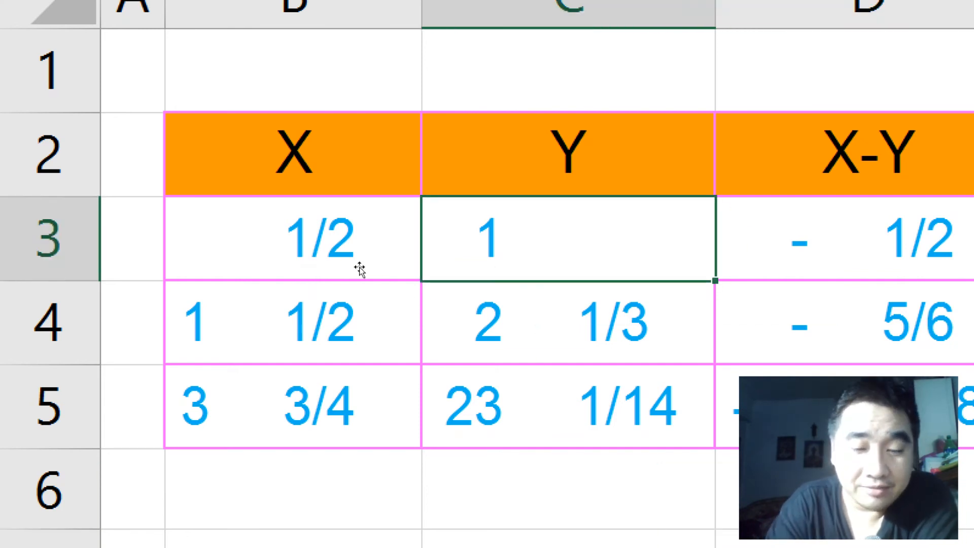
{"action": "type", "text": "5"}
{"action": "key", "text": "Return"}
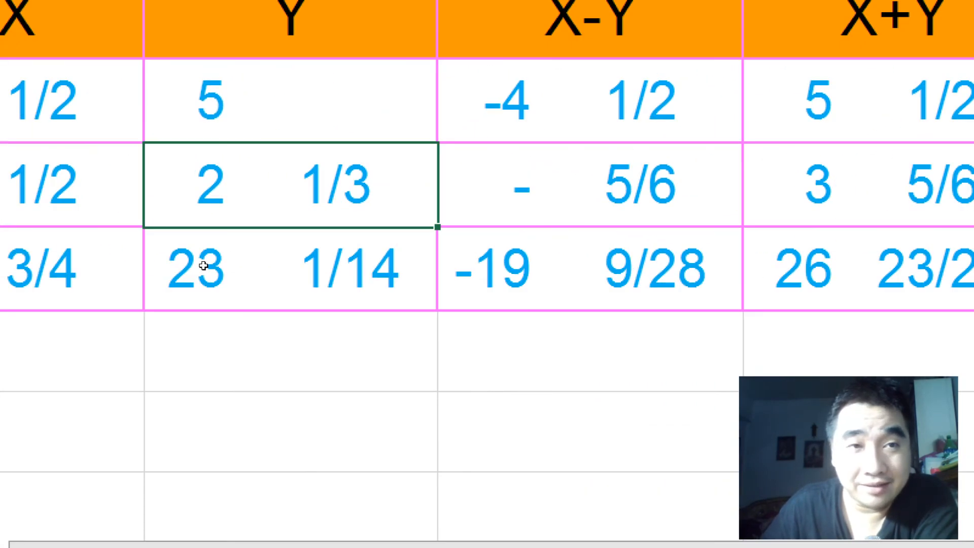
Step: Set the Y value in cell C3 back to 1 and close the workbook with its changes saved
{"action": "key", "text": "Up"}
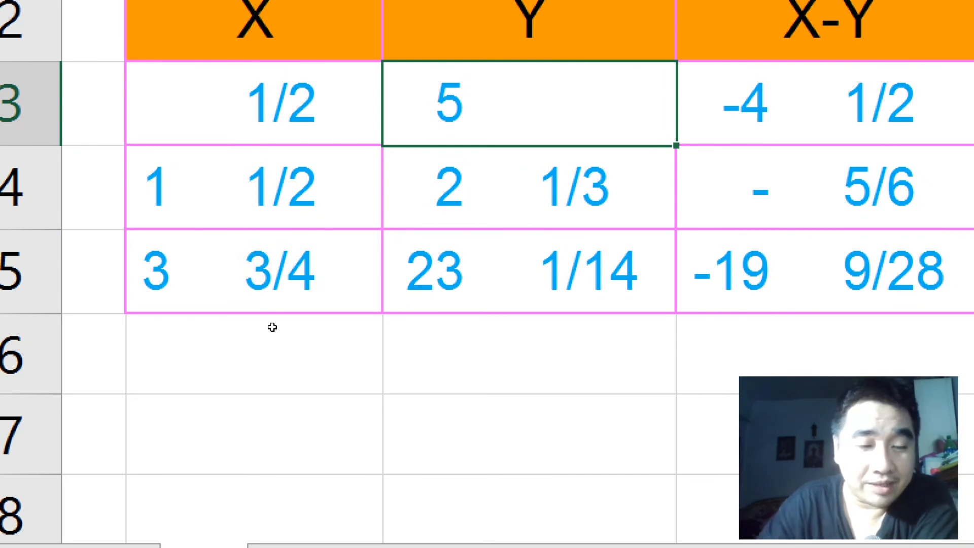
{"action": "type", "text": "1"}
{"action": "key", "text": "Return"}
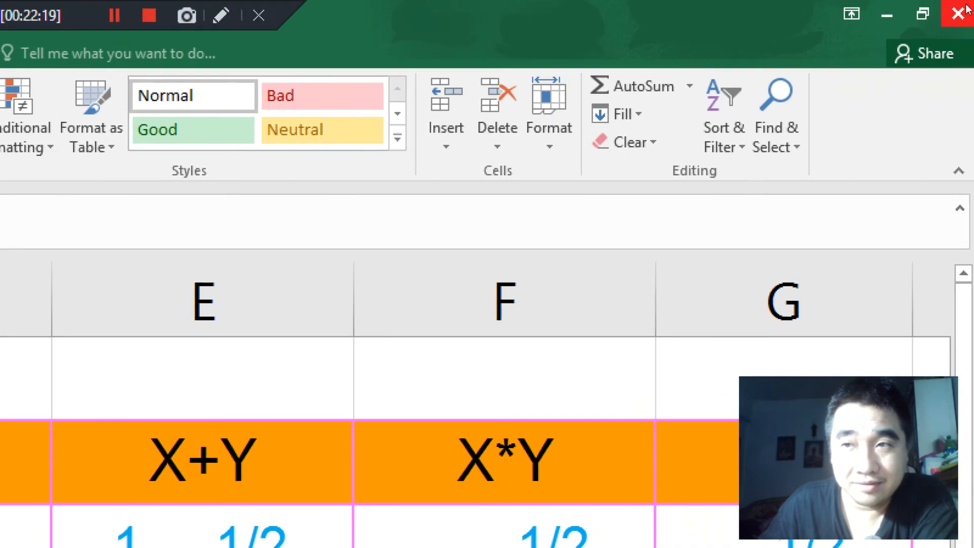
{"action": "left_click", "coordinate": [966, 7]}
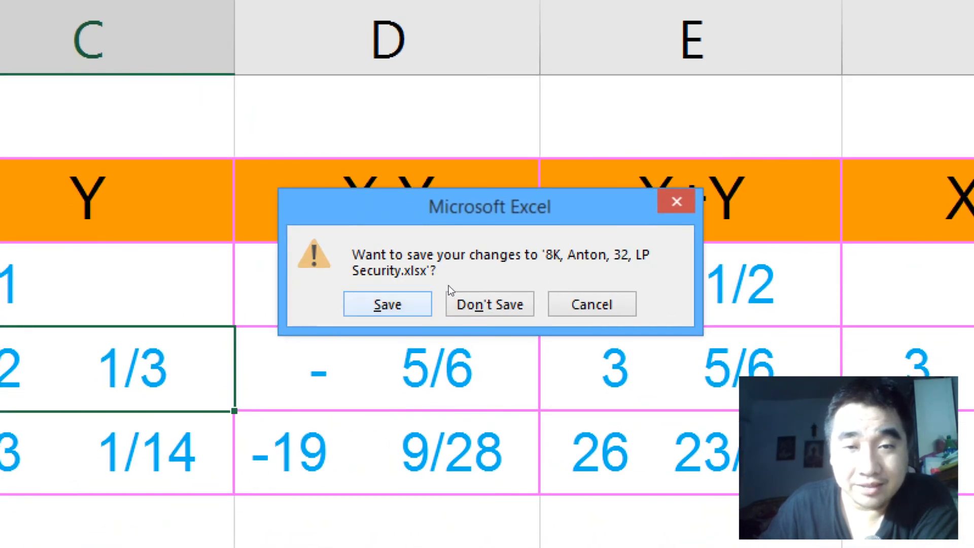
{"action": "key", "text": "Return"}
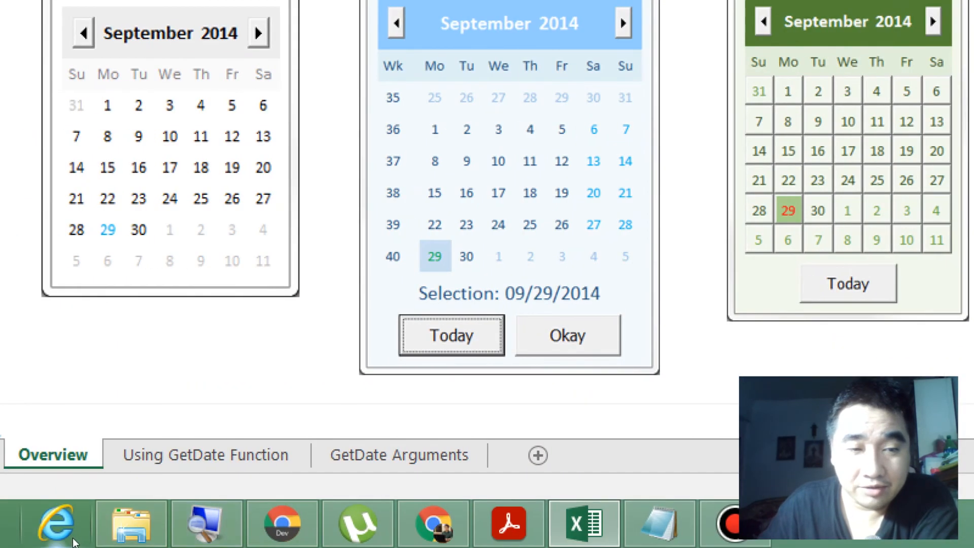
Step: Reopen the LP Security workbook from File Explorer in read-only mode, entering only the password to open
{"action": "left_click", "coordinate": [131, 525]}
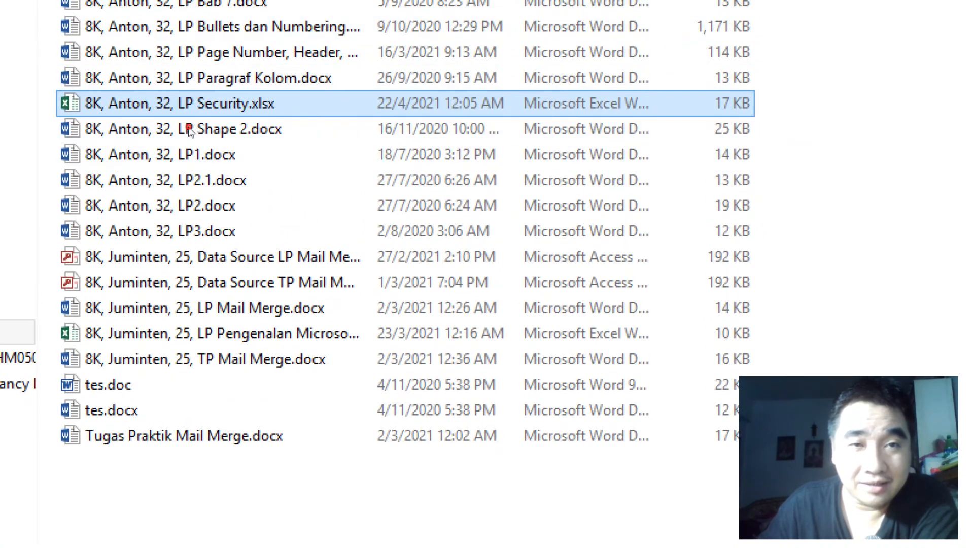
{"action": "double_click", "coordinate": [188, 126]}
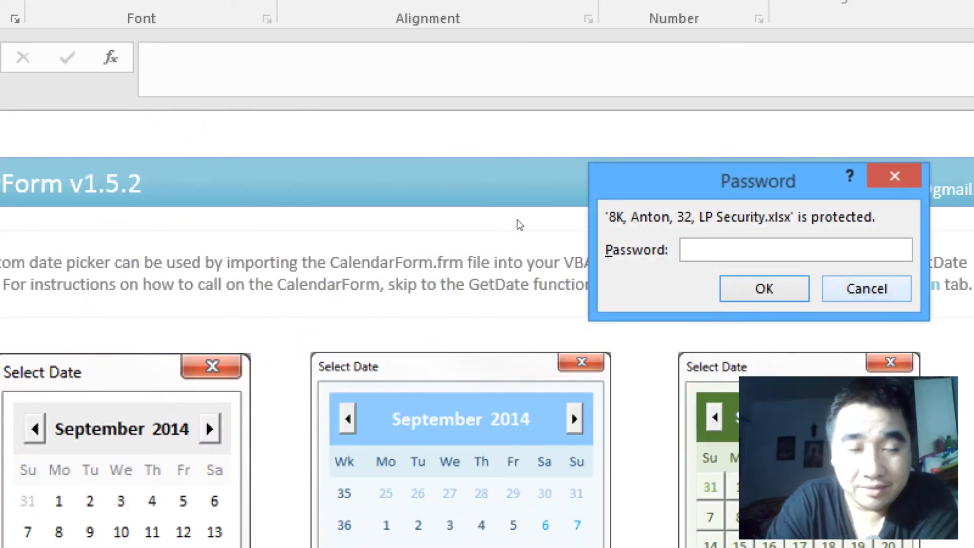
{"action": "type", "text": "•••"}
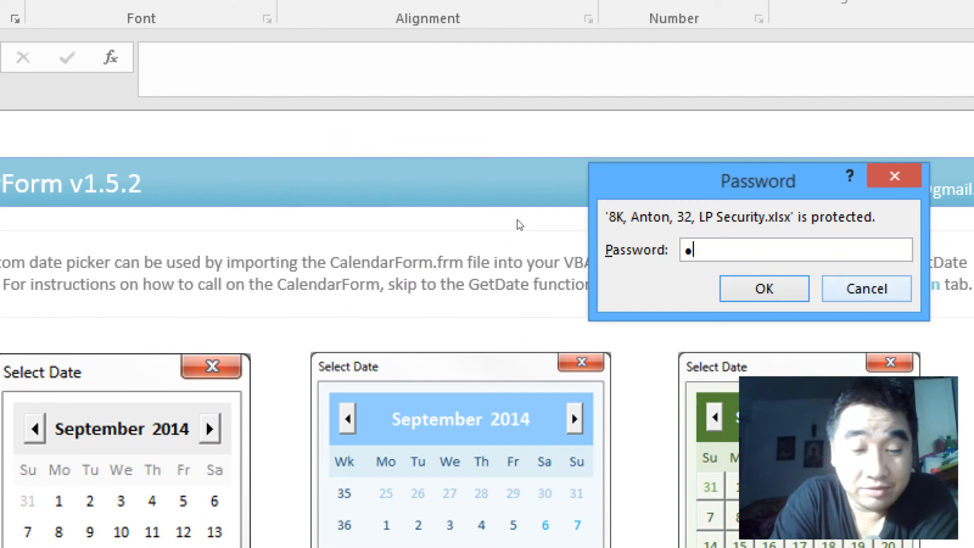
{"action": "key", "text": "Return"}
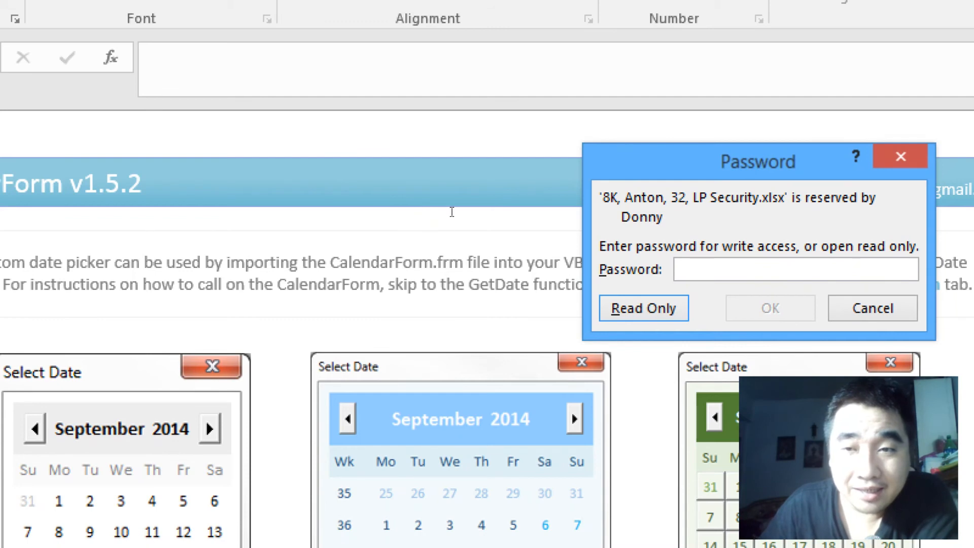
{"action": "key", "text": "Return"}
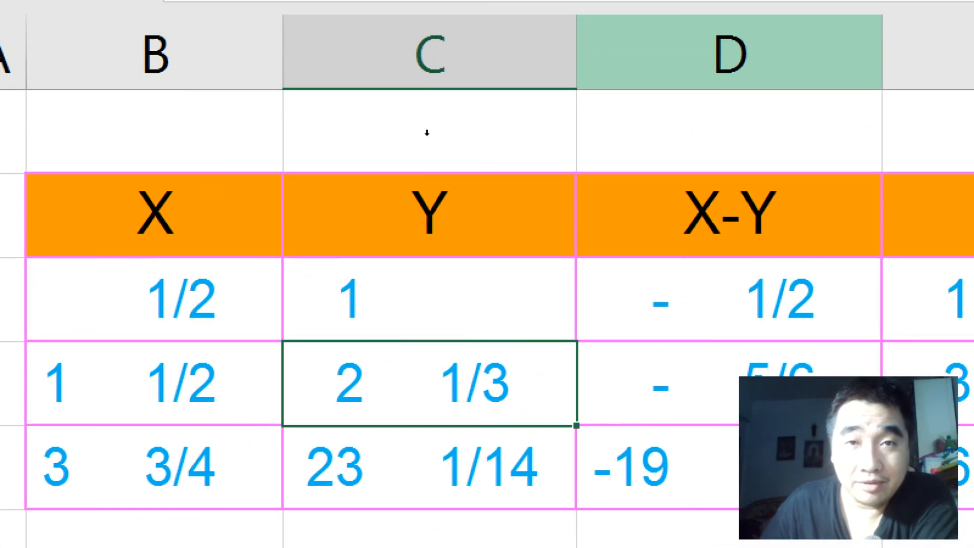
Step: Change the Y value in cell C3 of the read-only workbook to 5
{"action": "left_click", "coordinate": [289, 276]}
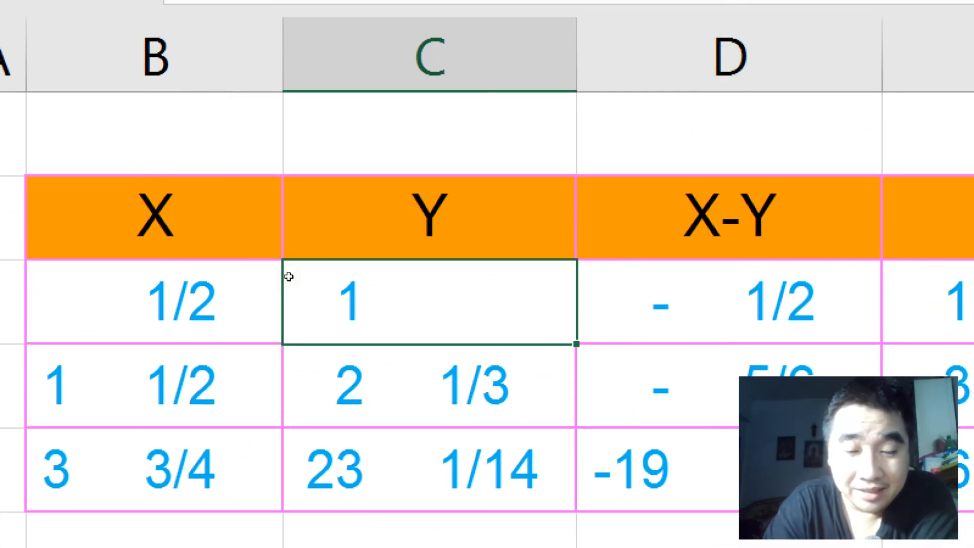
{"action": "type", "text": "5"}
{"action": "key", "text": "Return"}
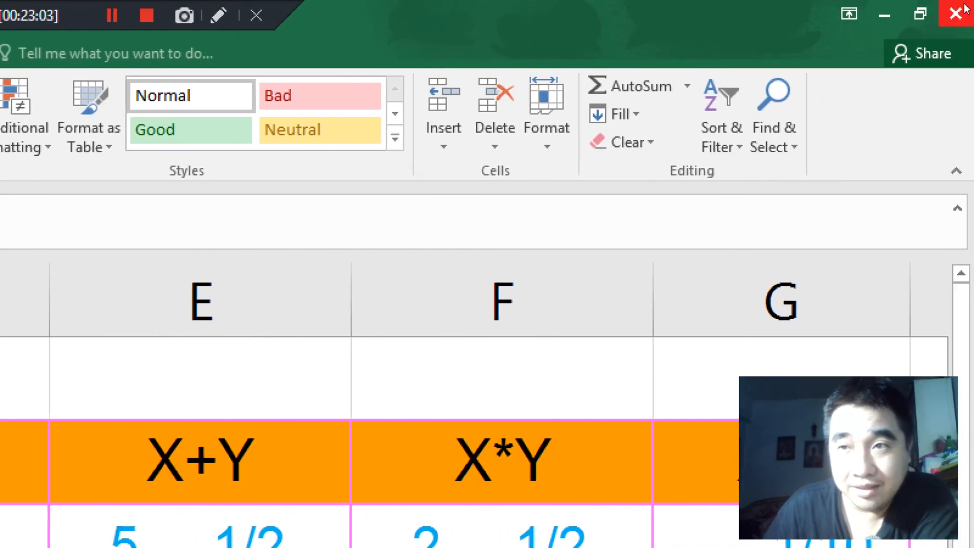
Step: Try to save the read-only workbook while closing it, cancel saving a copy, and close it without saving
{"action": "left_click", "coordinate": [962, 10]}
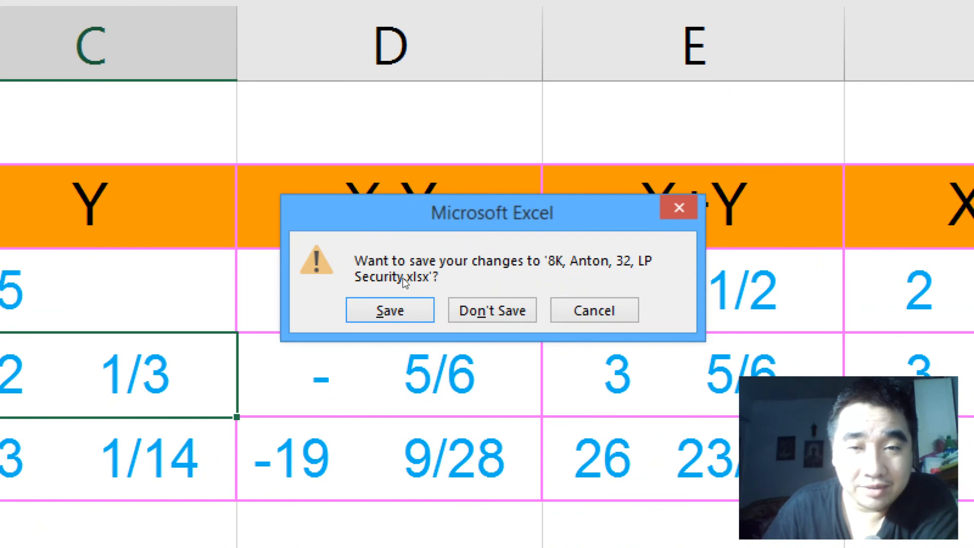
{"action": "key", "text": "Return"}
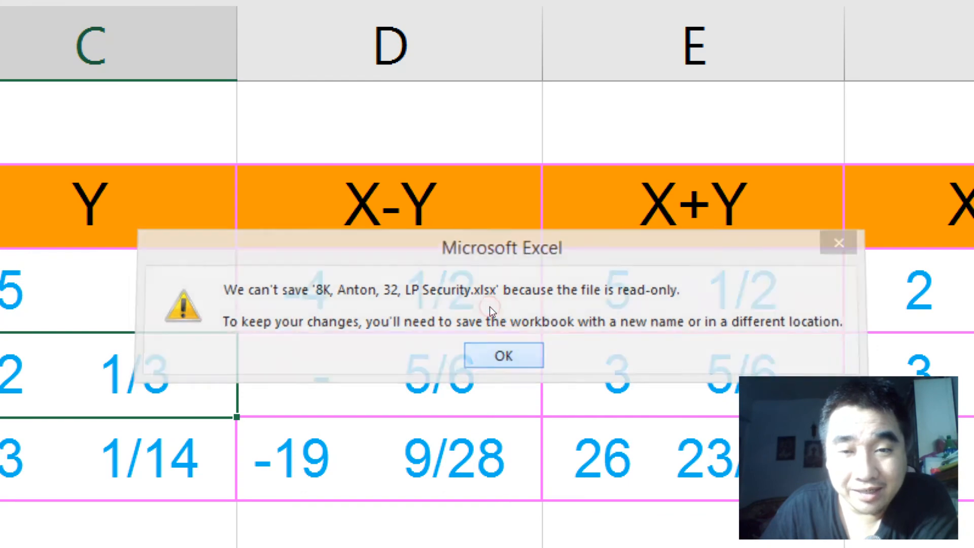
{"action": "key", "text": "Return"}
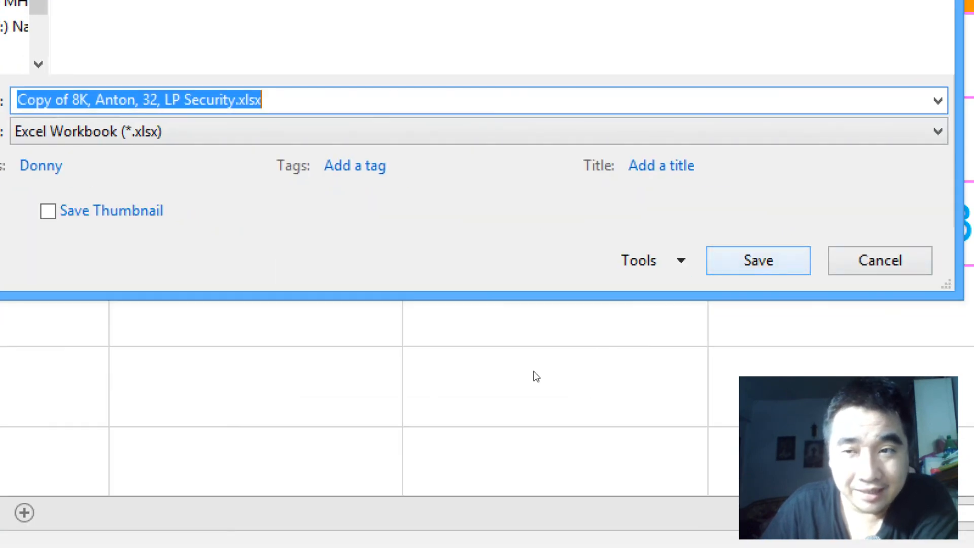
{"action": "left_click", "coordinate": [880, 260]}
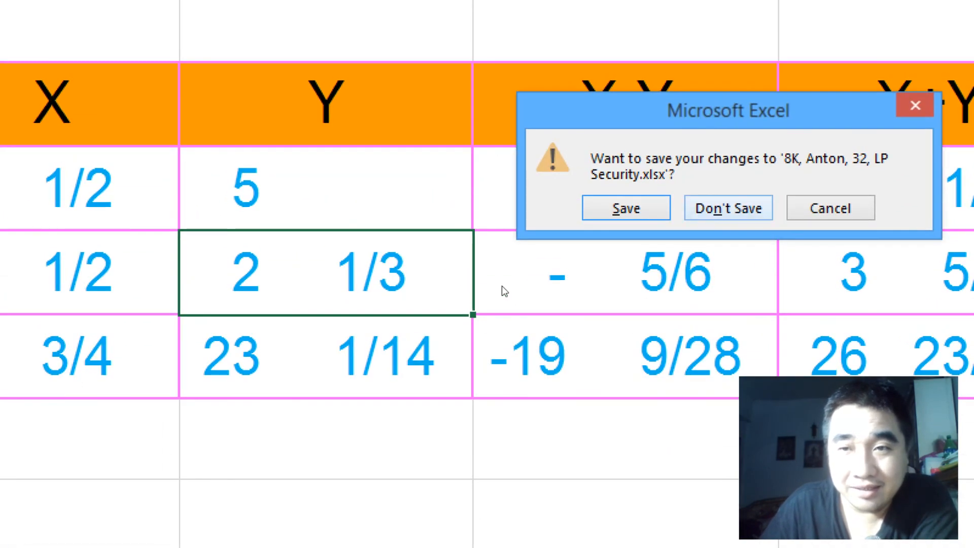
{"action": "left_click", "coordinate": [728, 208]}
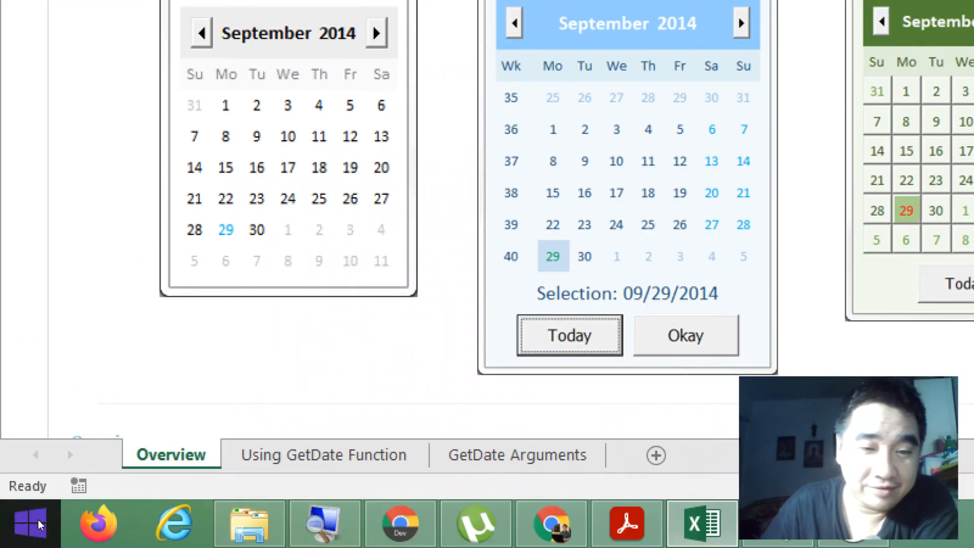
Step: Switch to File Explorer and reopen the LP Security workbook with write access, entering the passwords to open and to modify
{"action": "mouse_move", "coordinate": [249, 525]}
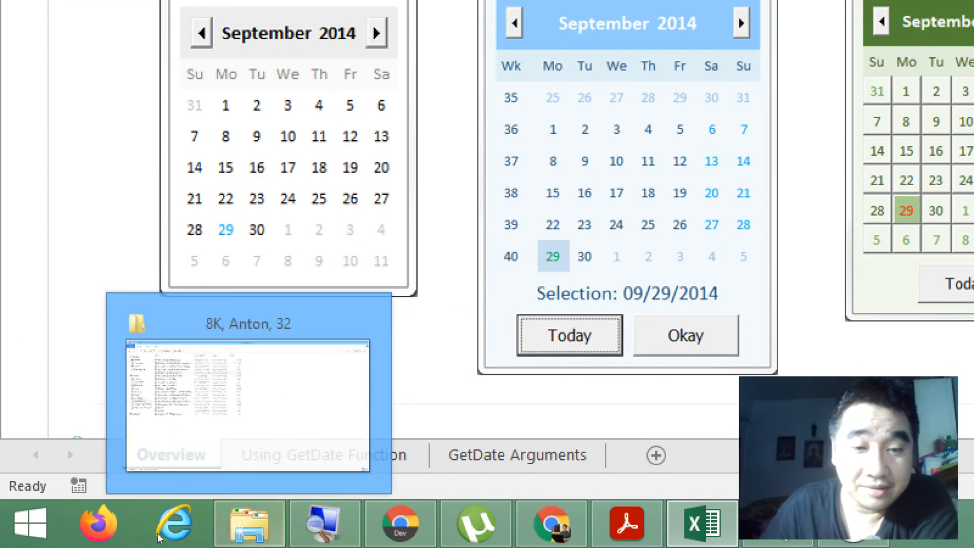
{"action": "left_click", "coordinate": [151, 306]}
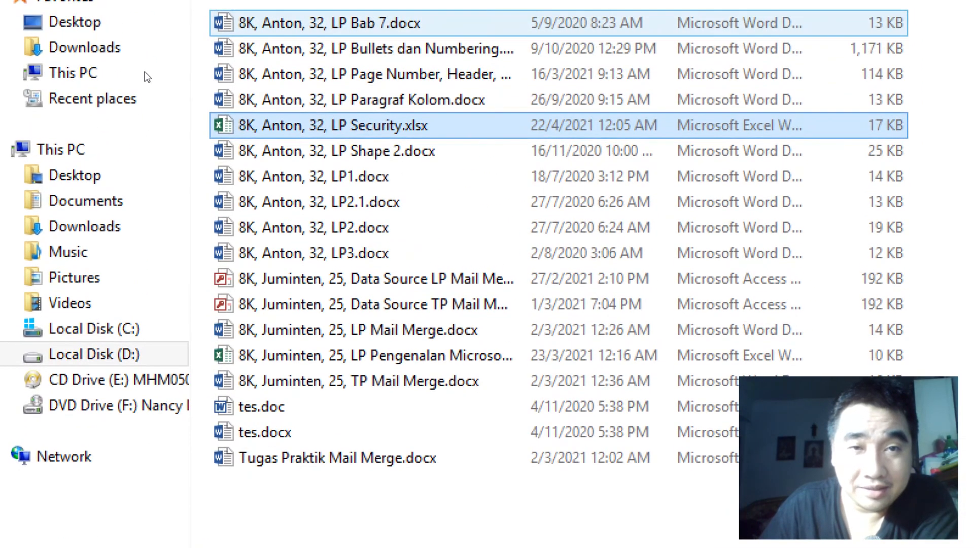
{"action": "double_click", "coordinate": [223, 125]}
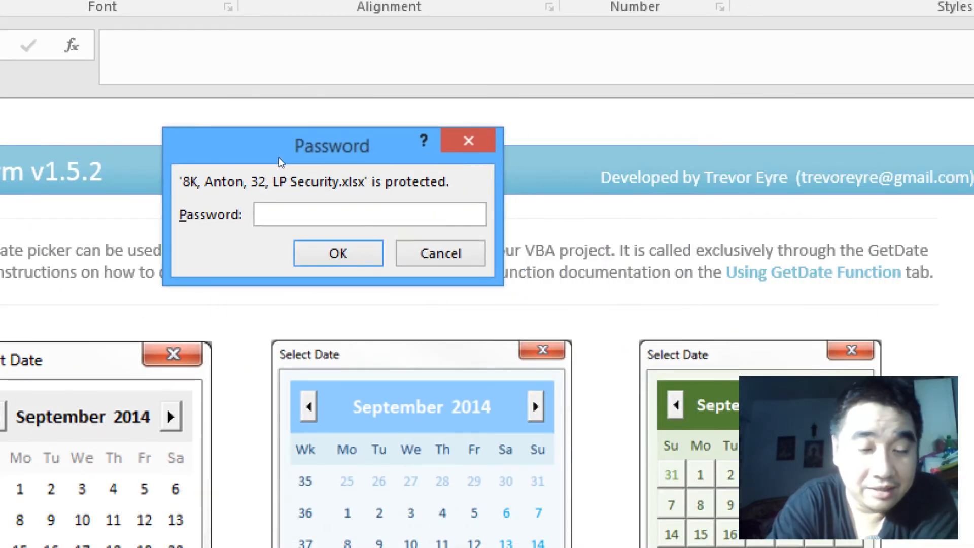
{"action": "type", "text": "123"}
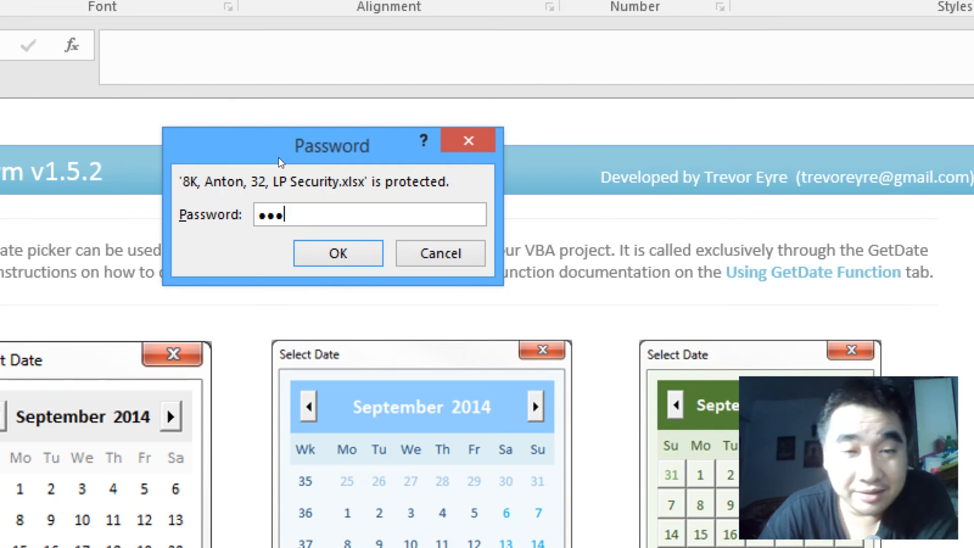
{"action": "key", "text": "Return"}
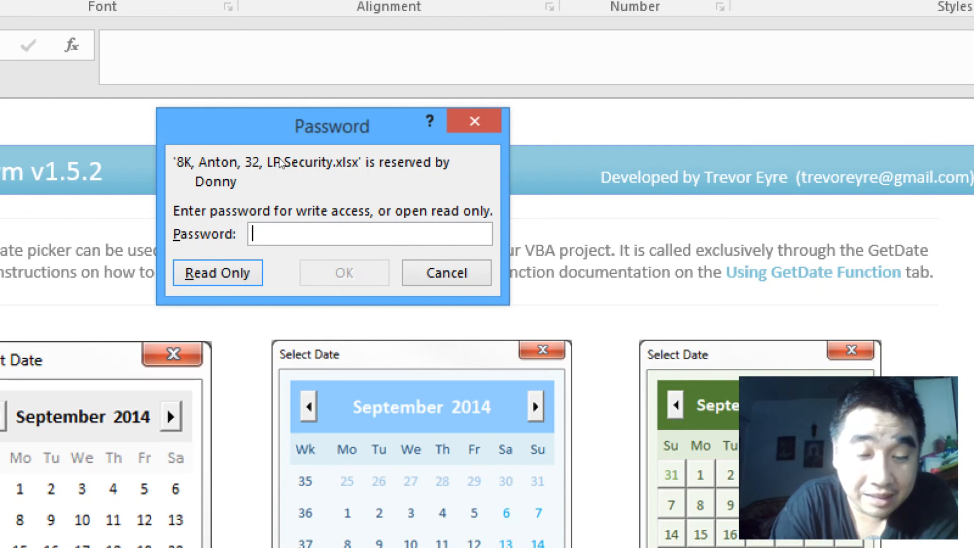
{"action": "type", "text": "•••"}
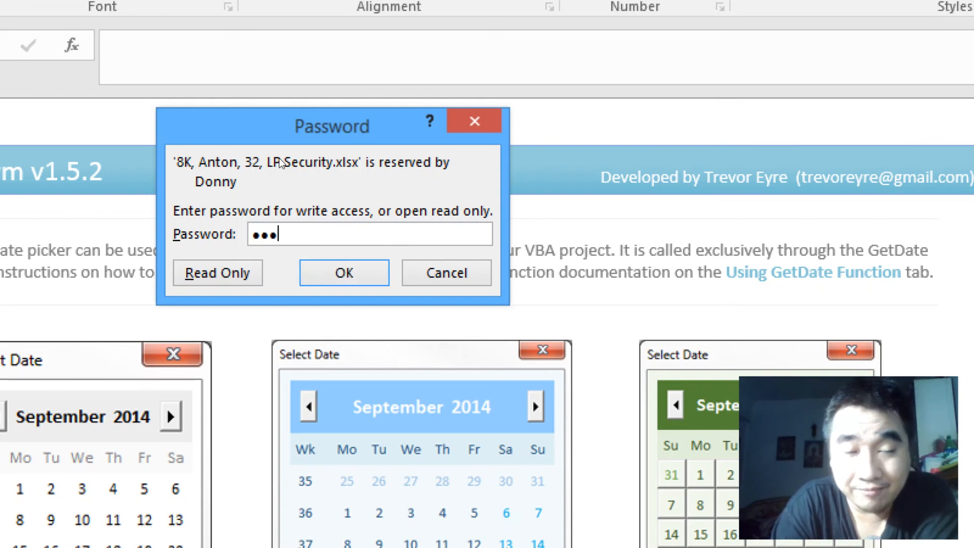
{"action": "key", "text": "Return"}
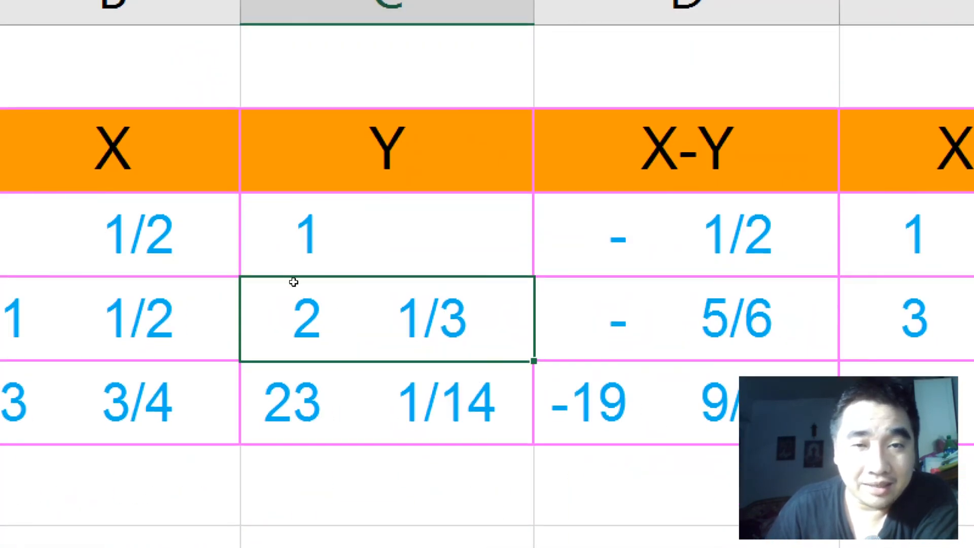
Step: Change the Y value in cell C3 to 5
{"action": "key", "text": "Up"}
{"action": "type", "text": "5"}
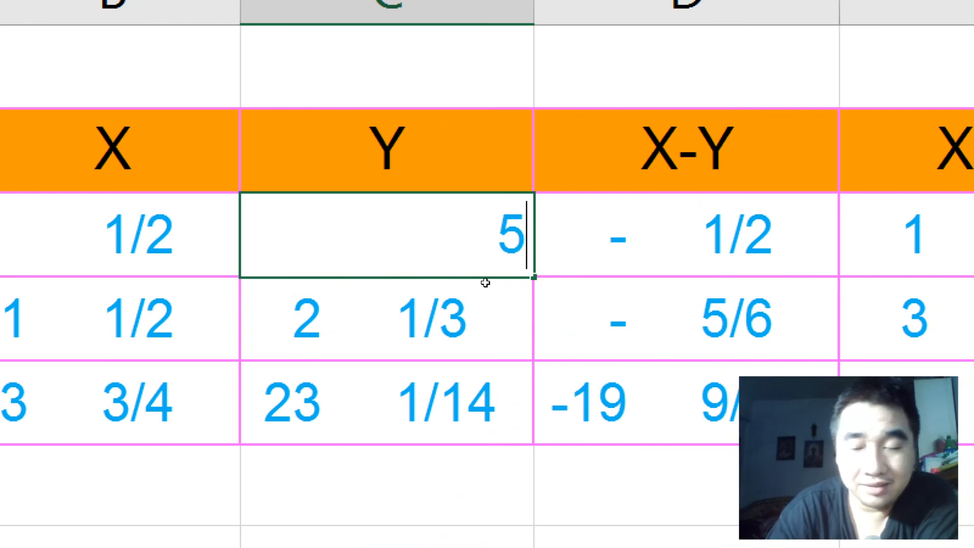
{"action": "key", "text": "Return"}
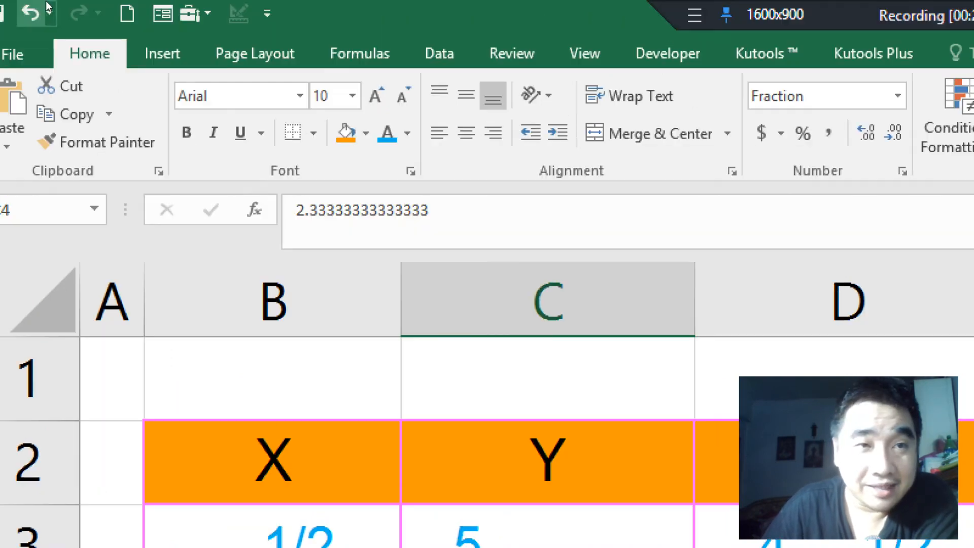
Step: Clear both the password to open and the password to modify in the Save As general options
{"action": "left_click", "coordinate": [12, 55]}
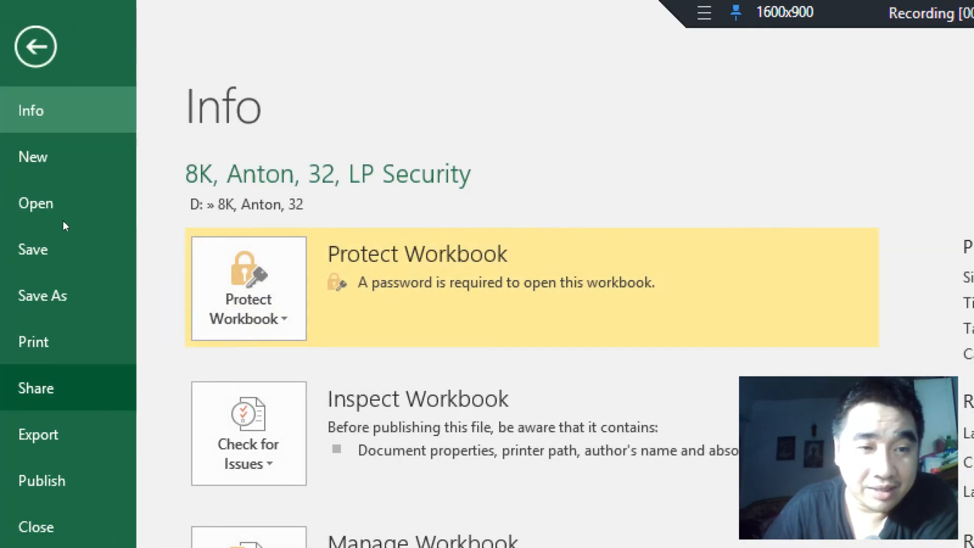
{"action": "left_click", "coordinate": [76, 295]}
{"action": "left_click", "coordinate": [314, 392]}
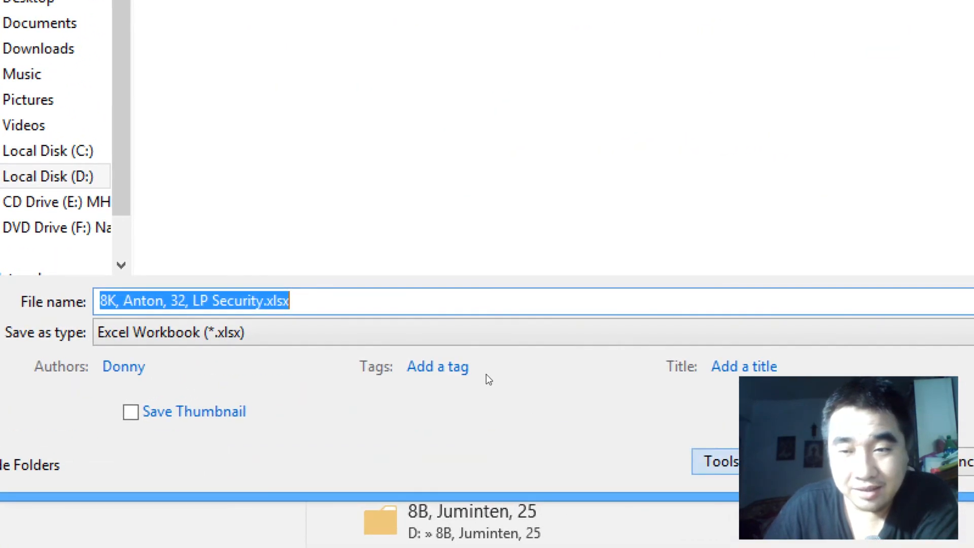
{"action": "left_click", "coordinate": [722, 462]}
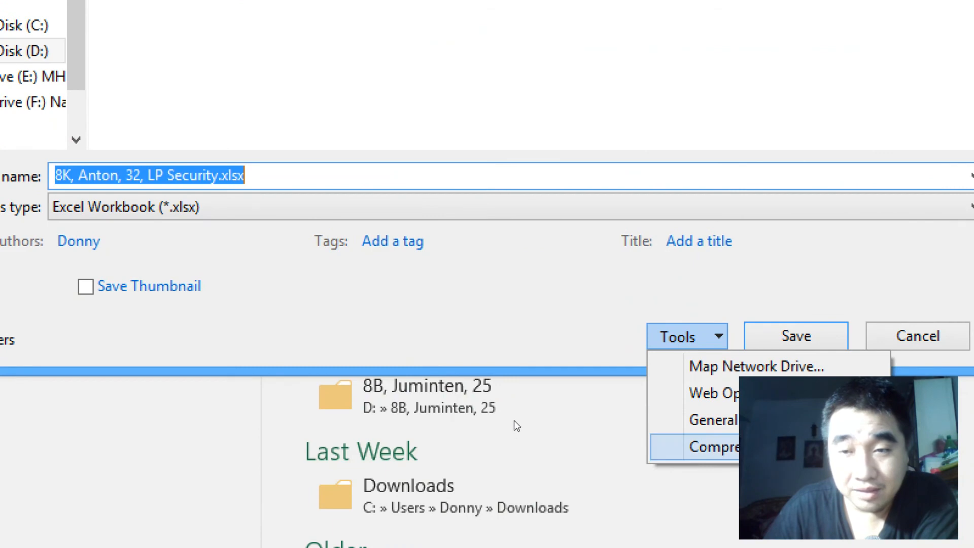
{"action": "left_click", "coordinate": [713, 420]}
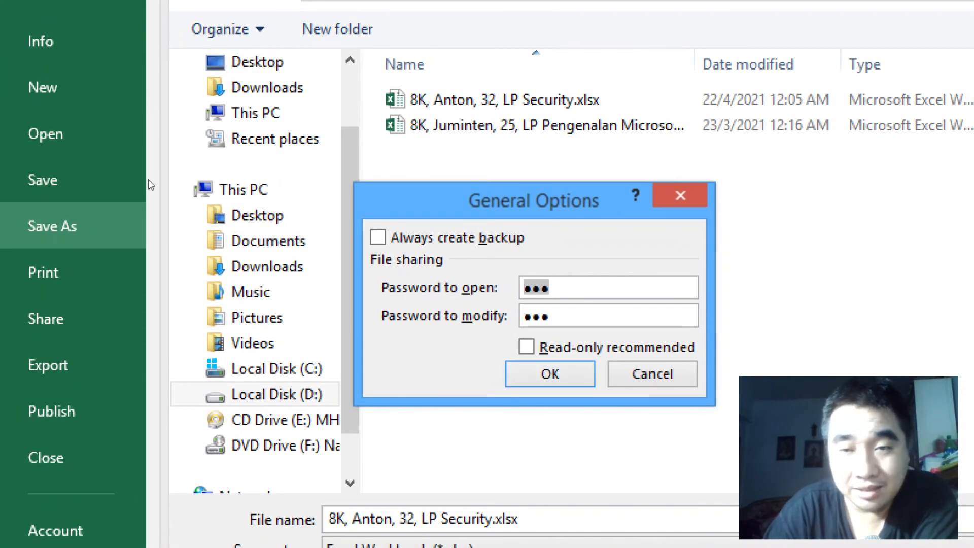
{"action": "key", "text": "BackSpace"}
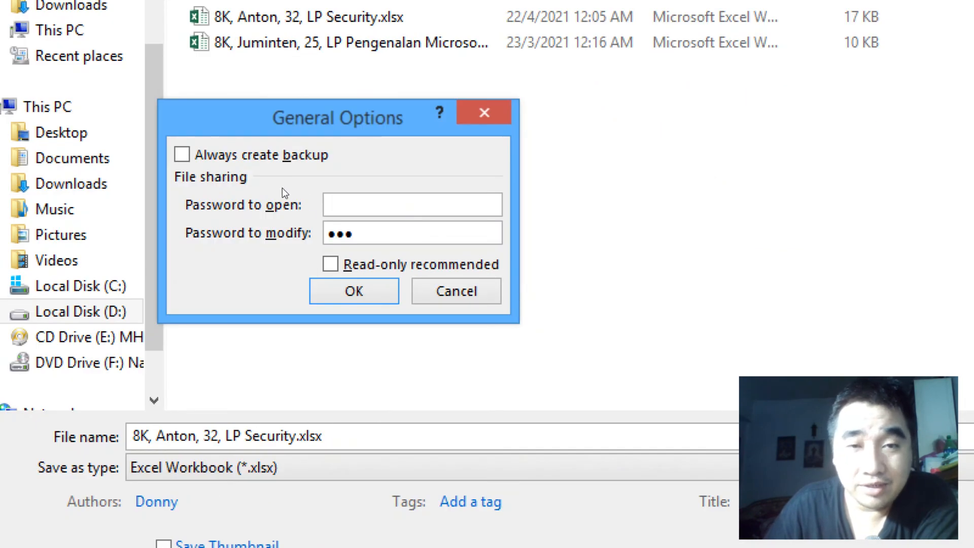
{"action": "key", "text": "Tab"}
{"action": "key", "text": "BackSpace"}
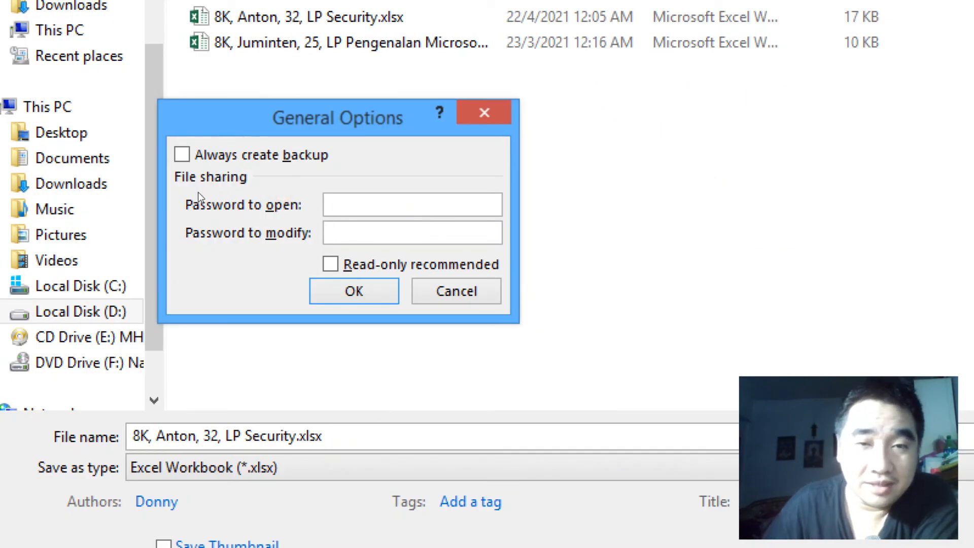
{"action": "key", "text": "Return"}
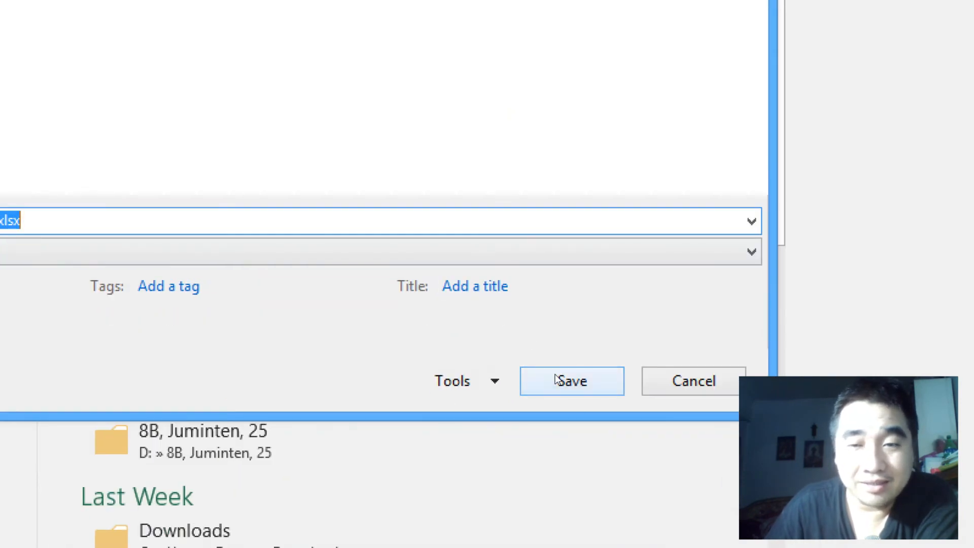
Step: Save the workbook under the same name, replacing the existing LP Security file, and close it
{"action": "left_click", "coordinate": [557, 380]}
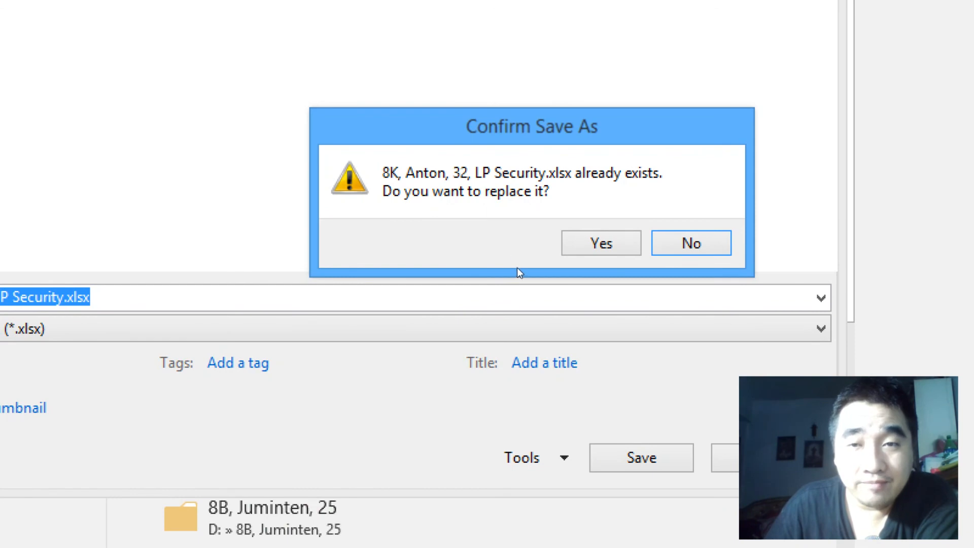
{"action": "key", "text": "y"}
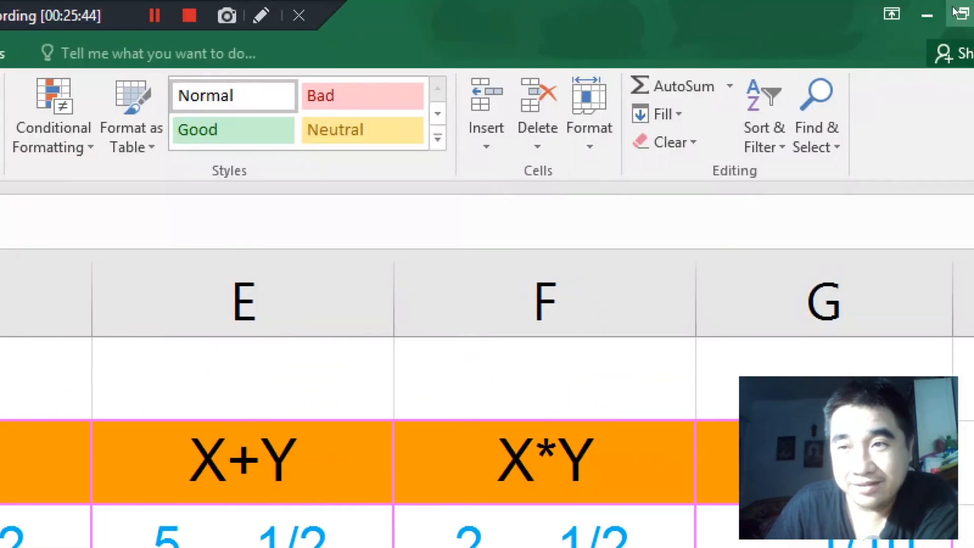
{"action": "left_click", "coordinate": [966, 5]}
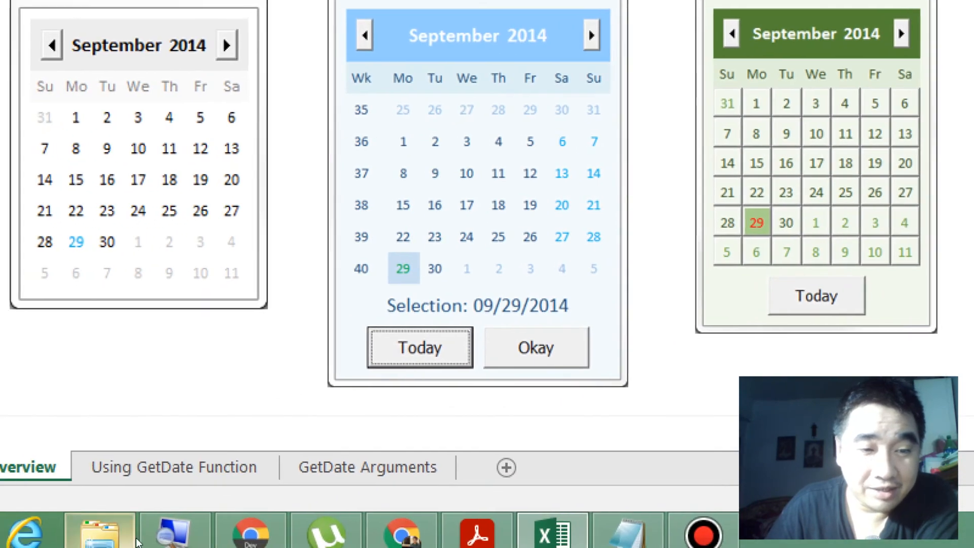
Step: Switch to File Explorer and select the LP Security workbook
{"action": "left_click", "coordinate": [135, 539]}
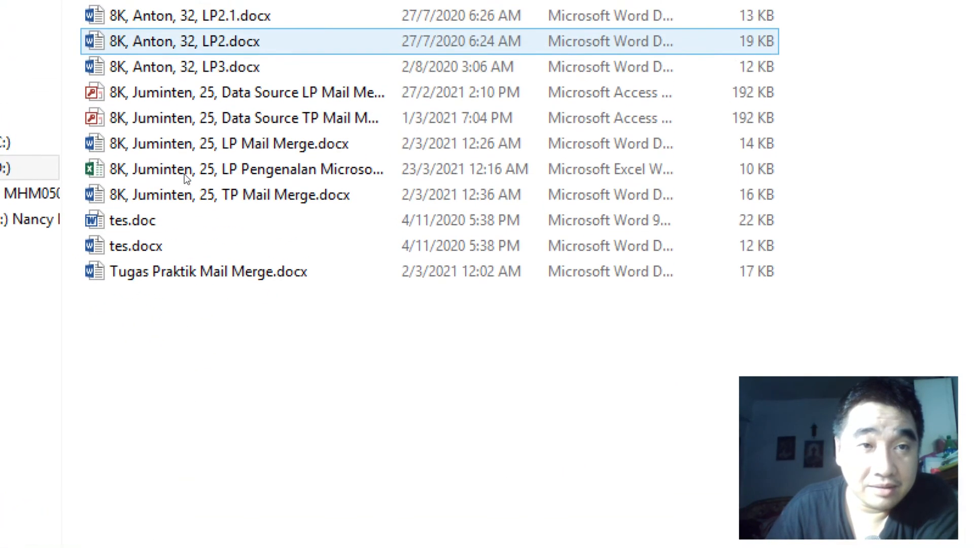
{"action": "key", "text": "Up"}
{"action": "key", "text": "Up"}
{"action": "key", "text": "Up"}
{"action": "key", "text": "Up"}
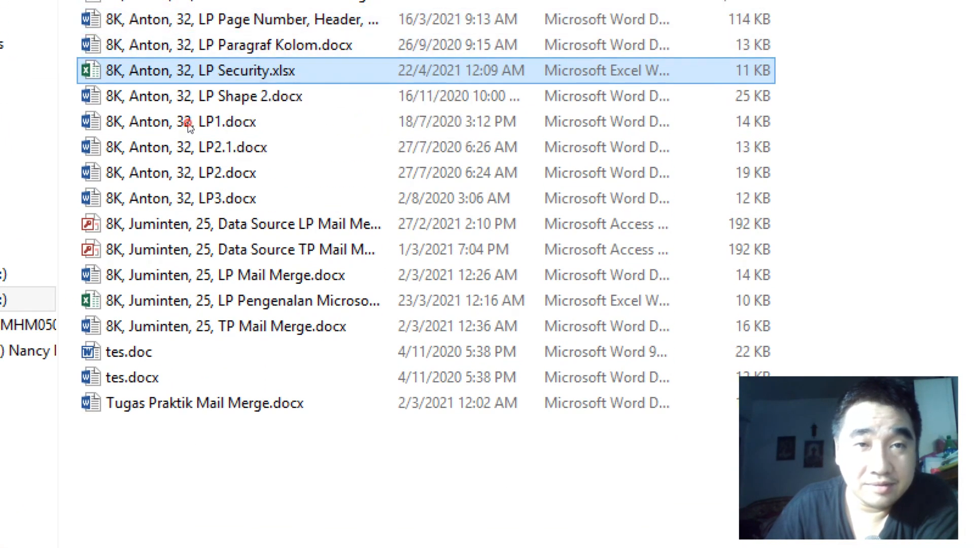